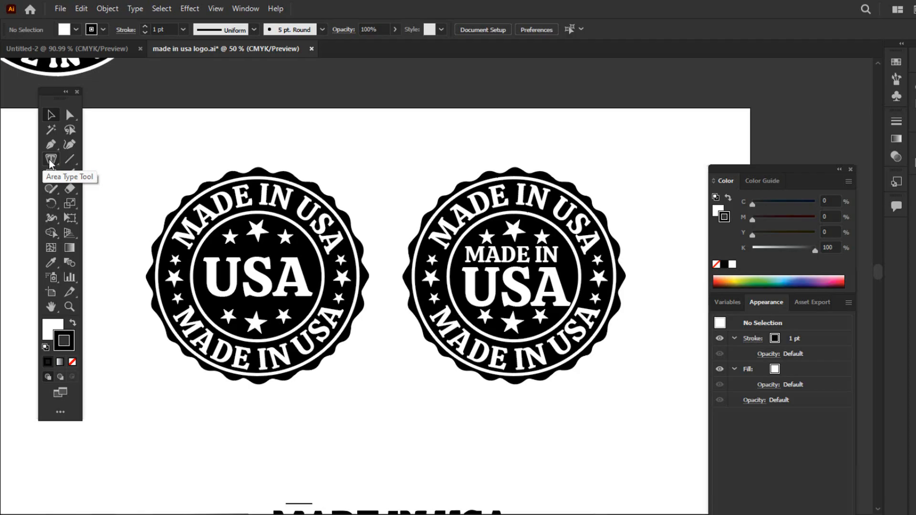
# - Examine the artwork and lettering of both MADE IN USA badges by selecting them, declining to update the missing linked files
pyautogui.moveTo(52, 160); pyautogui.dragTo(152, 188)
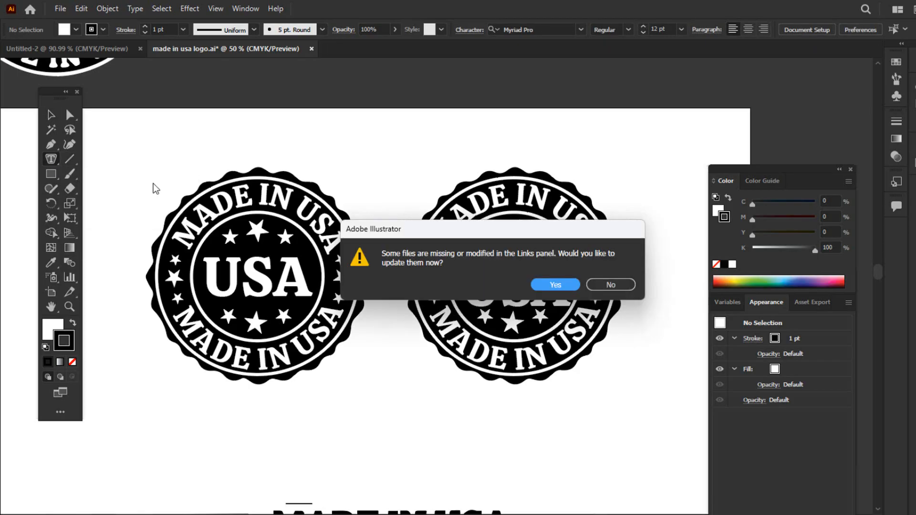
pyautogui.click(609, 285)
pyautogui.moveTo(51, 174)
pyautogui.mouseDown()
pyautogui.moveTo(115, 179)
pyautogui.moveTo(160, 210)
pyautogui.moveTo(139, 219)
pyautogui.moveTo(60, 191)
pyautogui.moveTo(69, 174)
pyautogui.moveTo(155, 175)
pyautogui.moveTo(75, 193)
pyautogui.moveTo(139, 195)
pyautogui.moveTo(69, 176)
pyautogui.mouseUp()
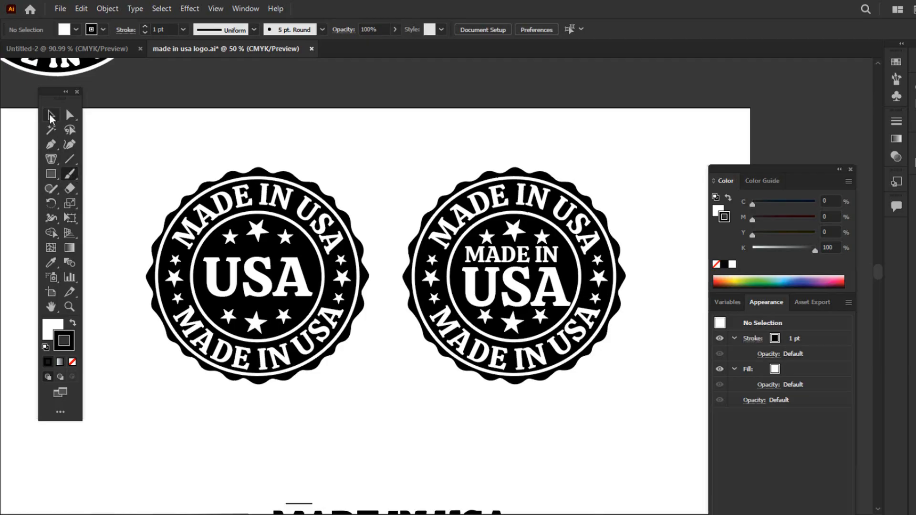
pyautogui.press('v')
pyautogui.moveTo(159, 148); pyautogui.dragTo(651, 396)
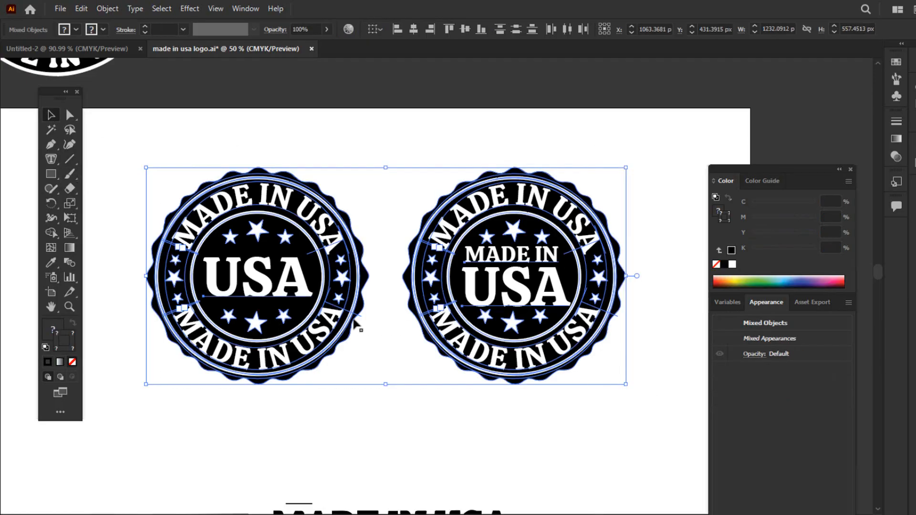
pyautogui.click(405, 405)
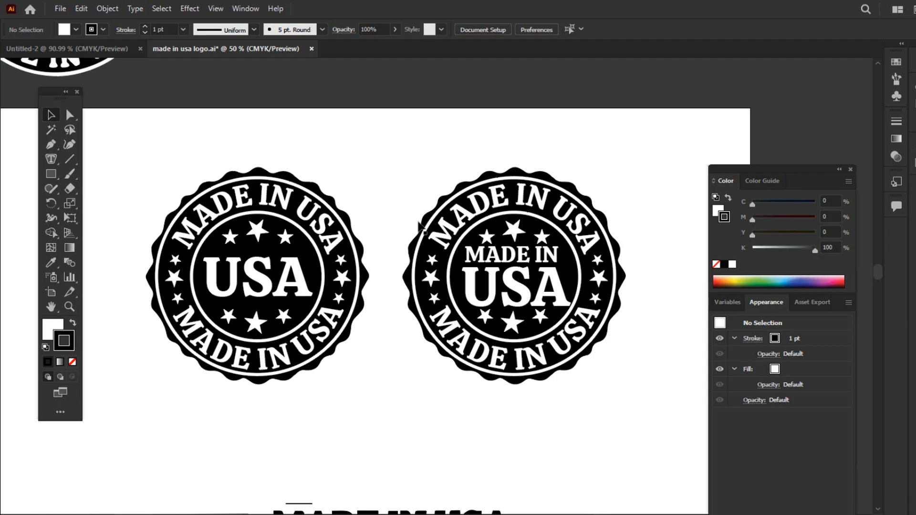
pyautogui.moveTo(180, 142); pyautogui.dragTo(629, 410)
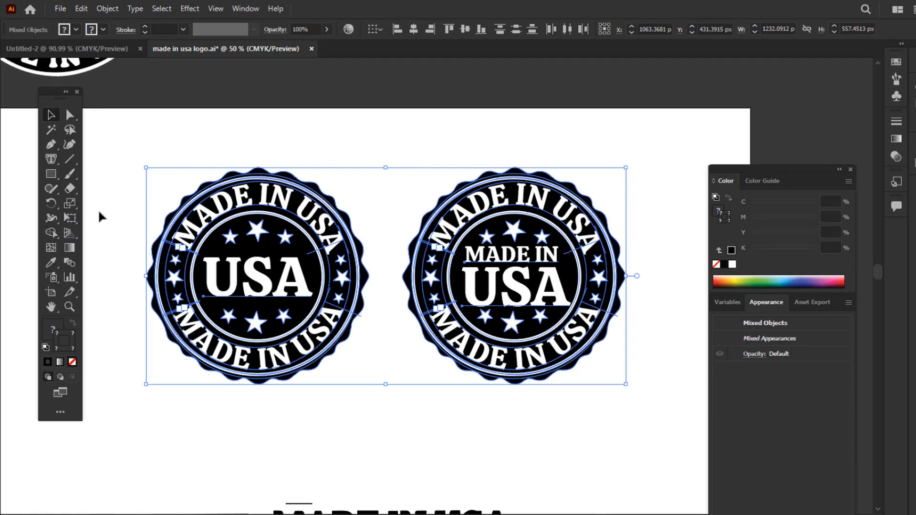
pyautogui.moveTo(161, 138); pyautogui.dragTo(621, 421)
pyautogui.click(608, 285)
pyautogui.moveTo(132, 158); pyautogui.dragTo(634, 423)
pyautogui.click(152, 148)
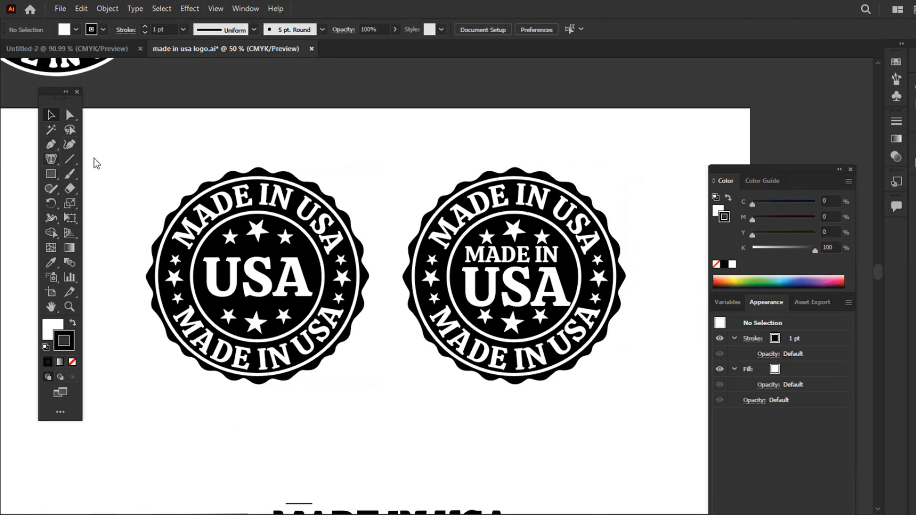
# - Close the made in usa logo.ai document to return to the blank Untitled-2 artboard
pyautogui.click(311, 49)
pyautogui.click(567, 286)
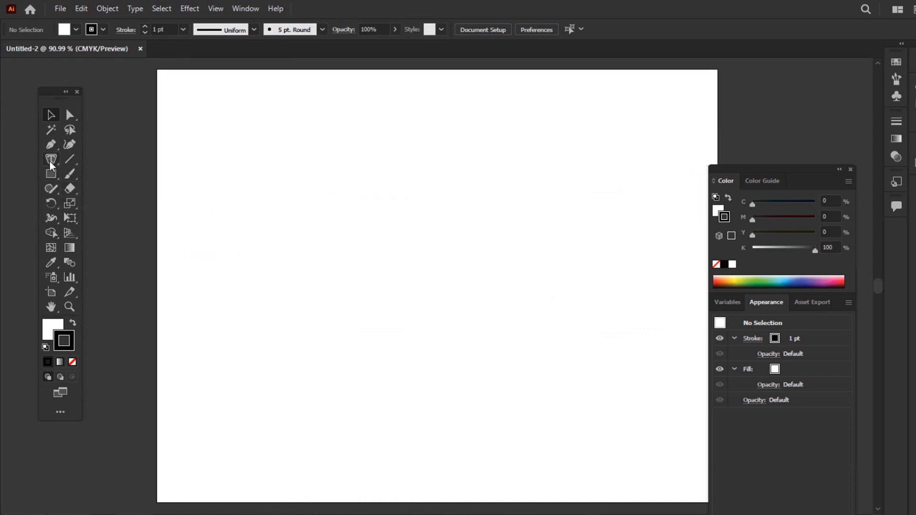
# - Place a point-text object with the default placeholder text near the artboard's upper-left corner using the Type tool
pyautogui.moveTo(51, 158); pyautogui.dragTo(91, 164)
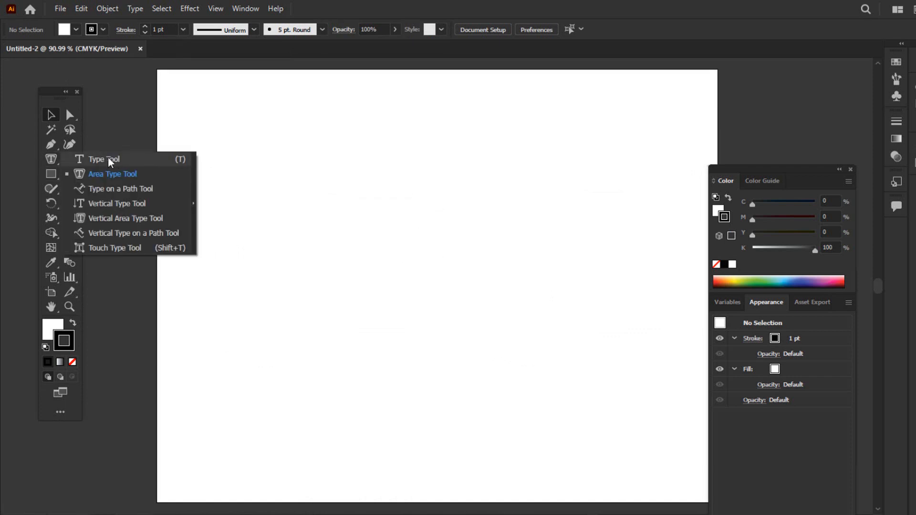
pyautogui.click(111, 159)
pyautogui.click(200, 116)
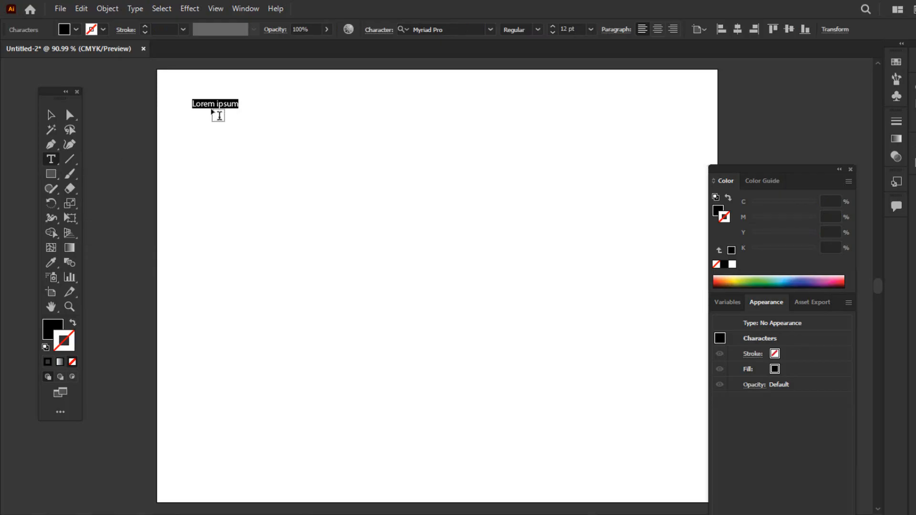
pyautogui.click(50, 115)
# - Place a second placeholder point-text object below and to the right of the first one
pyautogui.click(50, 157)
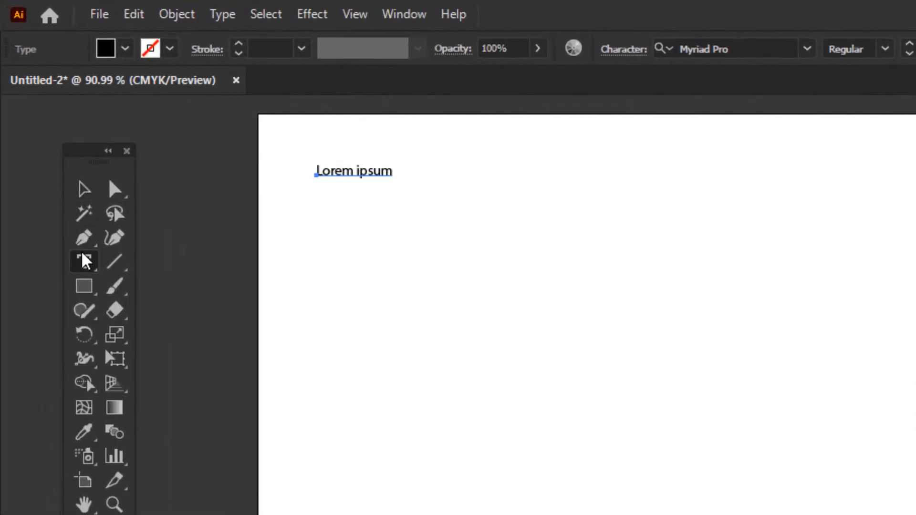
pyautogui.click(85, 261)
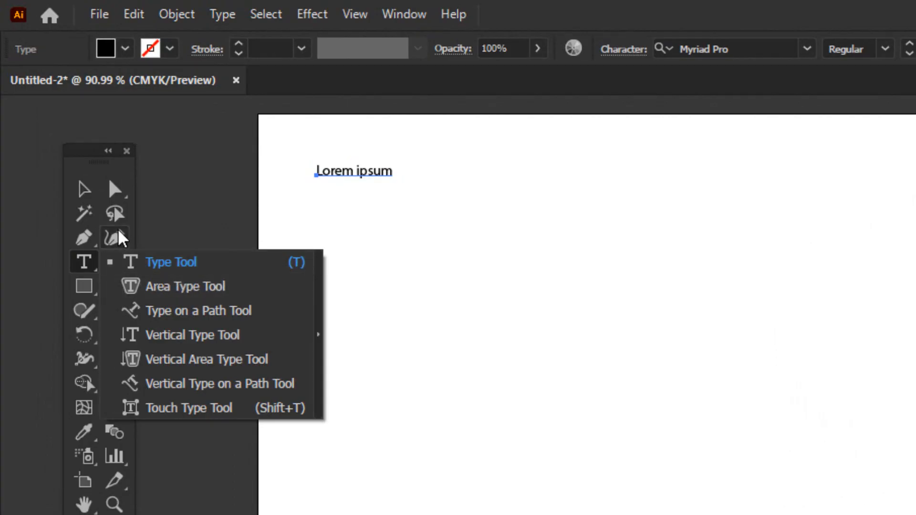
pyautogui.click(83, 188)
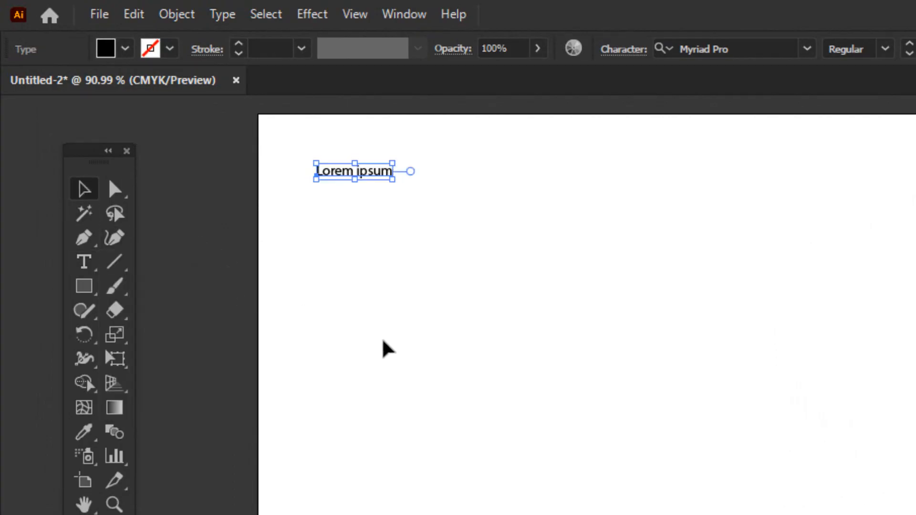
pyautogui.press('t')
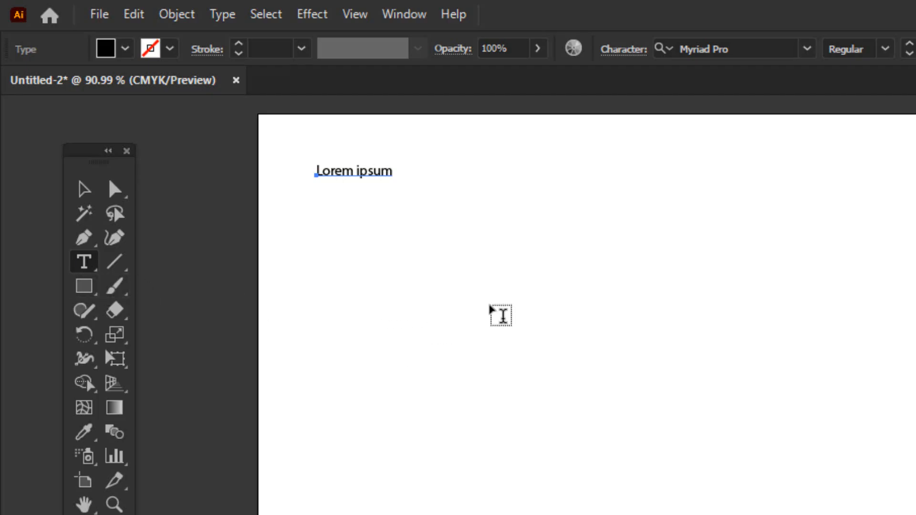
pyautogui.click(390, 269)
pyautogui.click(95, 194)
# - Delete the second placeholder text, working at 300% magnification
pyautogui.scroll(3, 411, 329)
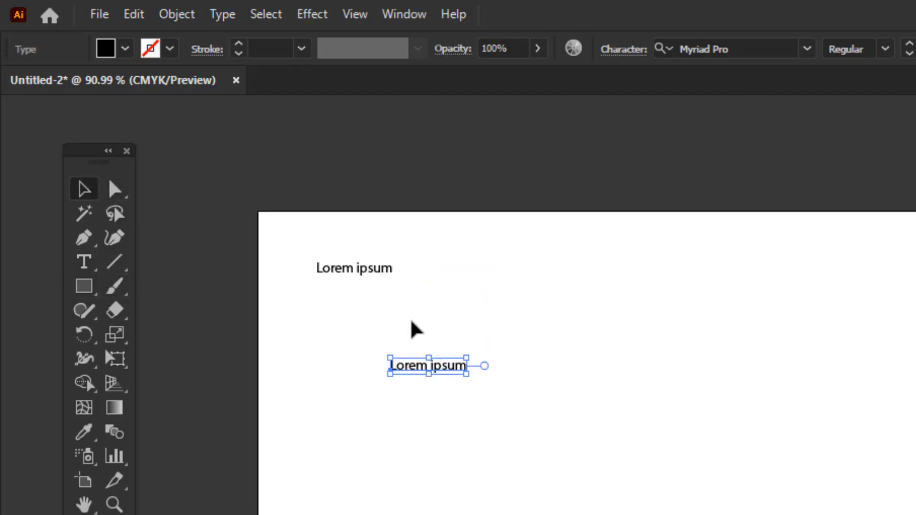
pyautogui.press('p')
pyautogui.hotkey('ctrl', '+')
pyautogui.hotkey('ctrl', '+')
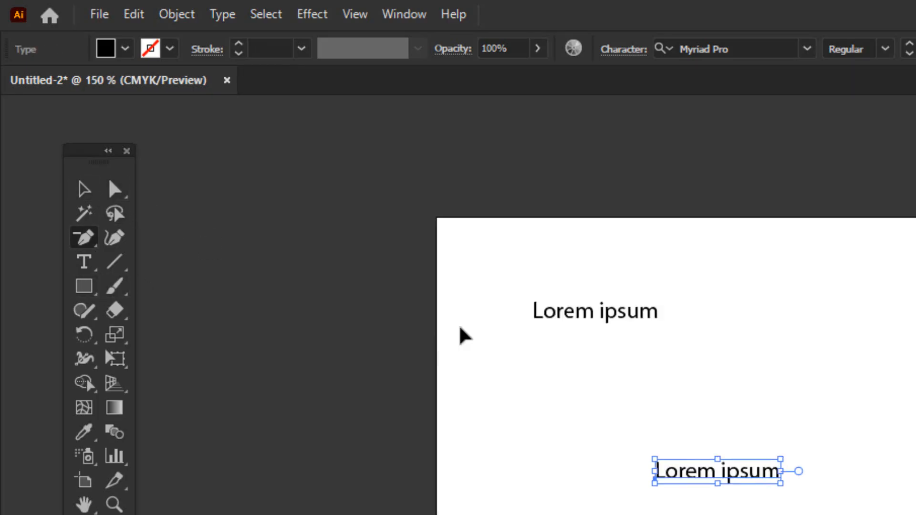
pyautogui.hotkey('ctrl', '+')
pyautogui.hotkey('ctrl', '+')
pyautogui.moveTo(593, 372); pyautogui.dragTo(472, 397)
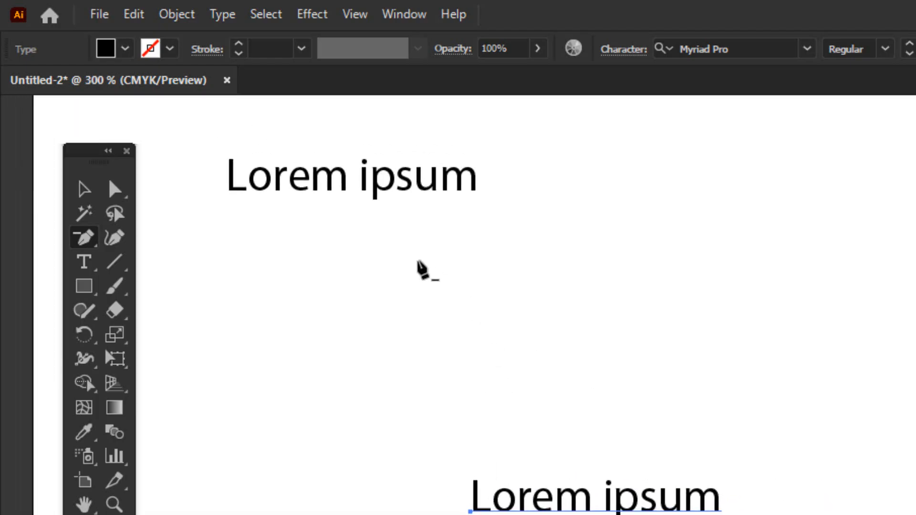
pyautogui.click(85, 191)
pyautogui.press('Delete')
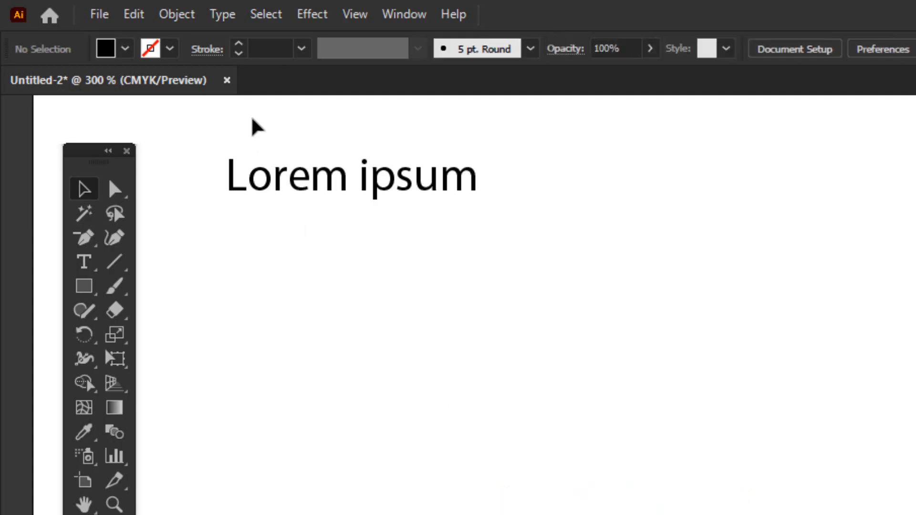
# - Move the remaining placeholder text down and to the right, and delete it
pyautogui.click(364, 197)
pyautogui.moveTo(309, 188); pyautogui.dragTo(415, 338)
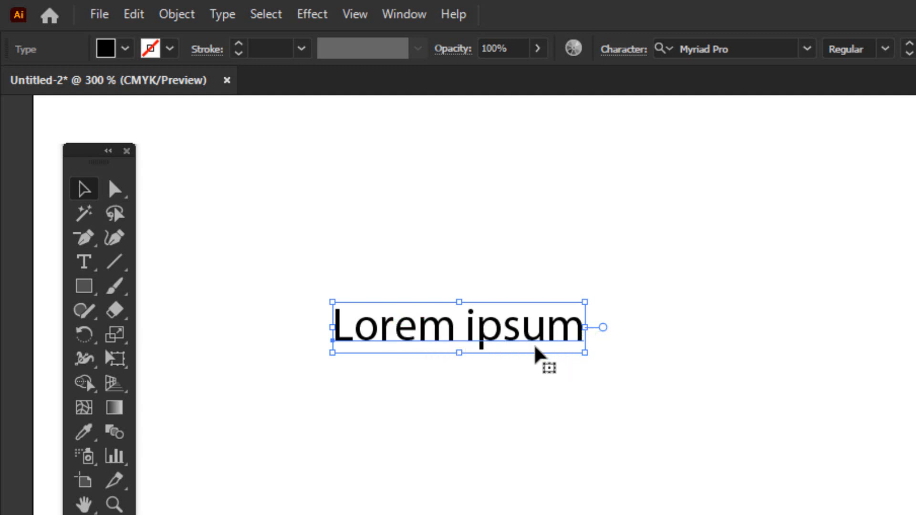
pyautogui.press('Delete')
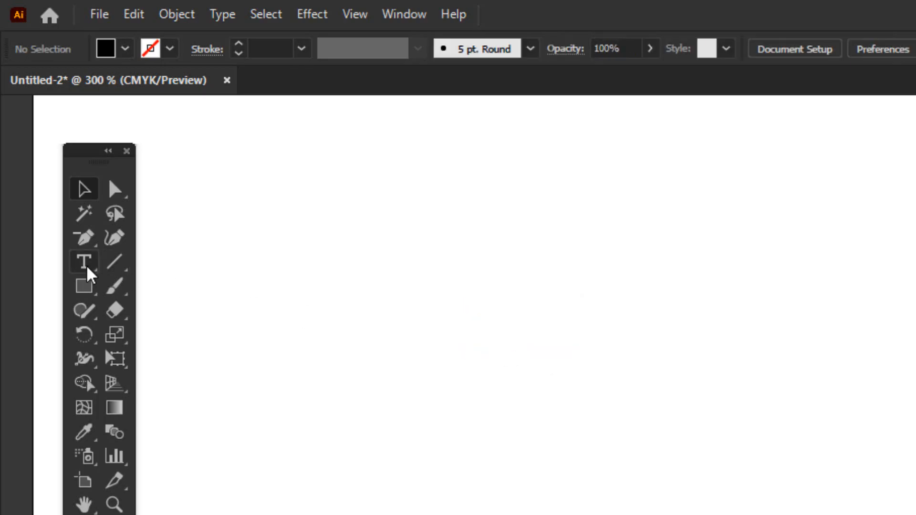
# - Draw a large paragraph text box with placeholder text, move it down the artboard, and delete it
pyautogui.moveTo(88, 271); pyautogui.dragTo(162, 268)
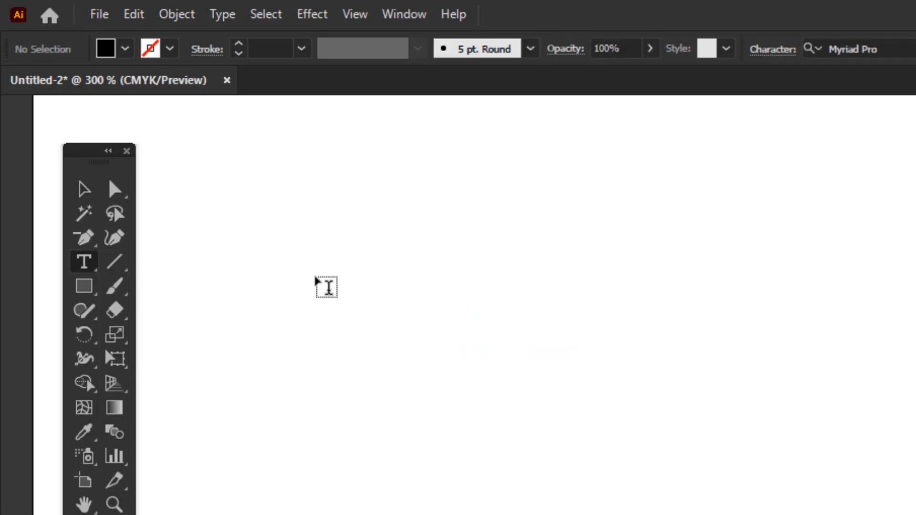
pyautogui.moveTo(325, 276); pyautogui.dragTo(639, 477)
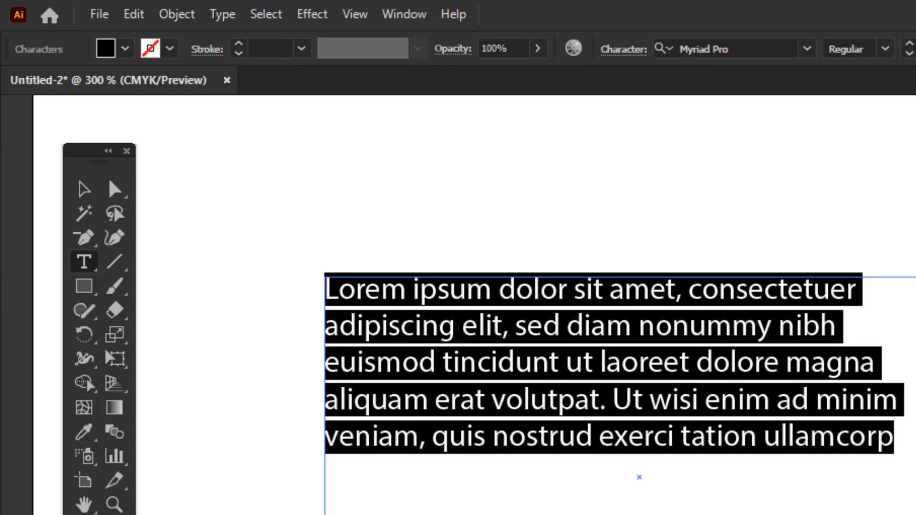
pyautogui.click(82, 189)
pyautogui.moveTo(423, 287); pyautogui.dragTo(440, 423)
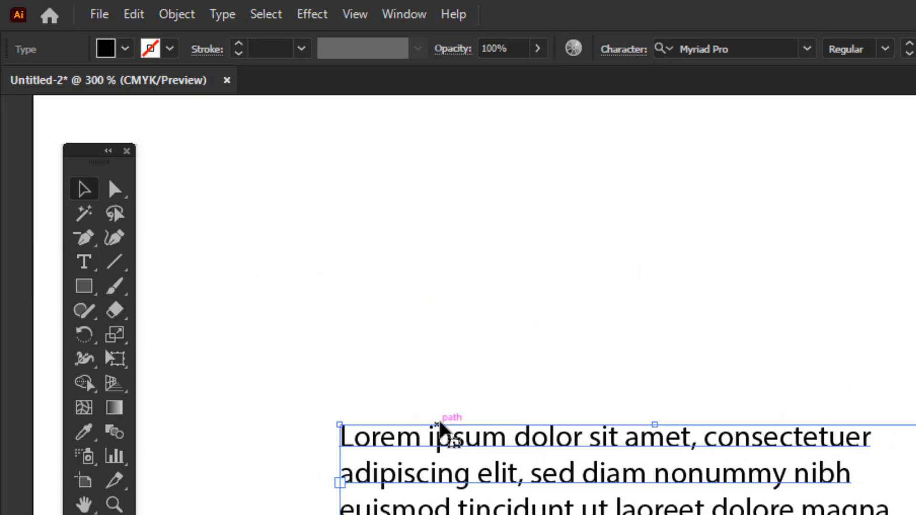
pyautogui.press('Delete')
# - Create a point-text object reading "Graphic" and shift it slightly down and to the left
pyautogui.moveTo(81, 263); pyautogui.dragTo(173, 270)
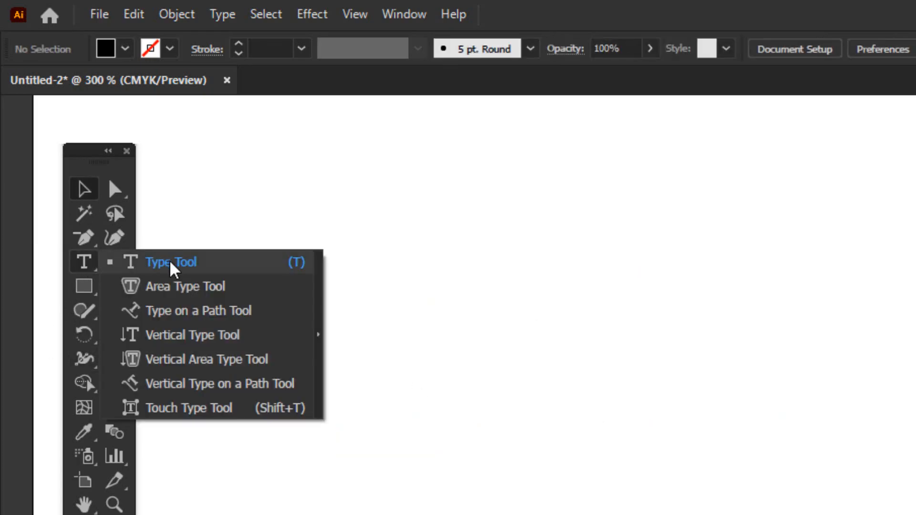
pyautogui.click(455, 284)
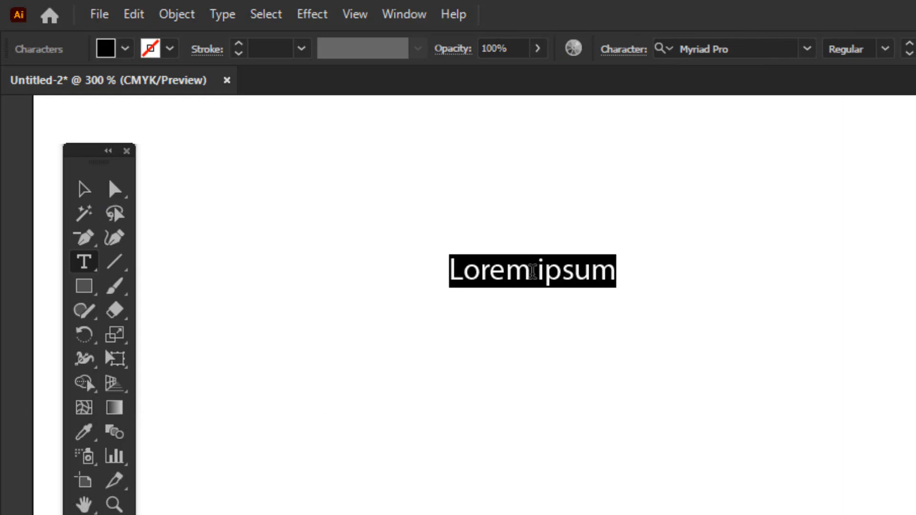
pyautogui.write('Graphic')
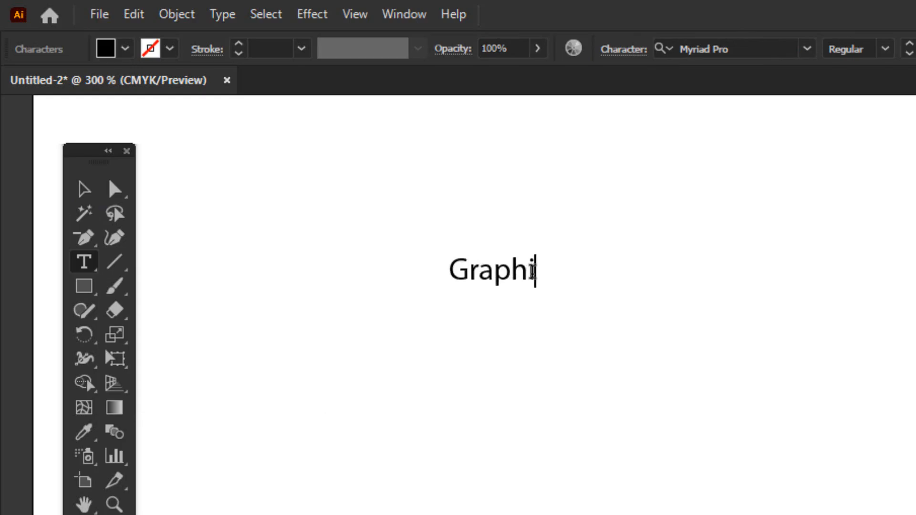
pyautogui.click(88, 186)
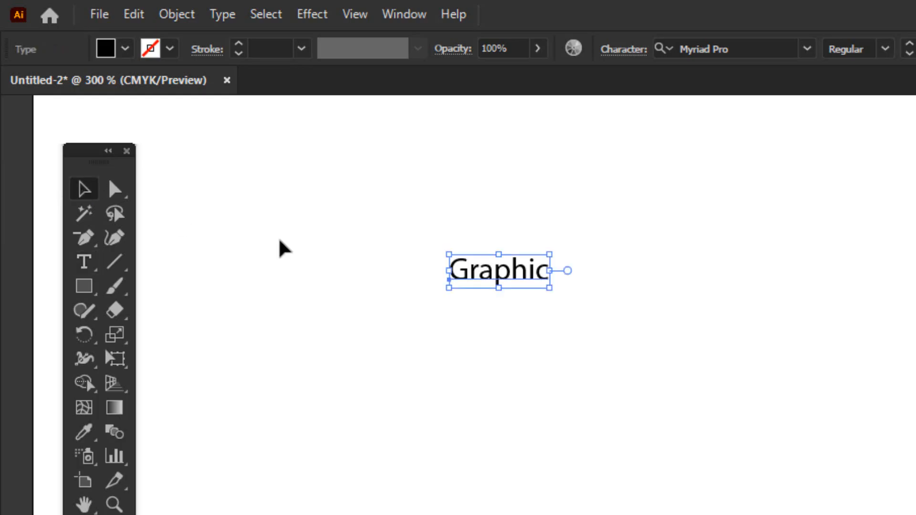
pyautogui.moveTo(503, 284); pyautogui.dragTo(474, 303)
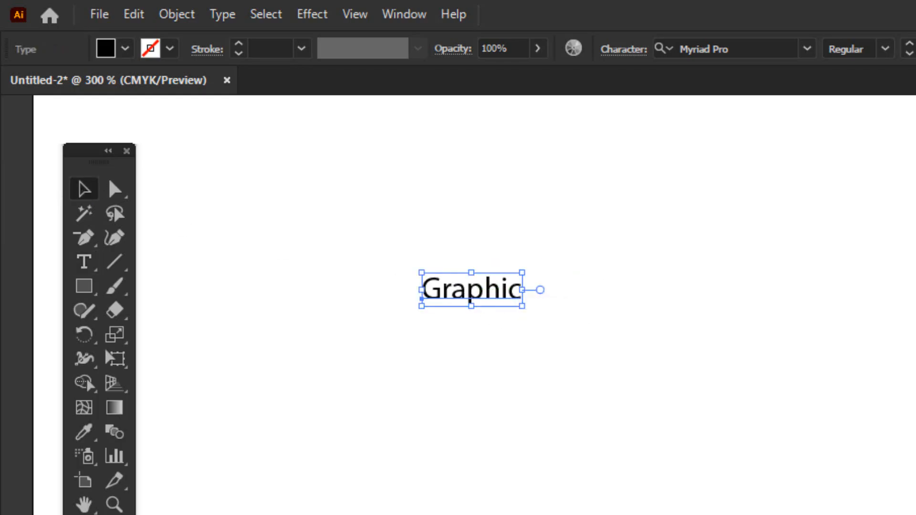
# - Enlarge the "Graphic" text to 21 pt and then 36 pt, and move it lower and to the left
pyautogui.click(861, 32)
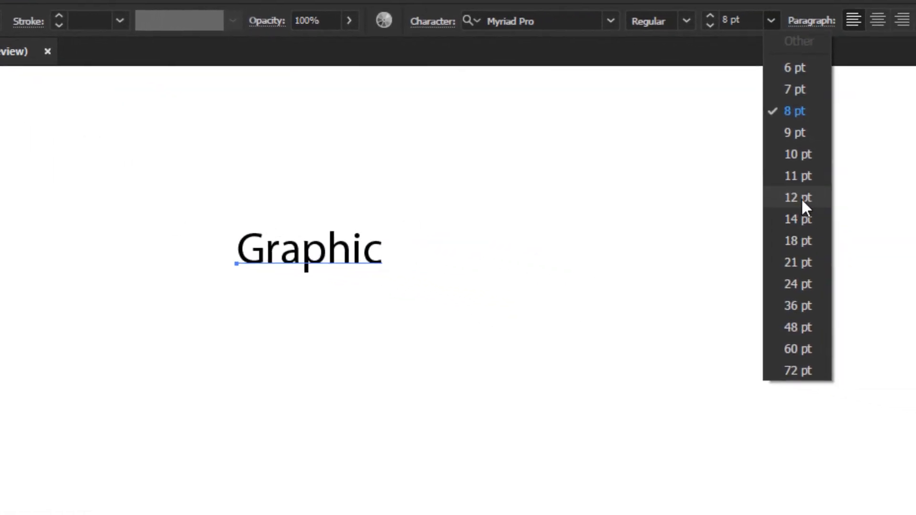
pyautogui.click(793, 264)
pyautogui.scroll(3, 540, 62)
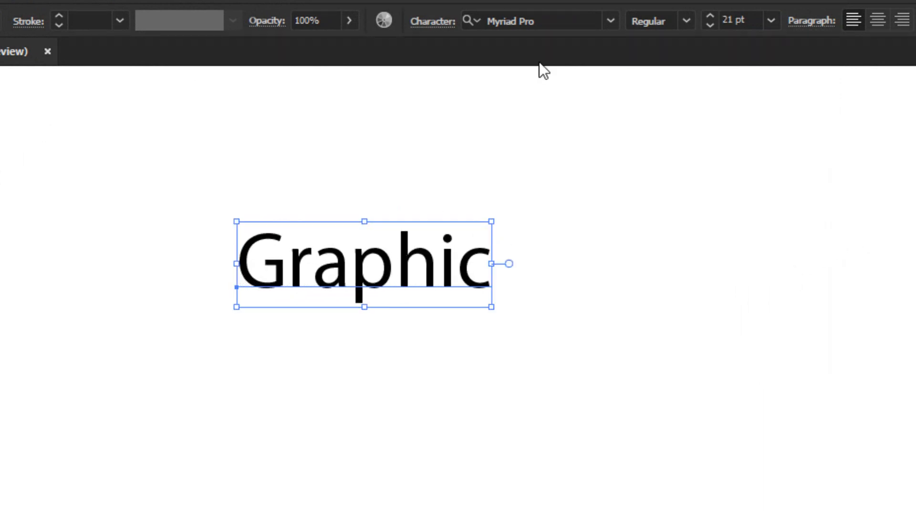
pyautogui.click(771, 21)
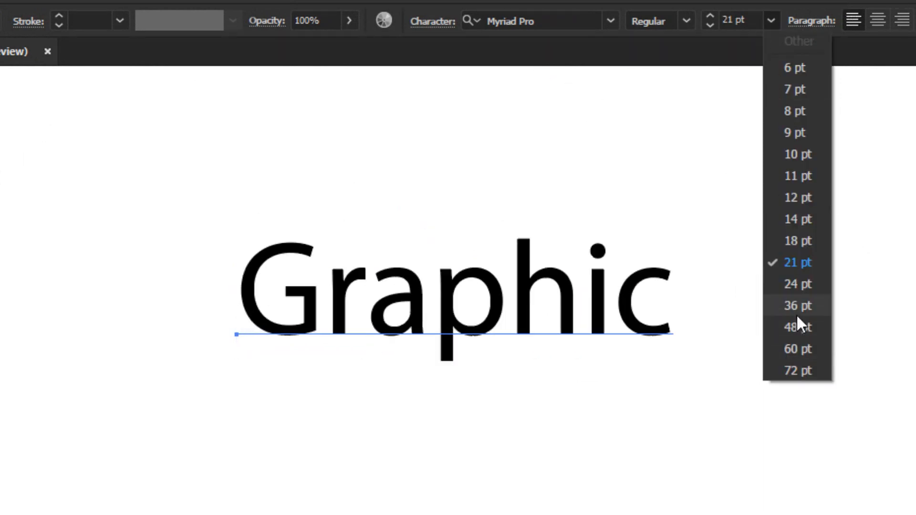
pyautogui.click(797, 310)
pyautogui.moveTo(459, 300); pyautogui.dragTo(361, 413)
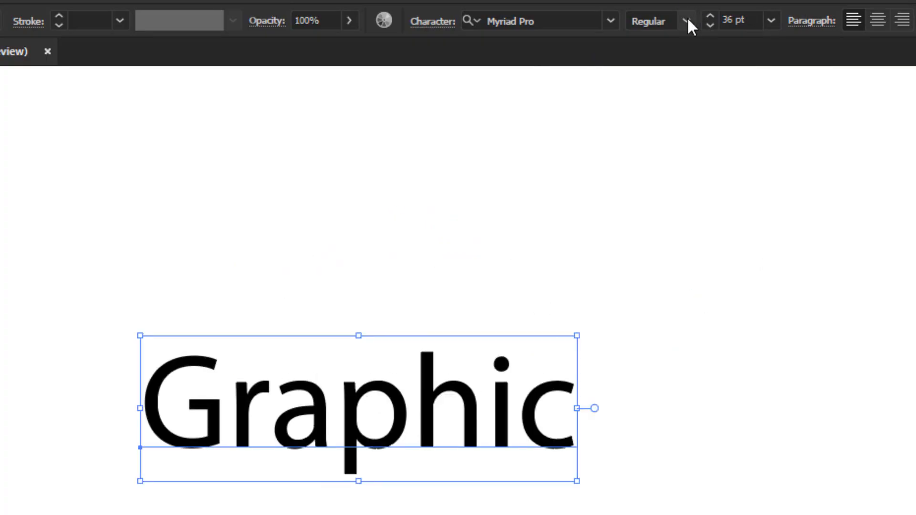
# - Set the "Graphic" text in Poppins, keeping the Regular style, and nudge it slightly to the left
pyautogui.click(688, 19)
pyautogui.click(688, 19)
pyautogui.click(611, 20)
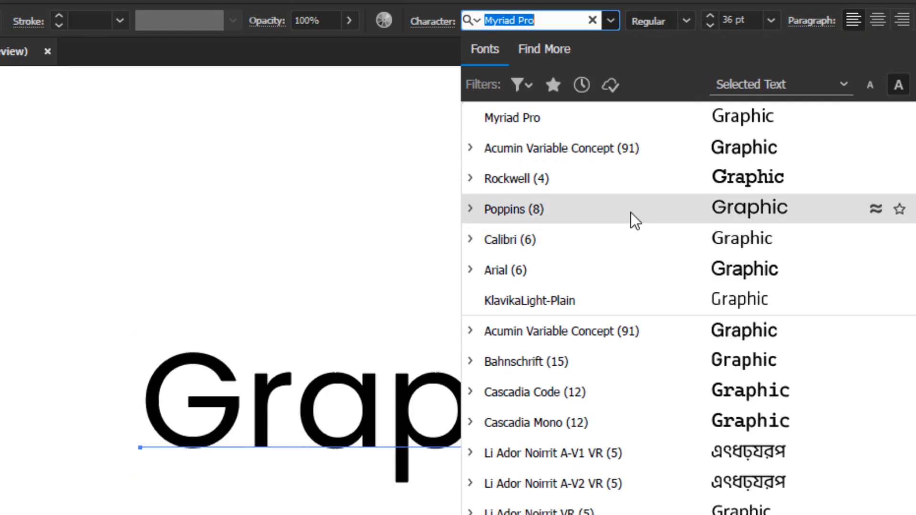
pyautogui.click(631, 213)
pyautogui.click(693, 19)
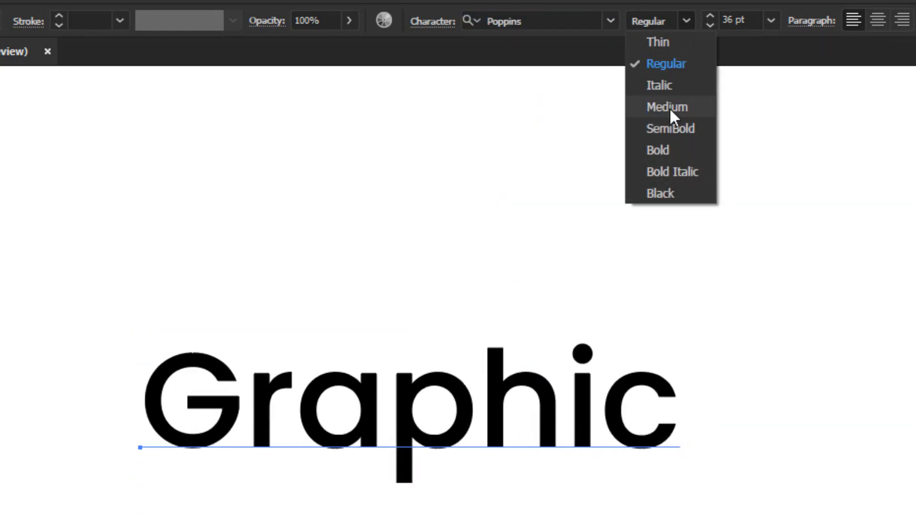
pyautogui.click(574, 136)
pyautogui.moveTo(518, 370); pyautogui.dragTo(482, 370)
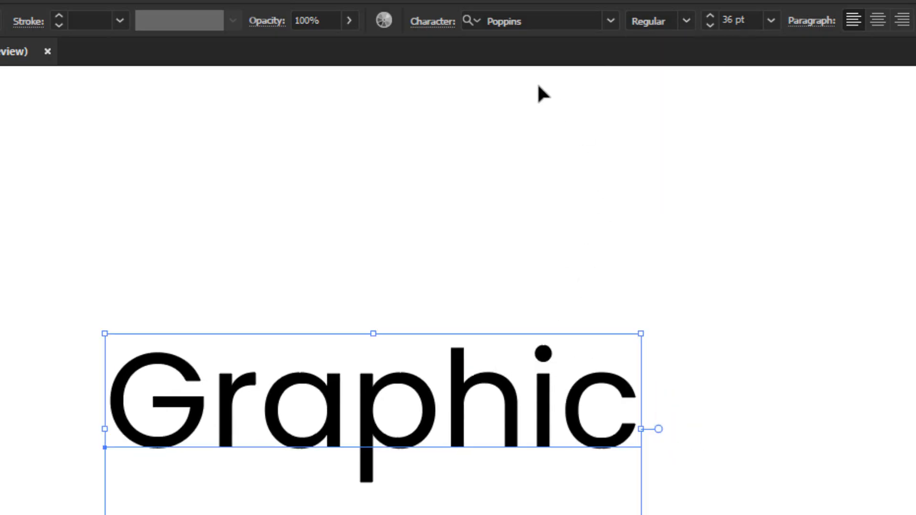
# - Preview wider tracking and horizontal scaling on the "Graphic" text, keeping tracking at 0 and horizontal scale at 100%
pyautogui.click(431, 22)
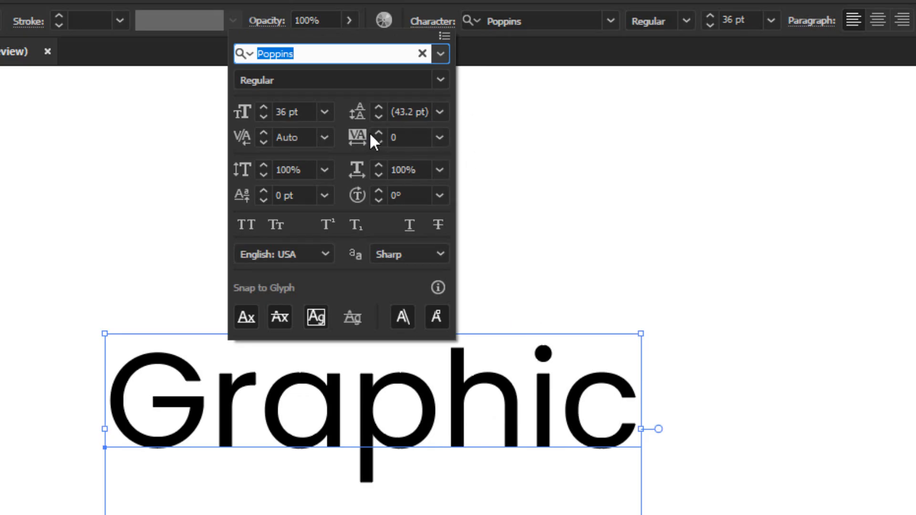
pyautogui.click(439, 137)
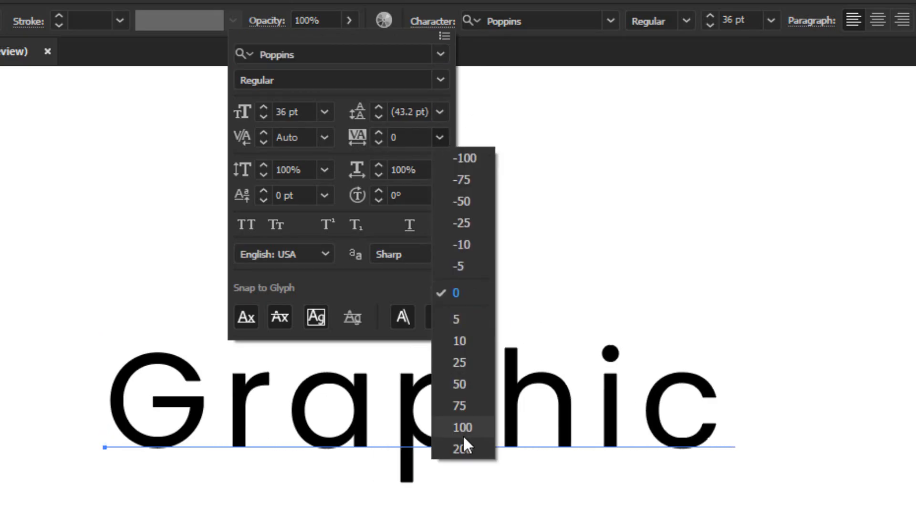
pyautogui.click(462, 294)
pyautogui.click(438, 170)
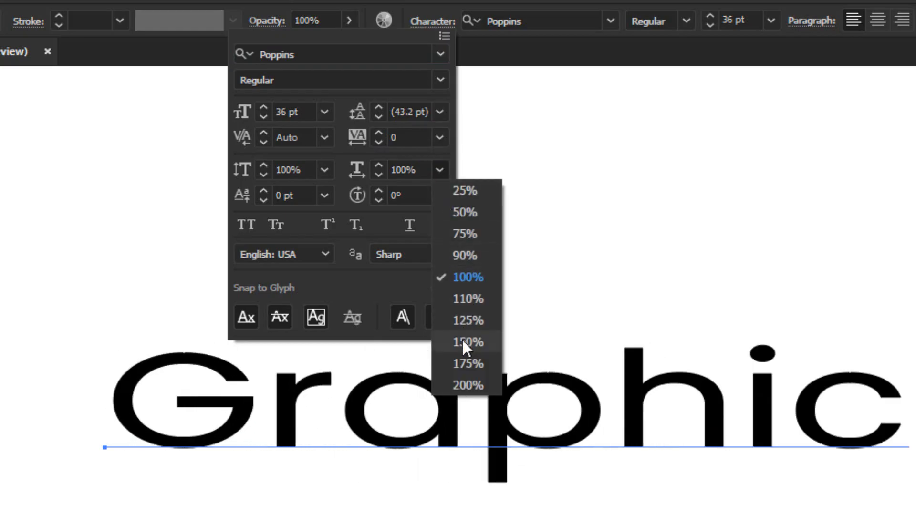
pyautogui.click(468, 274)
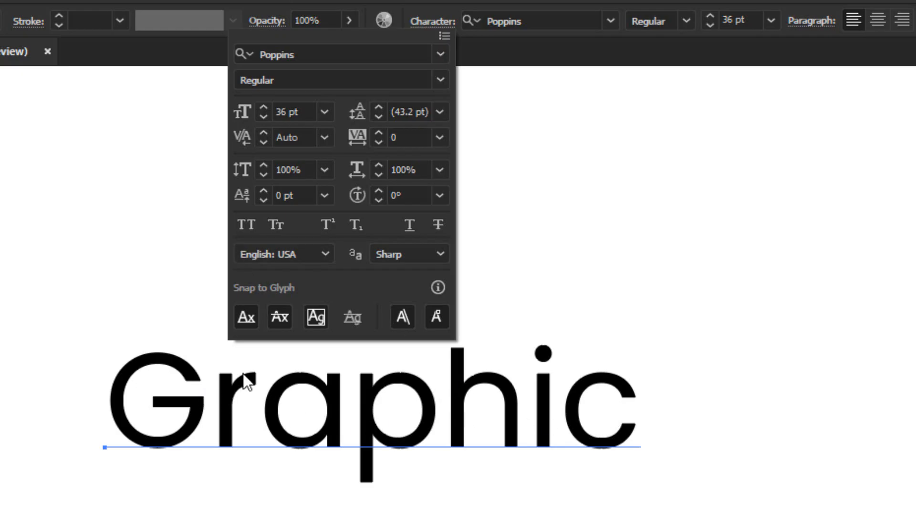
# - Apply All Caps to the "Graphic" text, turn it off again, and deselect the text
pyautogui.click(220, 385)
pyautogui.click(234, 406)
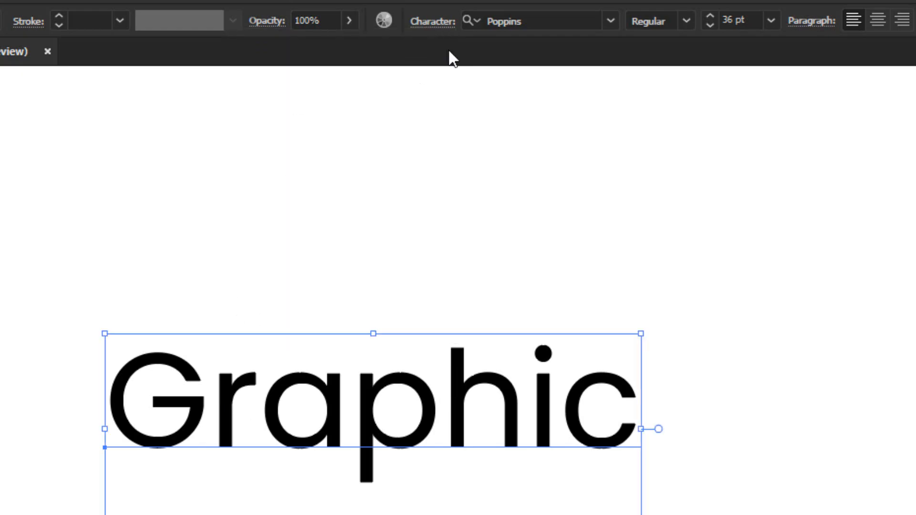
pyautogui.click(420, 29)
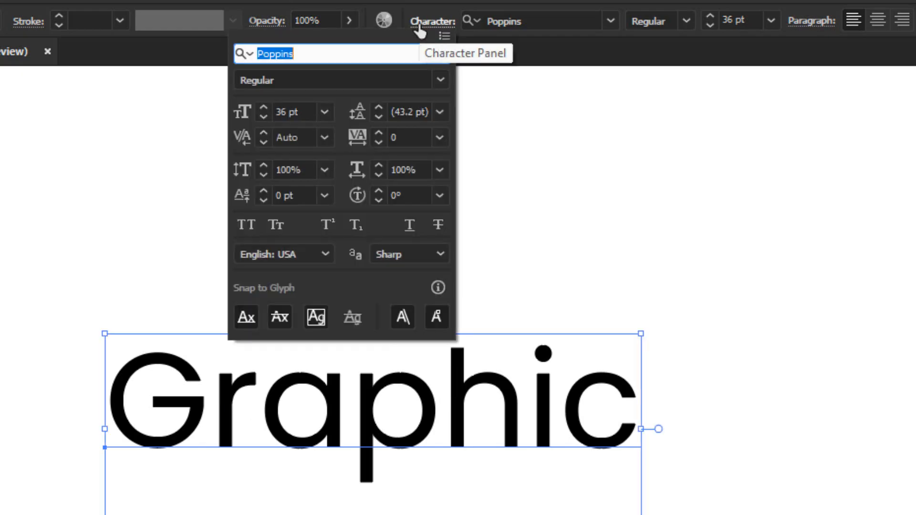
pyautogui.click(245, 226)
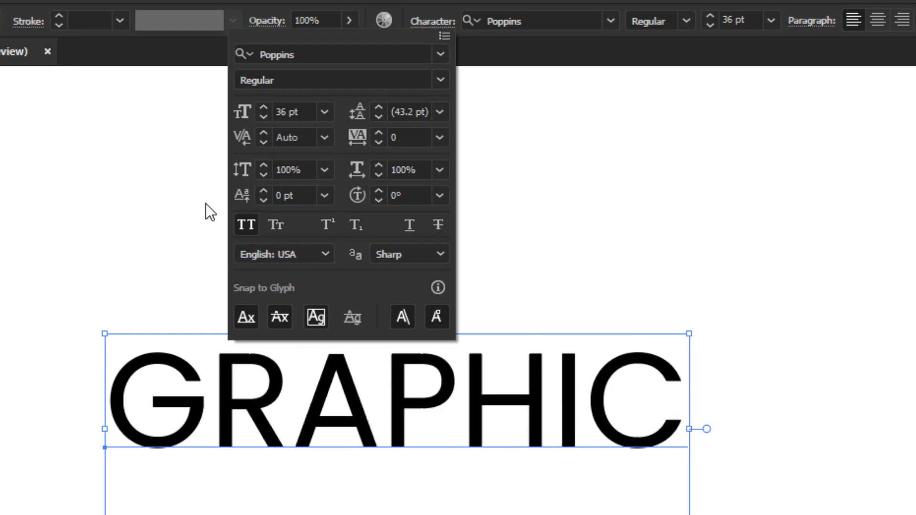
pyautogui.click(242, 225)
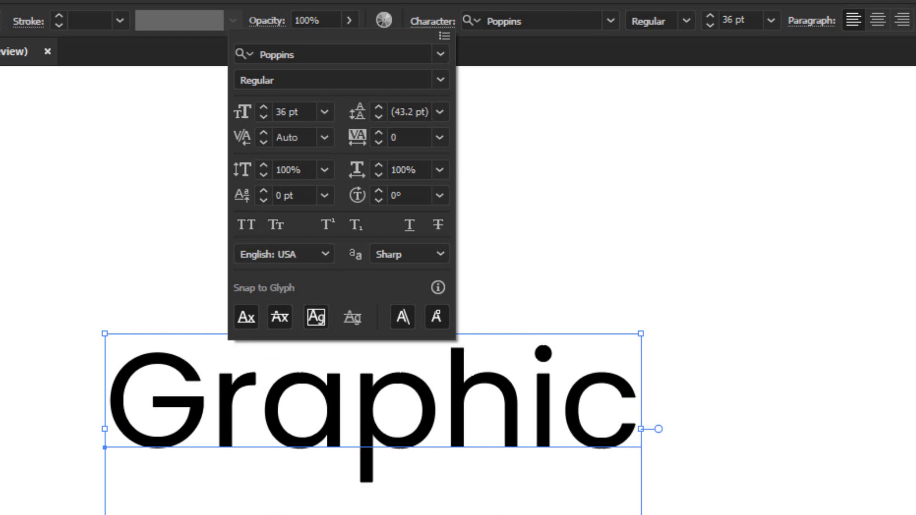
pyautogui.click(421, 458)
pyautogui.click(422, 470)
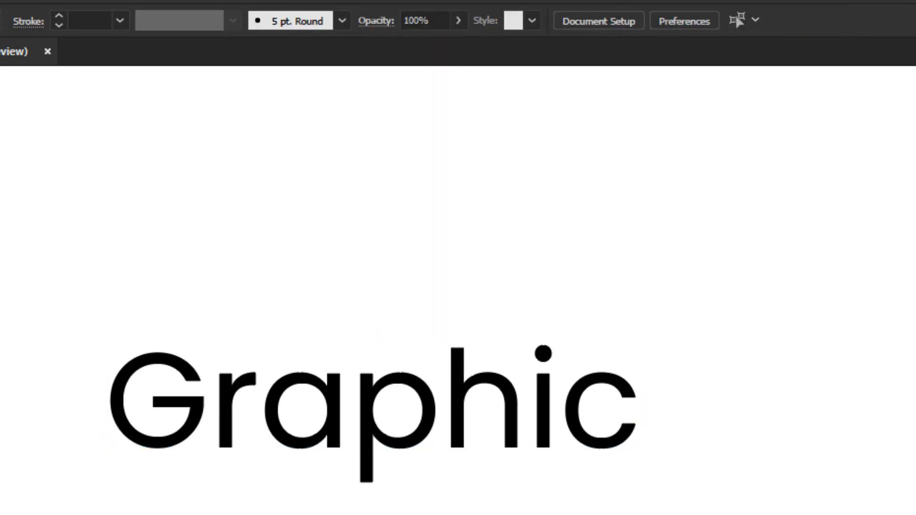
# - Move the "Graphic" text slightly up and to the left, and delete it
pyautogui.click(421, 459)
pyautogui.moveTo(373, 423); pyautogui.dragTo(366, 382)
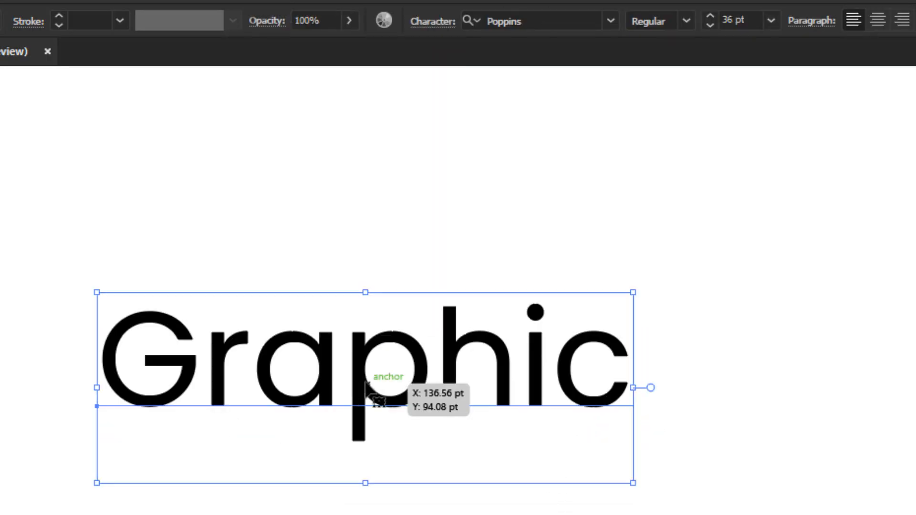
pyautogui.press('Delete')
# - Draw a paragraph text box with placeholder text, set its font size to 12 pt, and delete the box
pyautogui.press('t')
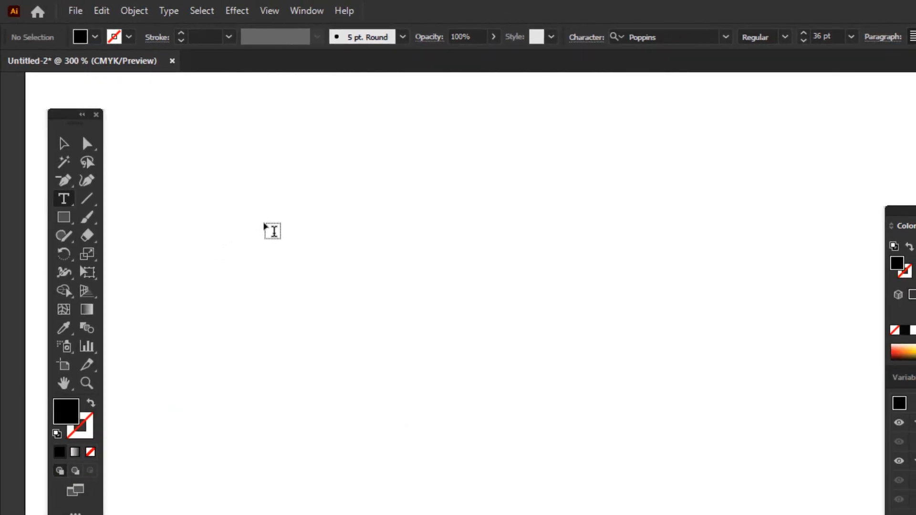
pyautogui.moveTo(228, 194); pyautogui.dragTo(767, 471)
pyautogui.click(738, 36)
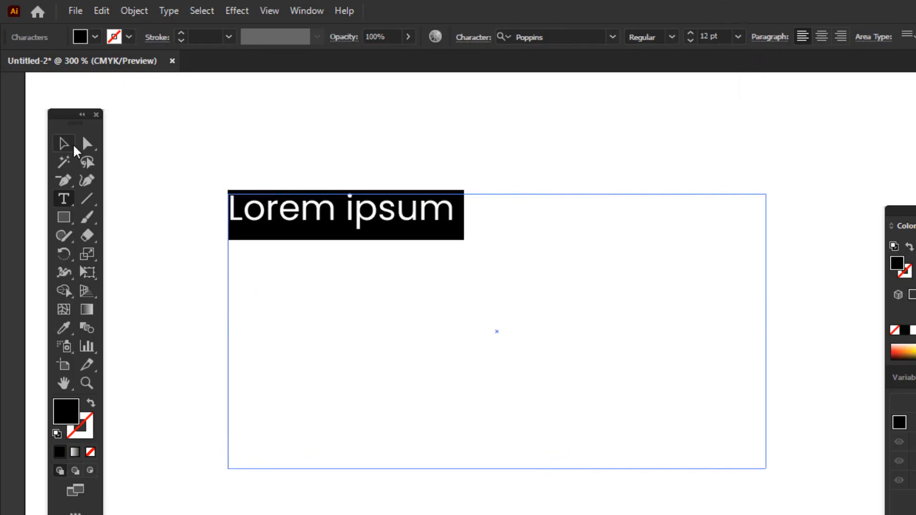
pyautogui.click(72, 144)
pyautogui.press('Delete')
# - Draw a large paragraph text box filled with placeholder text and set its font size to 10 pt
pyautogui.click(70, 197)
pyautogui.moveTo(165, 168); pyautogui.dragTo(806, 513)
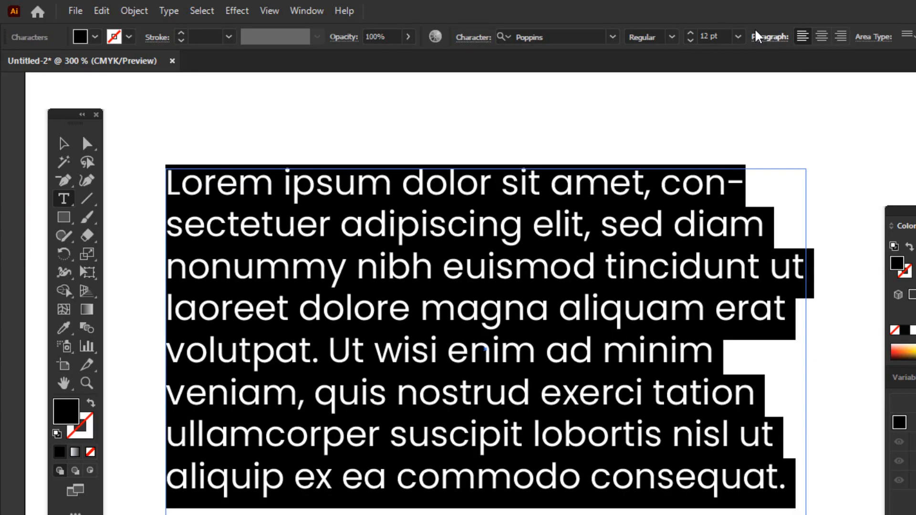
pyautogui.click(691, 33)
pyautogui.click(691, 33)
pyautogui.click(690, 33)
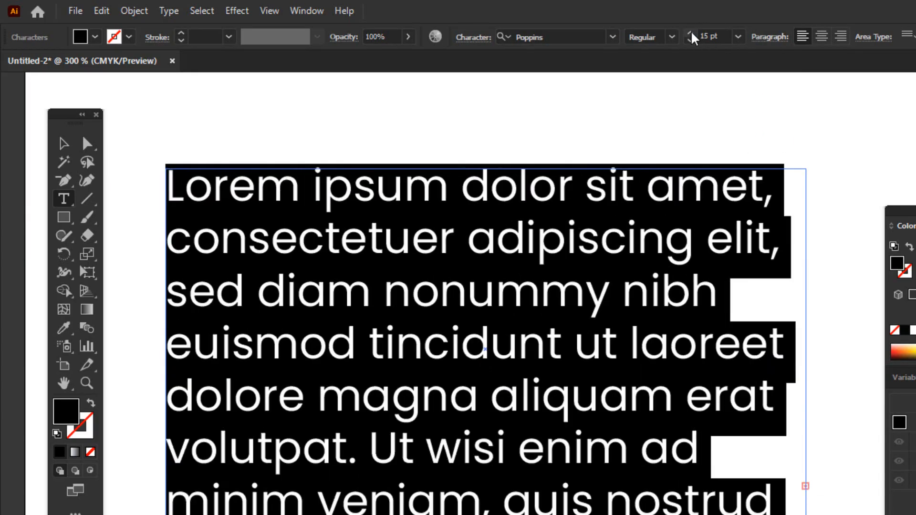
pyautogui.click(690, 42)
pyautogui.click(690, 42)
pyautogui.click(690, 42)
pyautogui.click(690, 42)
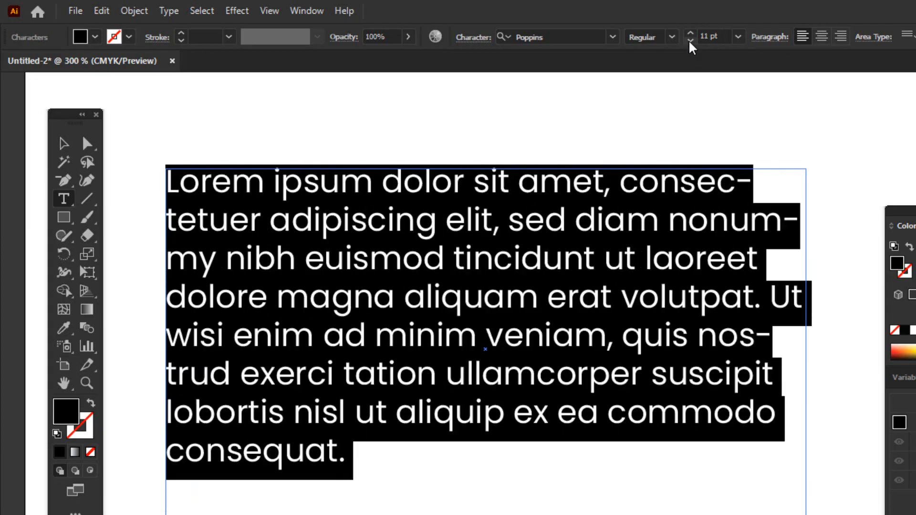
pyautogui.click(690, 42)
pyautogui.click(63, 143)
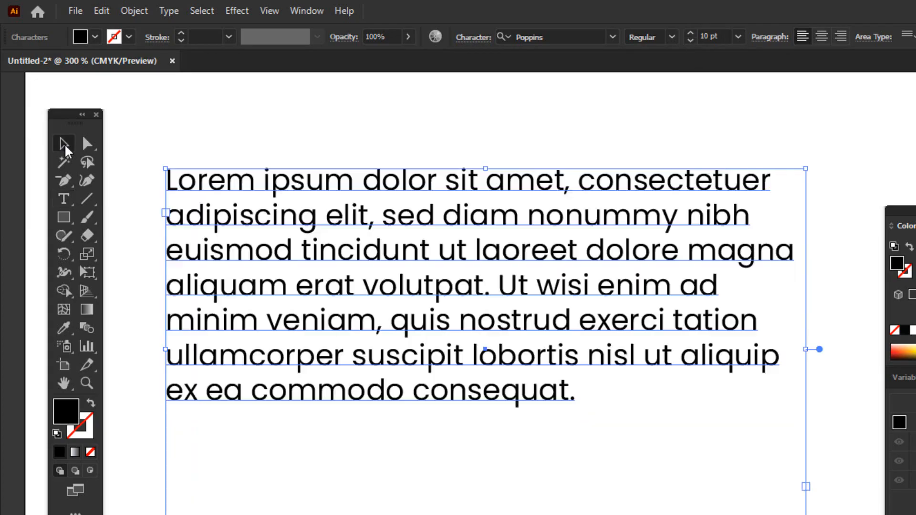
# - Move the paragraph text box slightly to the right and back to the left
pyautogui.scroll(-1, 305, 215)
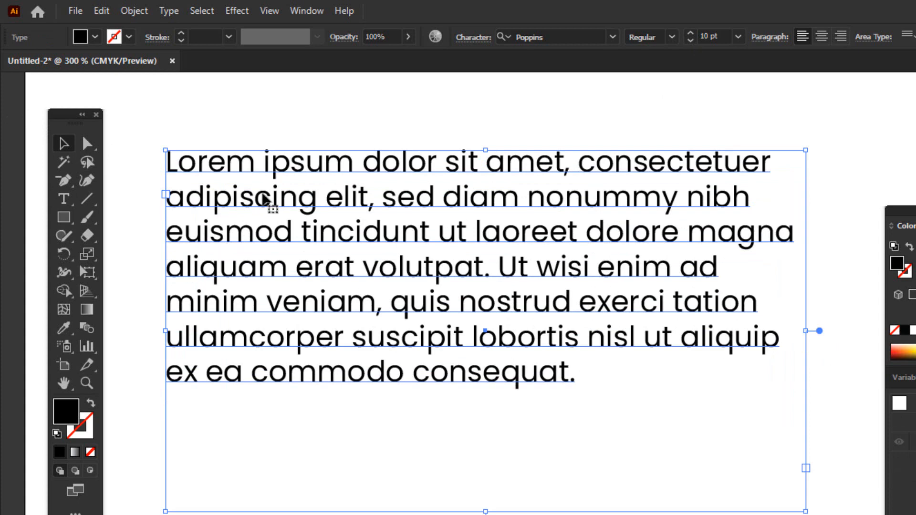
pyautogui.click(250, 123)
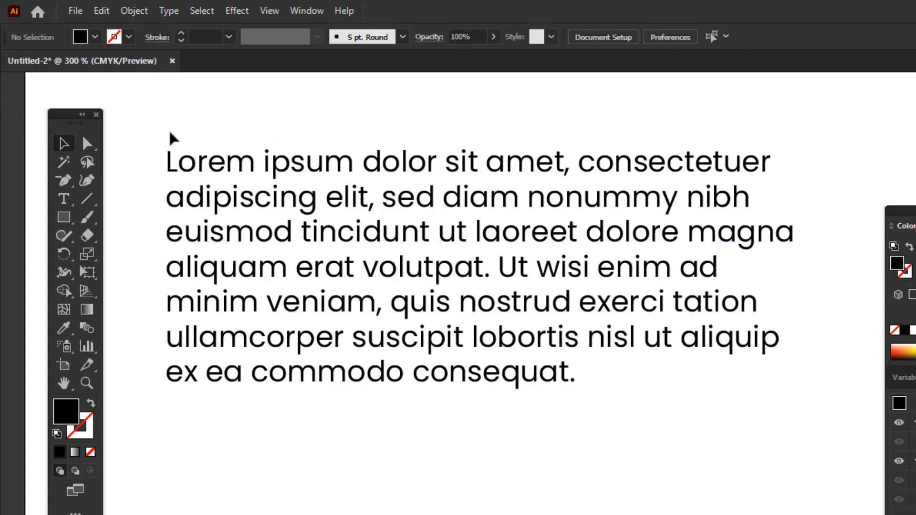
pyautogui.moveTo(205, 167)
pyautogui.mouseDown()
pyautogui.moveTo(796, 448)
pyautogui.moveTo(259, 154)
pyautogui.moveTo(223, 166)
pyautogui.mouseUp()
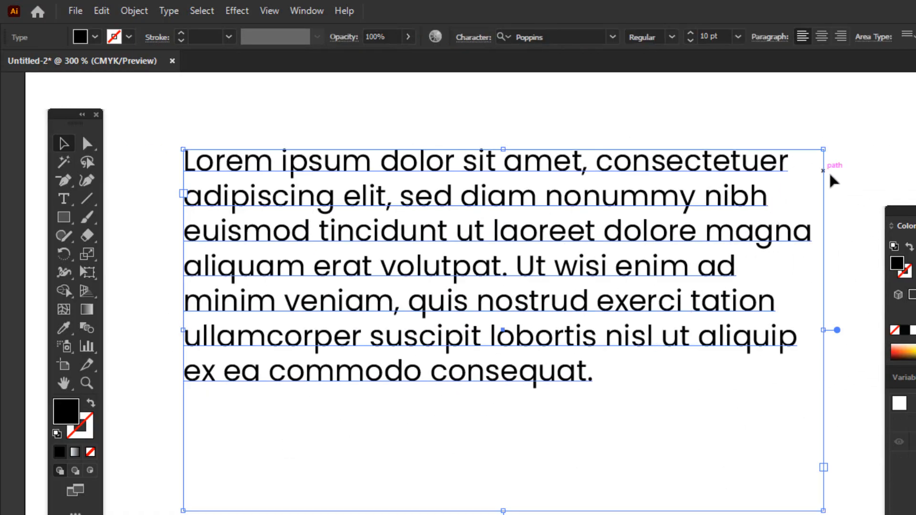
pyautogui.moveTo(185, 141); pyautogui.dragTo(186, 141)
pyautogui.moveTo(694, 170); pyautogui.dragTo(675, 169)
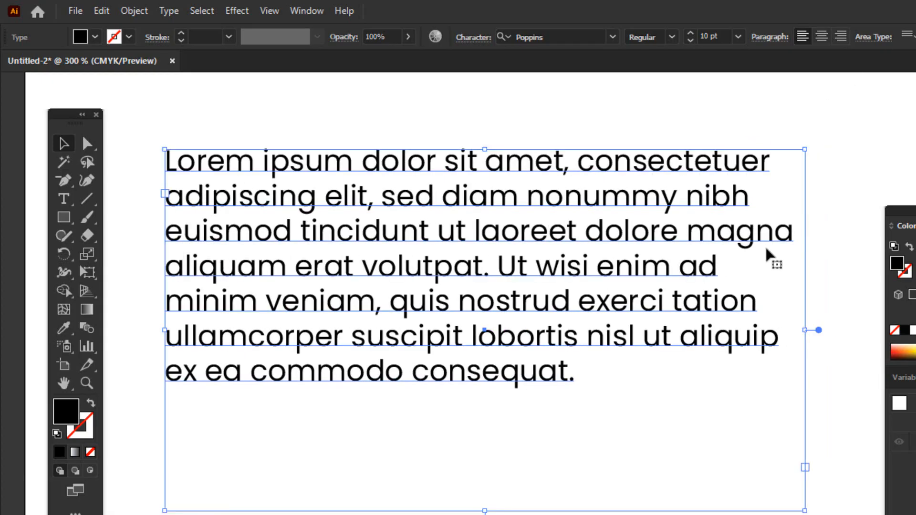
# - Try justified, centered and left alignments on the paragraph, settling on Justify with the last line aligned left
pyautogui.click(772, 41)
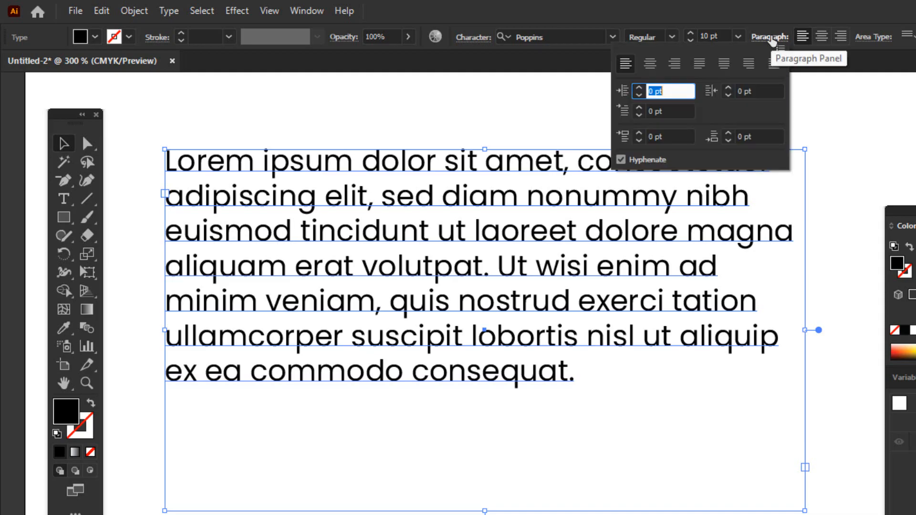
pyautogui.click(700, 67)
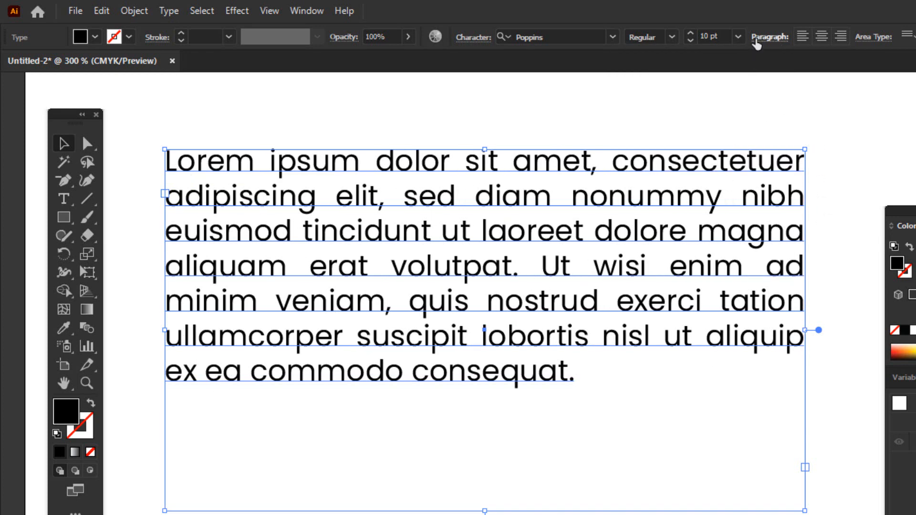
pyautogui.click(763, 38)
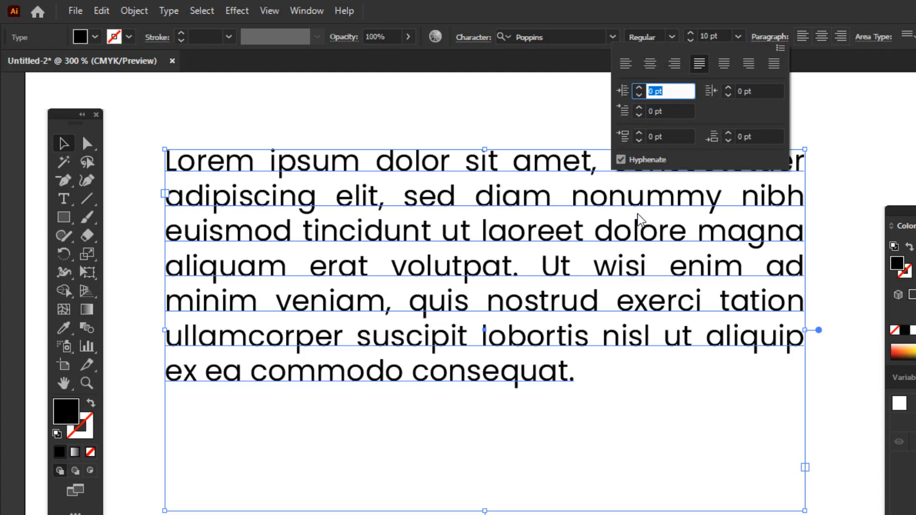
pyautogui.click(746, 68)
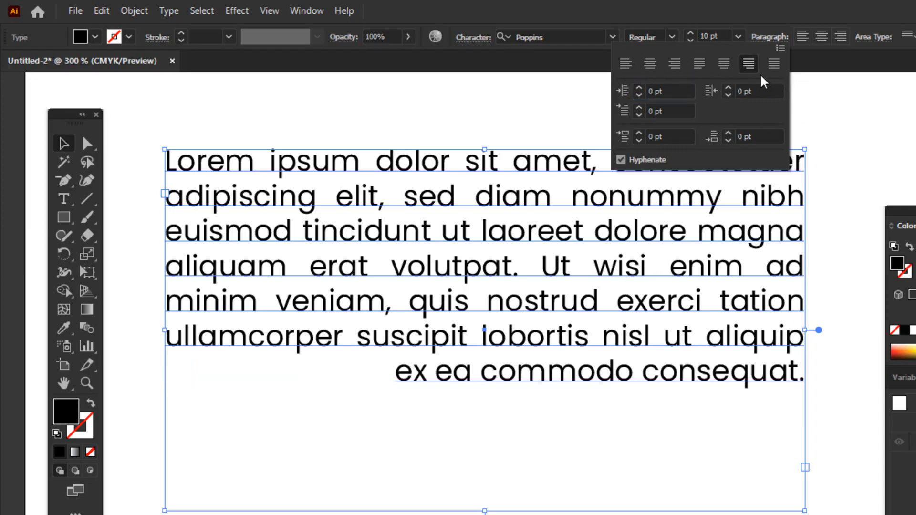
pyautogui.click(721, 67)
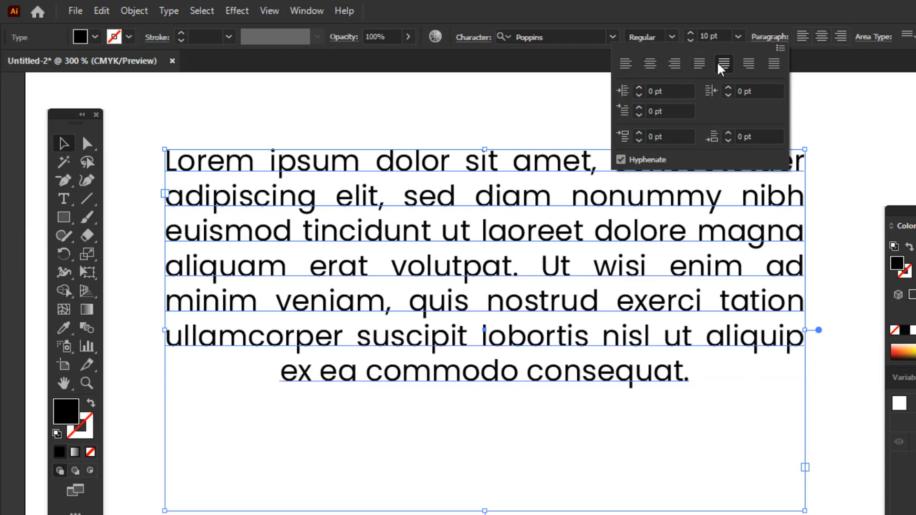
pyautogui.click(651, 65)
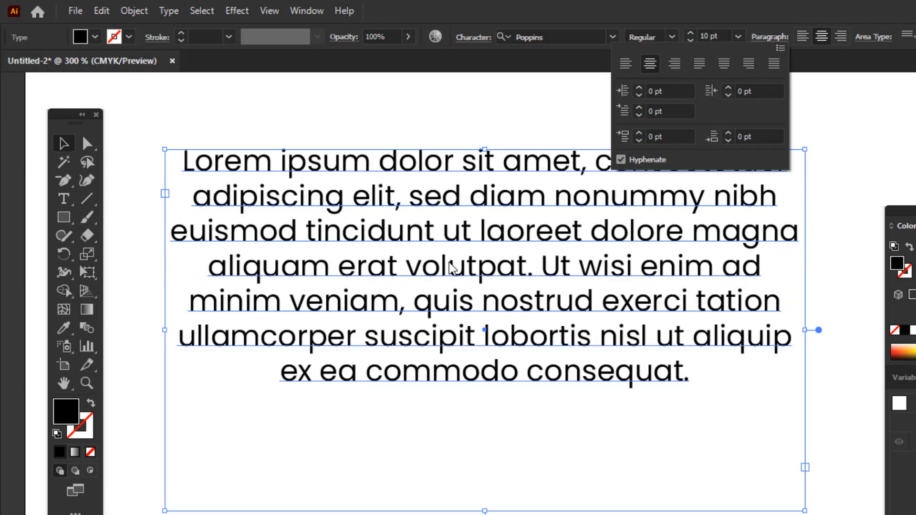
pyautogui.click(625, 64)
pyautogui.click(699, 64)
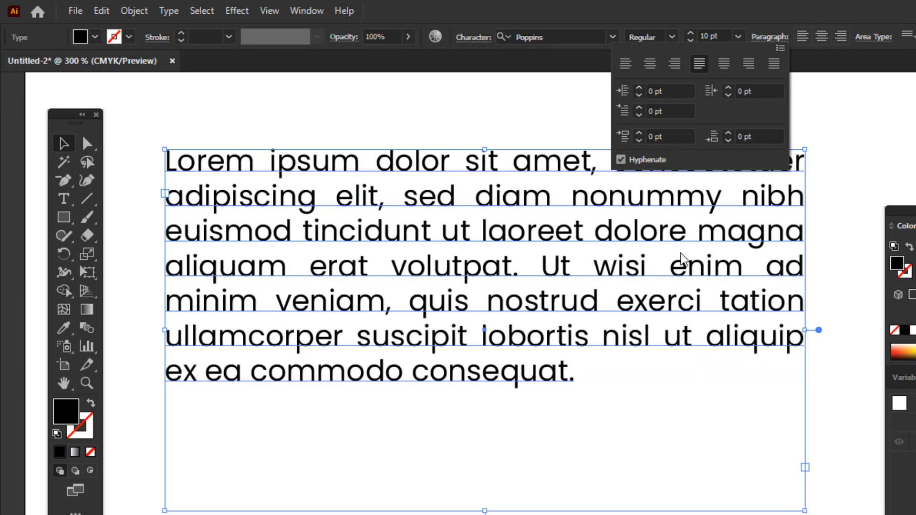
pyautogui.click(644, 268)
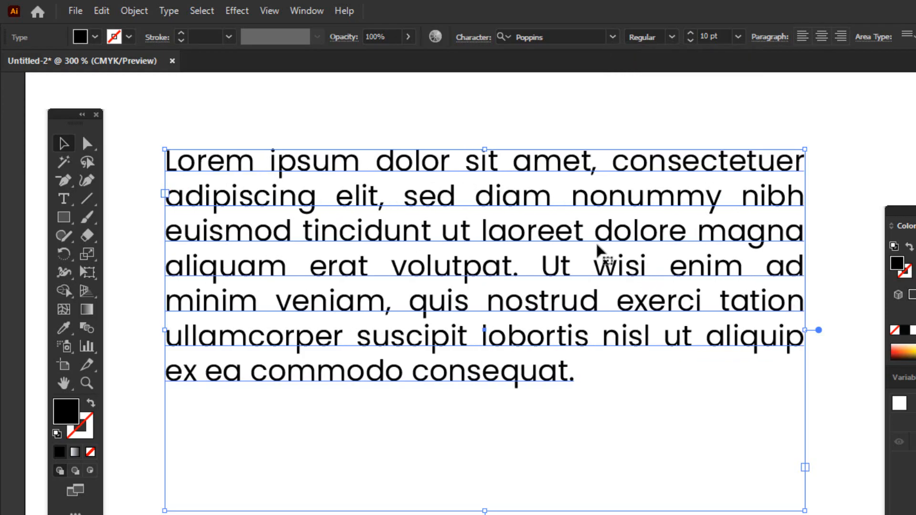
# - Delete the paragraph text and draw a rectangle with a black stroke and no fill
pyautogui.press('Delete')
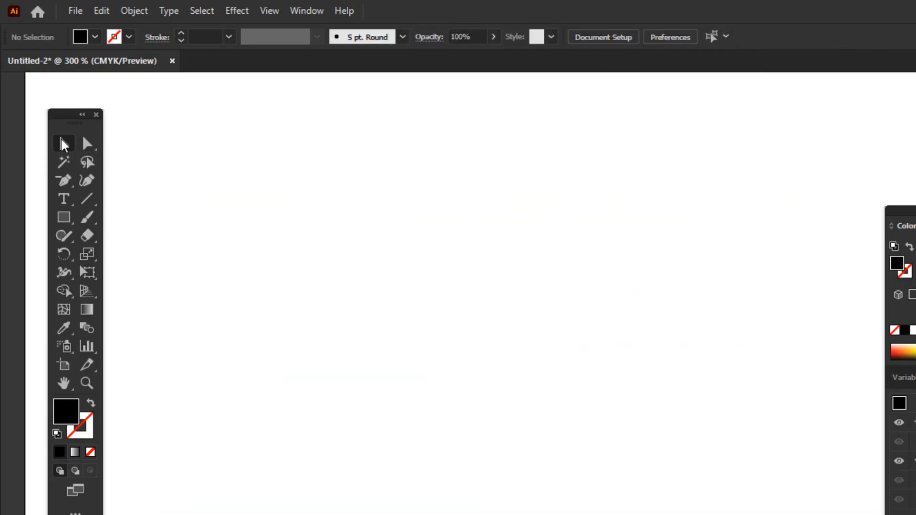
pyautogui.click(63, 198)
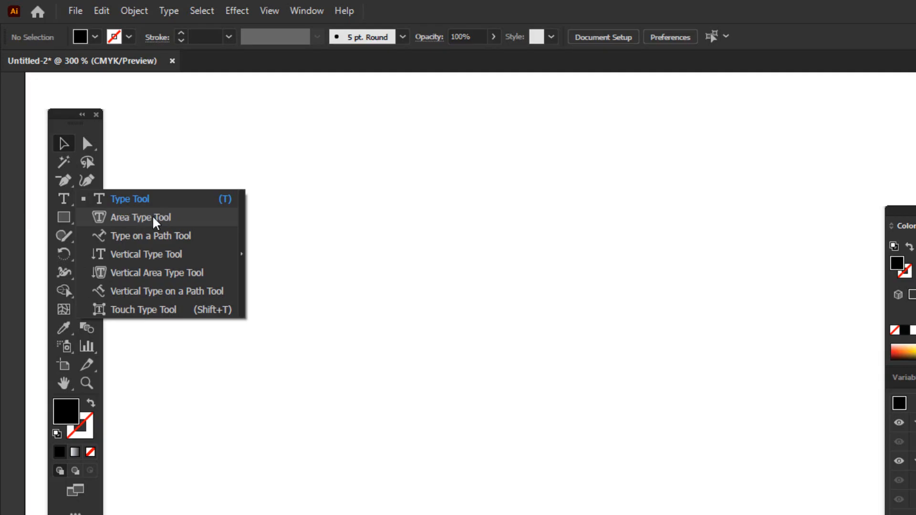
pyautogui.click(65, 218)
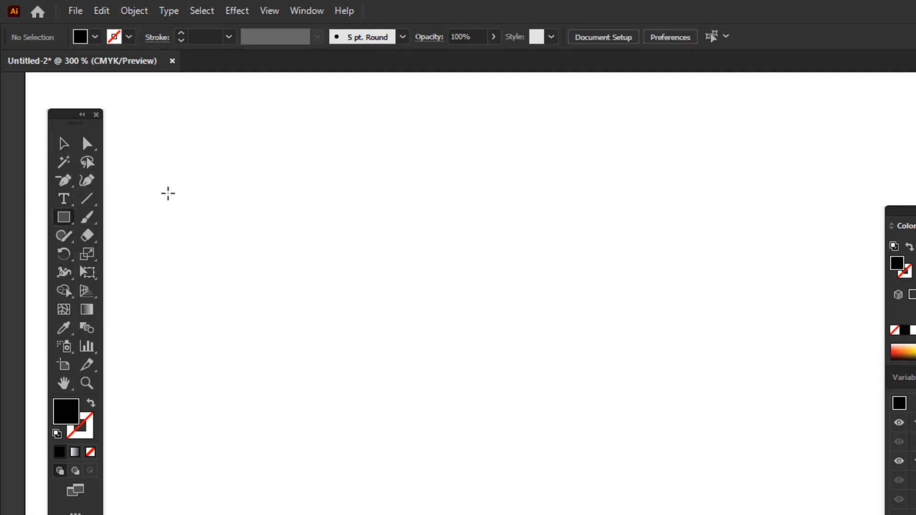
pyautogui.moveTo(212, 174)
pyautogui.mouseDown()
pyautogui.moveTo(300, 292)
pyautogui.moveTo(543, 457)
pyautogui.mouseUp()
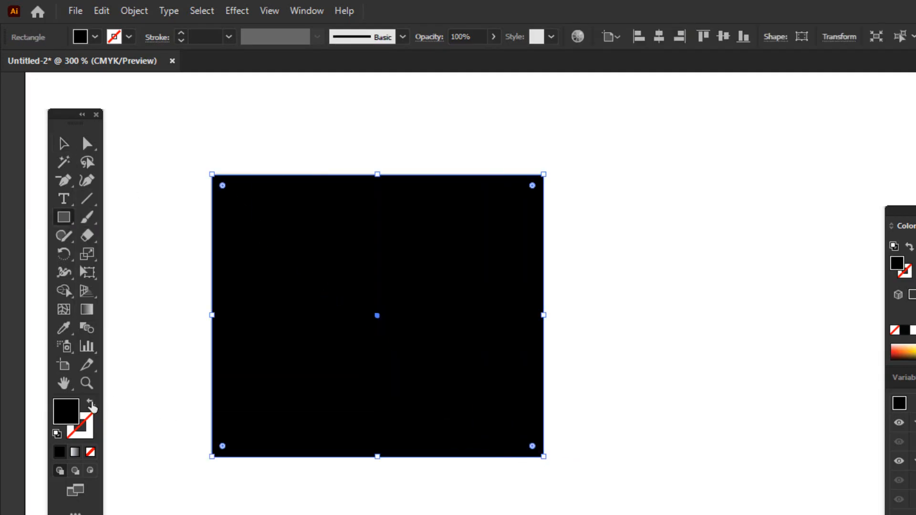
pyautogui.click(90, 405)
# - Convert the rectangle into an area type frame filled with placeholder text using the Area Type tool
pyautogui.moveTo(63, 199); pyautogui.dragTo(101, 216)
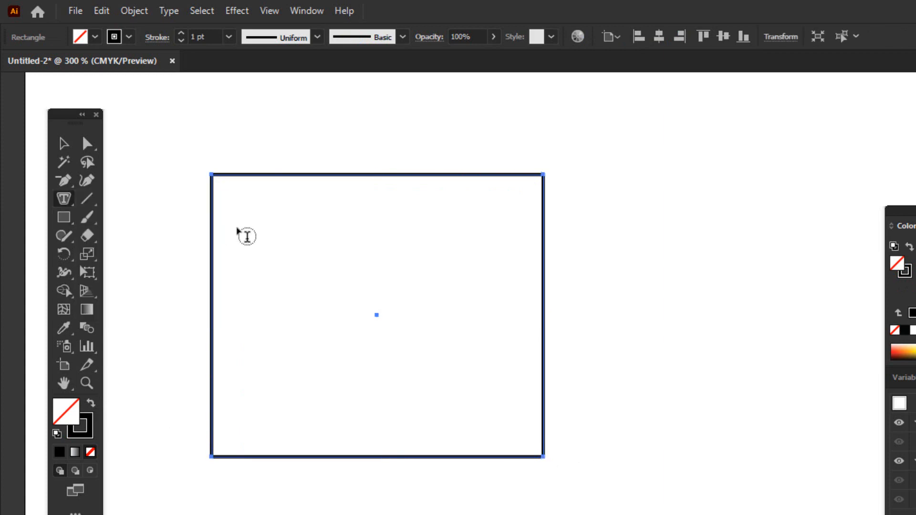
pyautogui.click(216, 221)
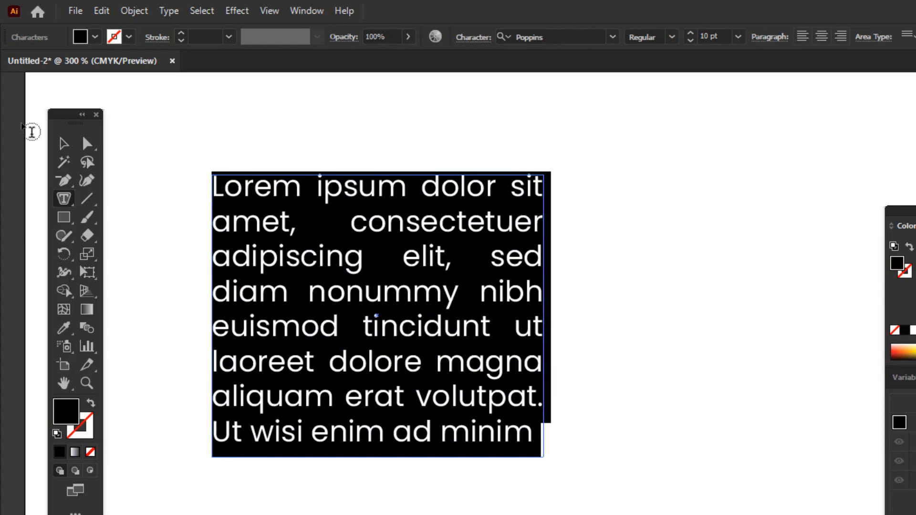
pyautogui.click(64, 142)
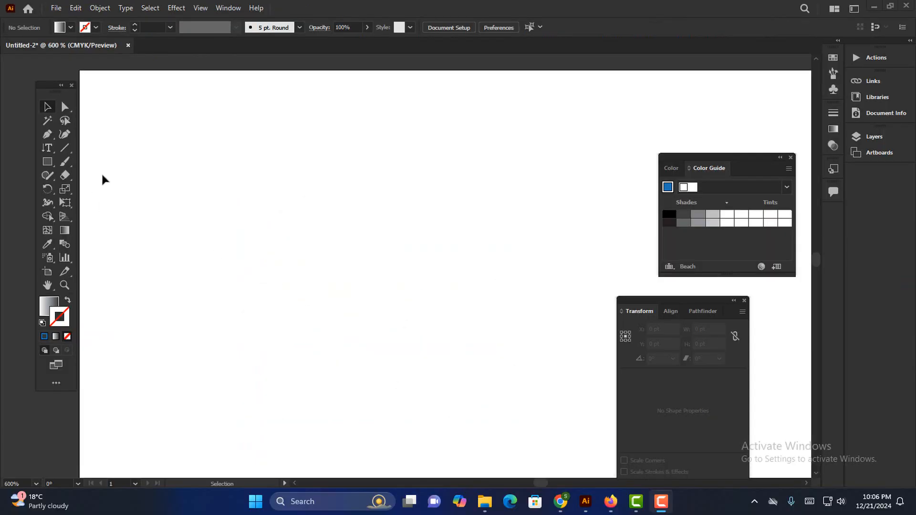
# - Select the leftover rectangle on the lower part of the artboard and delete it
pyautogui.moveTo(253, 209); pyautogui.dragTo(479, 414)
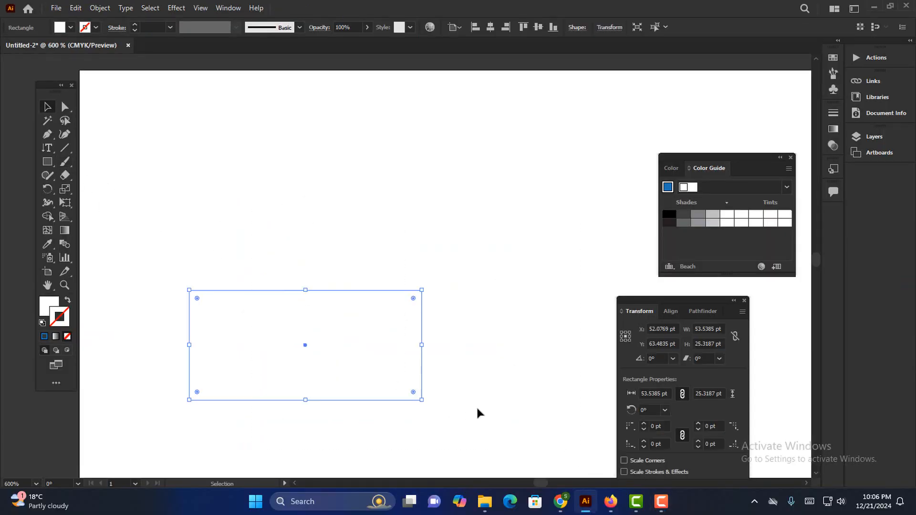
pyautogui.press('Delete')
# - Draw a dark green rectangle about 44 by 24 pt on the artboard and delete it
pyautogui.click(47, 162)
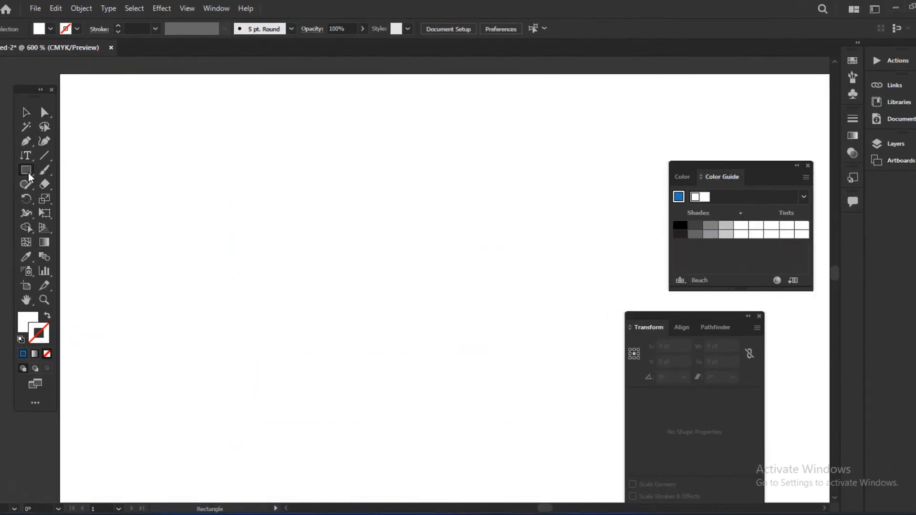
pyautogui.moveTo(182, 153)
pyautogui.mouseDown()
pyautogui.moveTo(282, 246)
pyautogui.moveTo(383, 261)
pyautogui.mouseUp()
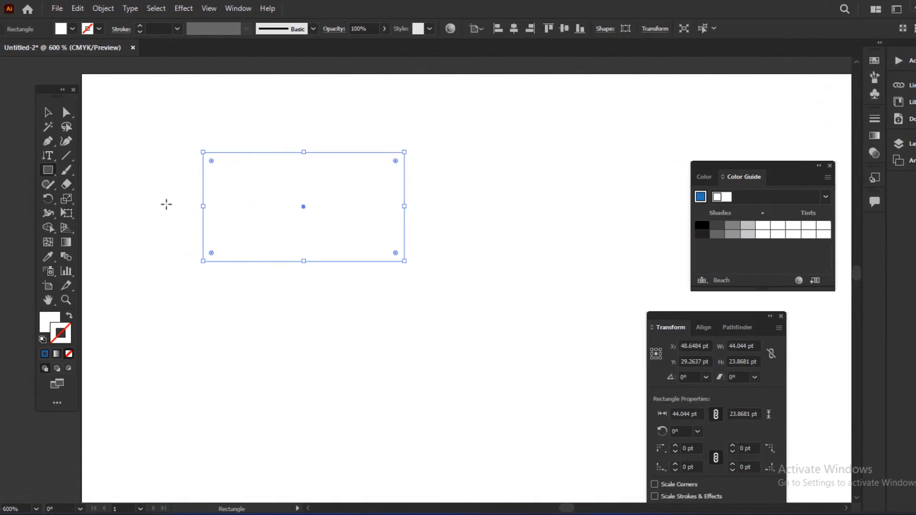
pyautogui.click(74, 29)
pyautogui.click(59, 53)
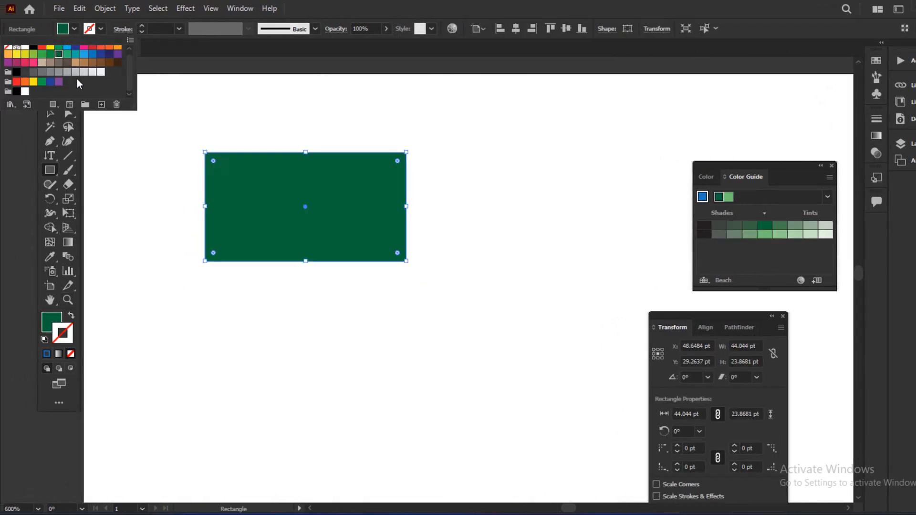
pyautogui.click(49, 113)
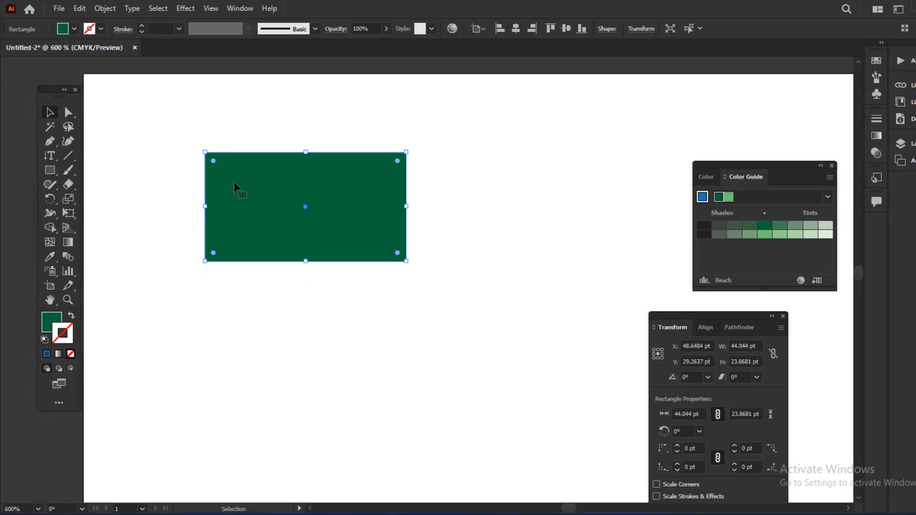
pyautogui.press('Delete')
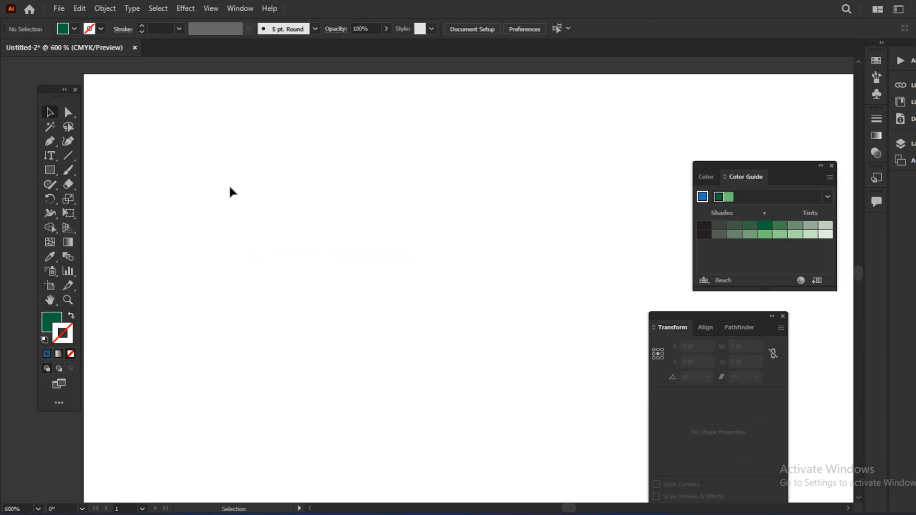
# - Draw four small green rectangles of different sizes across the artboard, and delete them all together
pyautogui.click(50, 172)
pyautogui.moveTo(235, 171); pyautogui.dragTo(260, 213)
pyautogui.moveTo(370, 195); pyautogui.dragTo(400, 240)
pyautogui.moveTo(244, 265); pyautogui.dragTo(295, 306)
pyautogui.moveTo(467, 174); pyautogui.dragTo(510, 272)
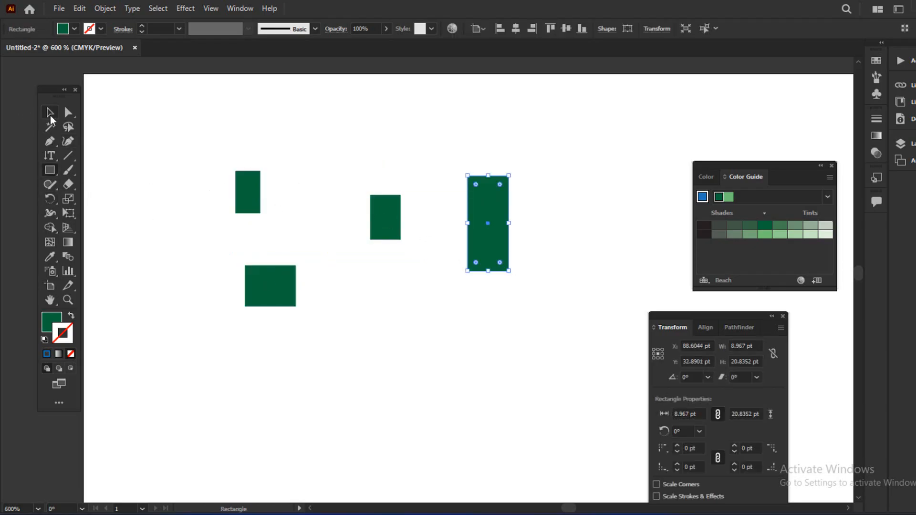
pyautogui.click(51, 115)
pyautogui.moveTo(185, 120); pyautogui.dragTo(514, 333)
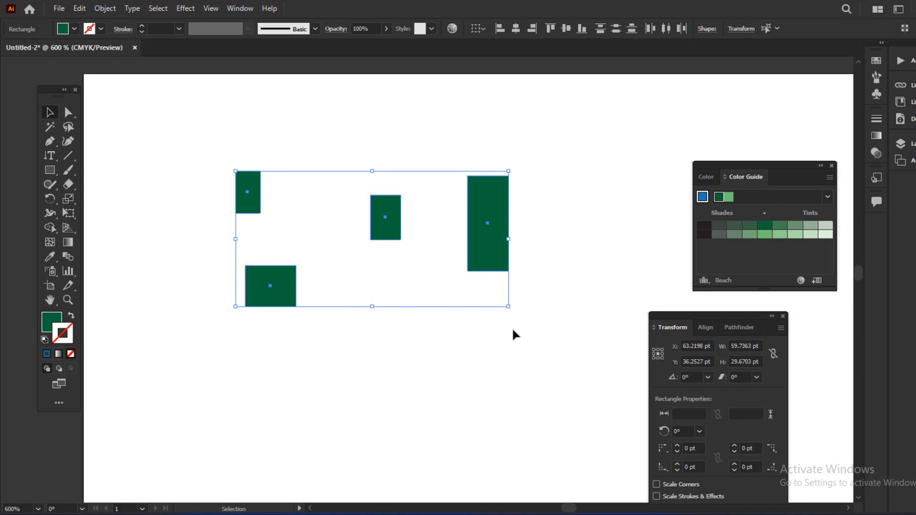
pyautogui.press('Delete')
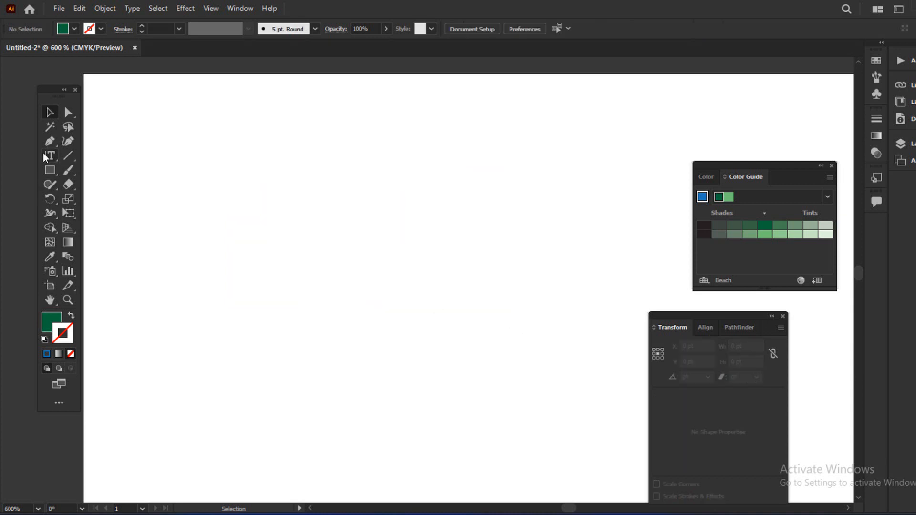
pyautogui.click(47, 155)
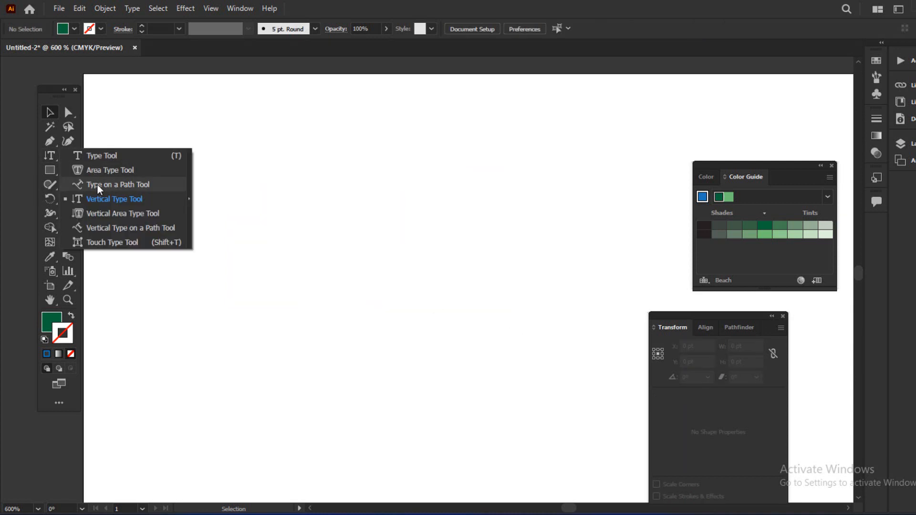
pyautogui.click(127, 189)
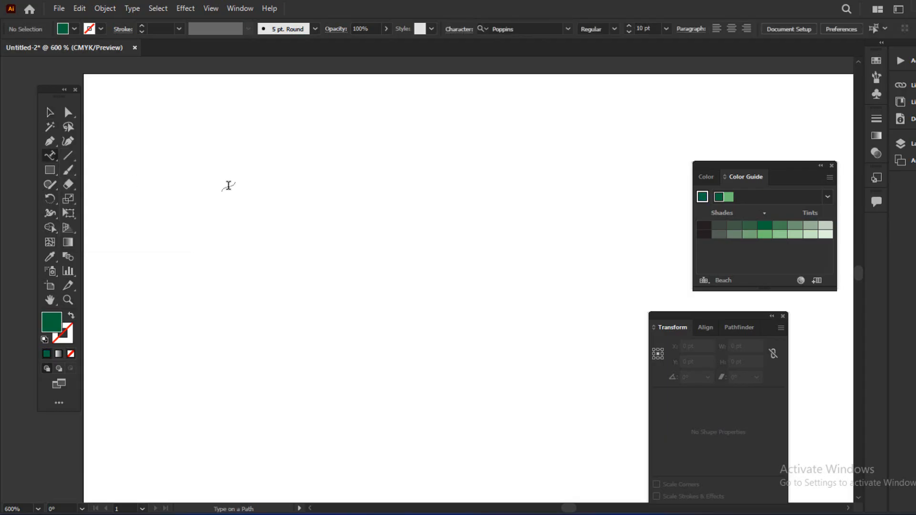
pyautogui.scroll(1, 253, 202)
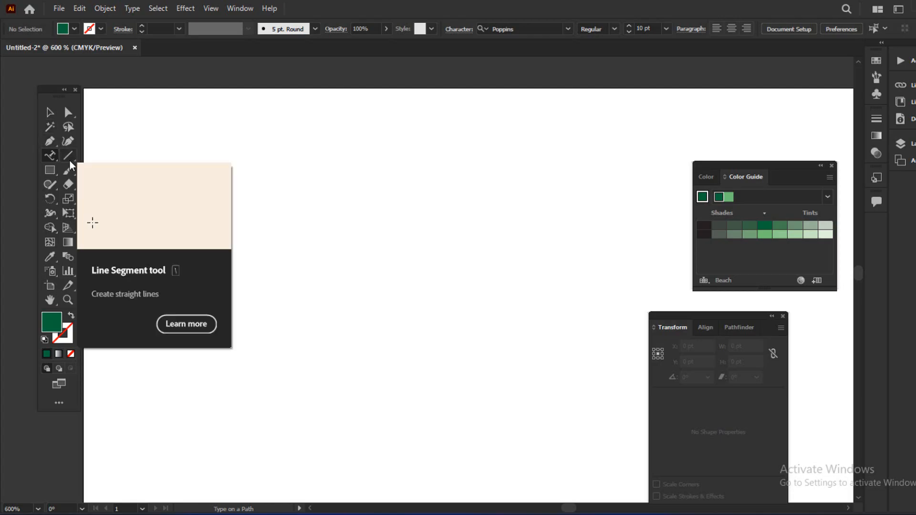
# - Draw an open wavy path about 62 pt wide and 13 pt high with the Pen tool and remove its fill
pyautogui.click(49, 141)
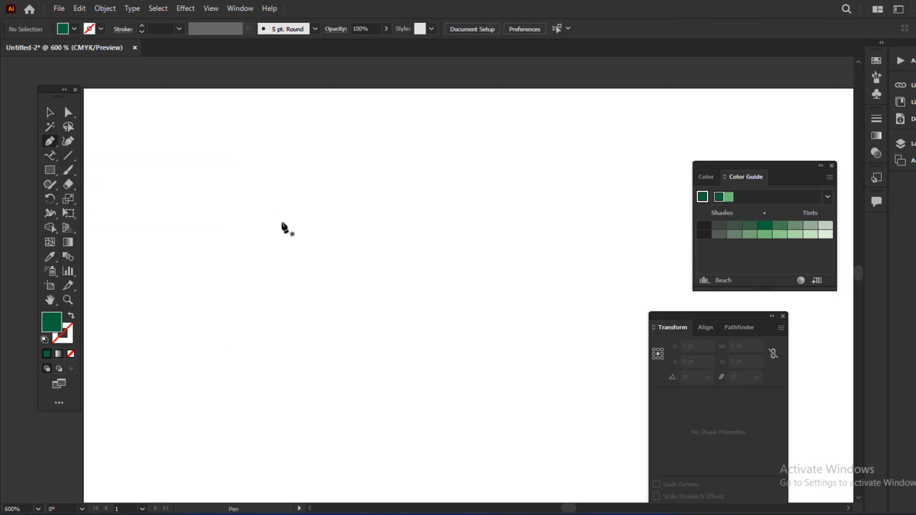
pyautogui.click(264, 242)
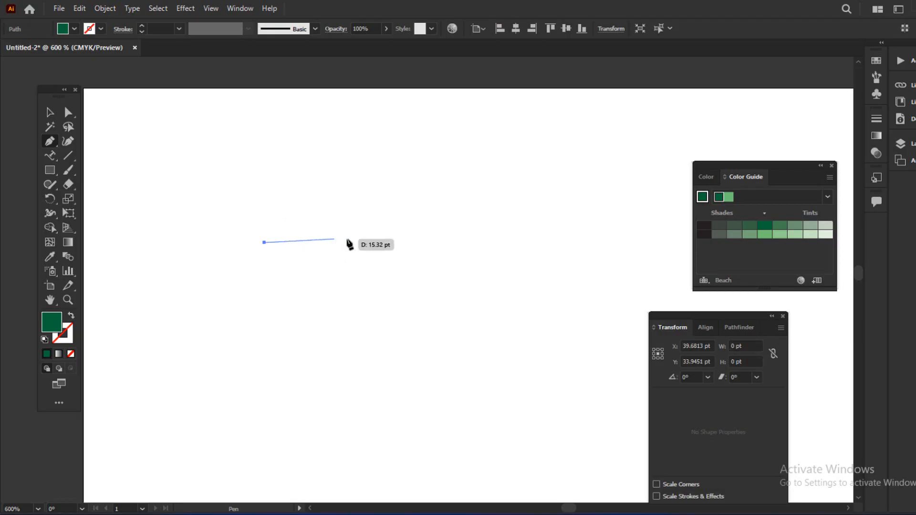
pyautogui.moveTo(359, 243); pyautogui.dragTo(401, 276)
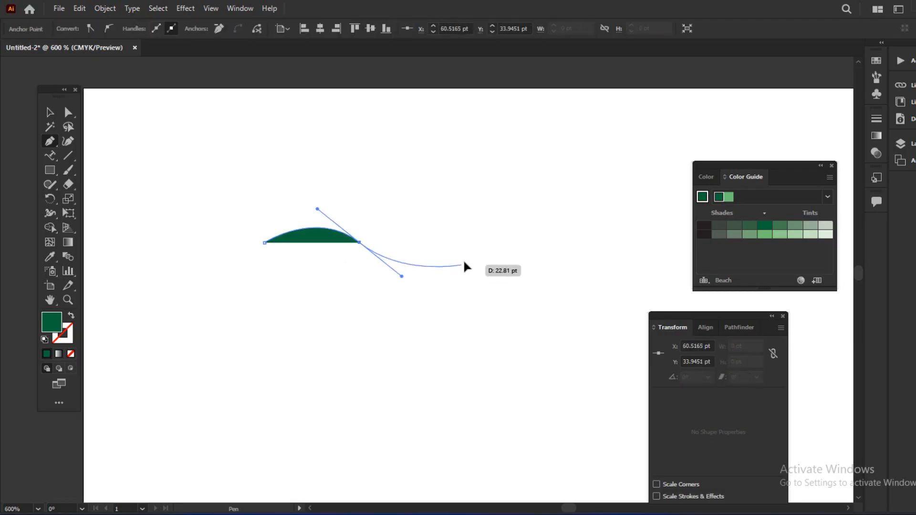
pyautogui.moveTo(460, 264); pyautogui.dragTo(487, 235)
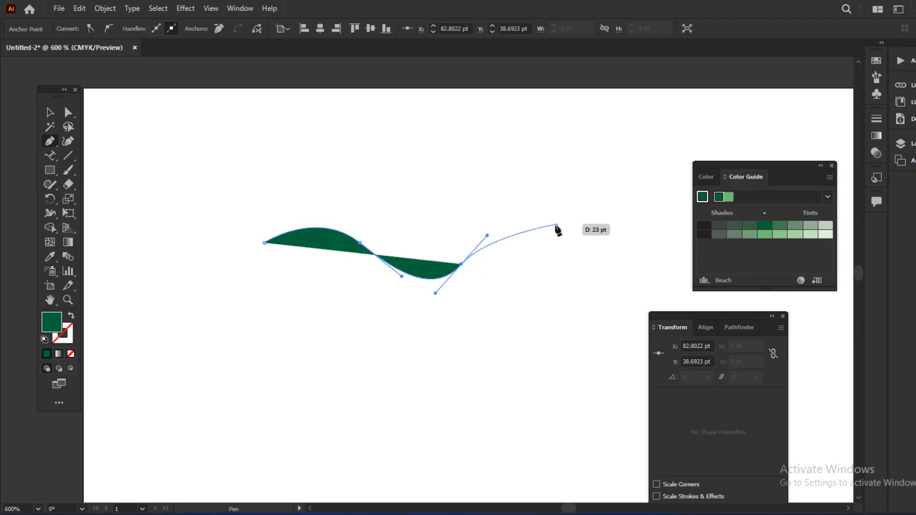
pyautogui.moveTo(548, 227); pyautogui.dragTo(590, 250)
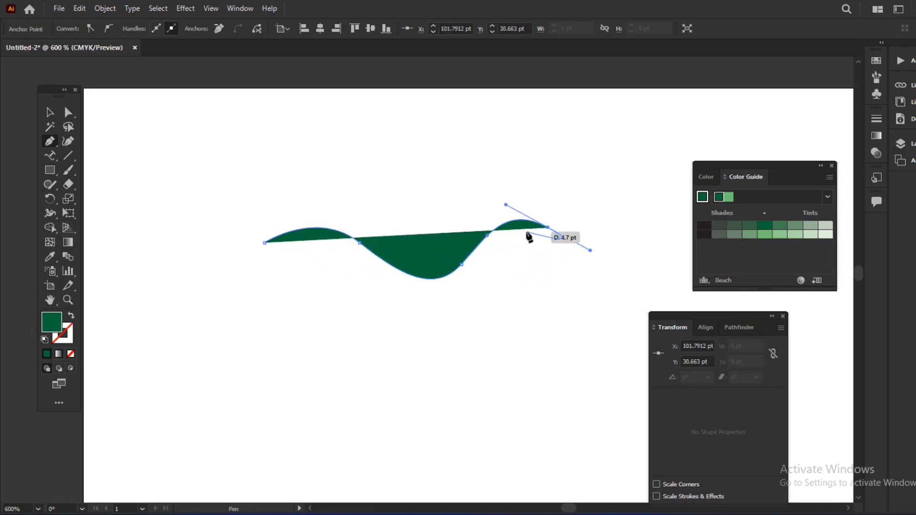
pyautogui.click(71, 354)
pyautogui.press('v')
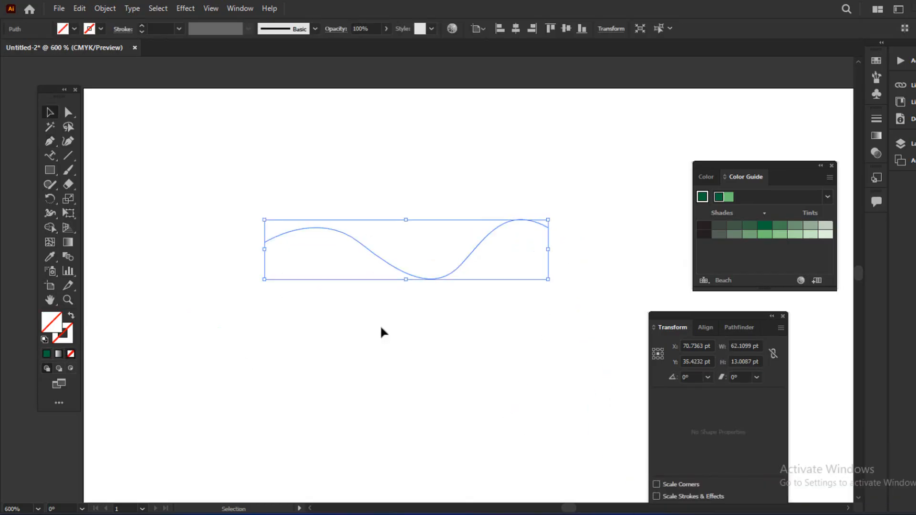
# - Give the wavy path a black stroke with a weight of 0.5 pt
pyautogui.click(219, 232)
pyautogui.moveTo(259, 192); pyautogui.dragTo(562, 290)
pyautogui.click(69, 342)
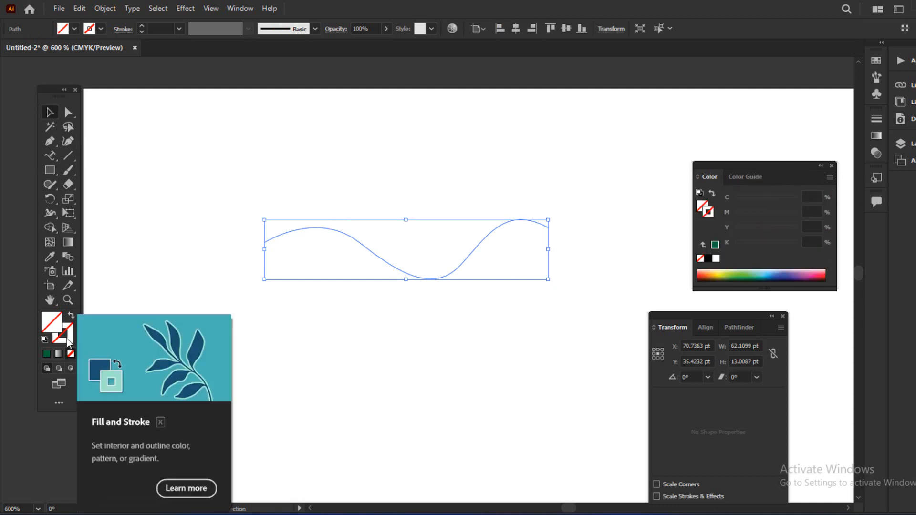
pyautogui.click(101, 28)
pyautogui.click(33, 49)
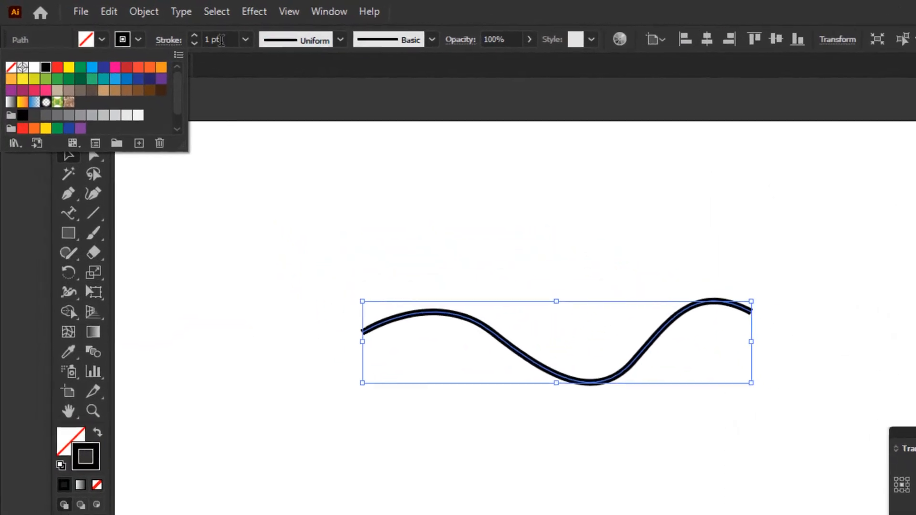
pyautogui.click(195, 44)
pyautogui.click(195, 44)
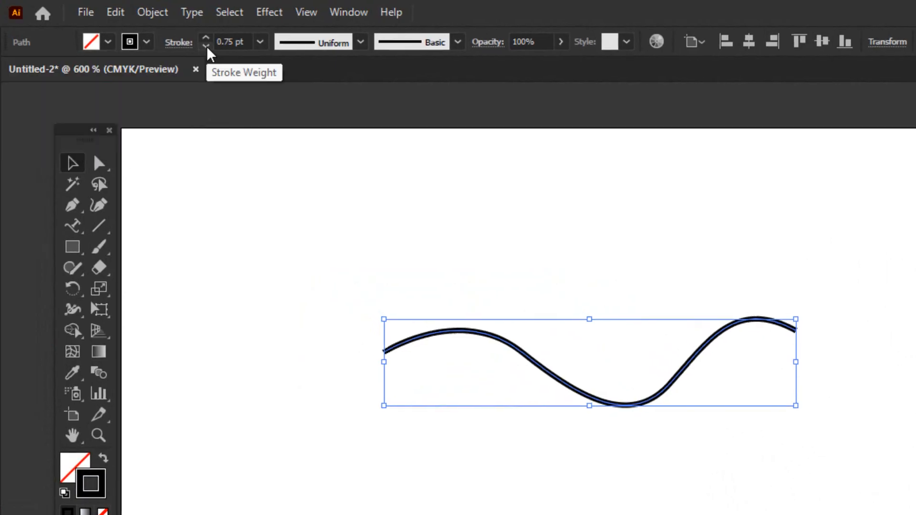
pyautogui.click(206, 48)
# - Place placeholder text along the wavy path with the Type on a Path tool and set its font size to 8 pt
pyautogui.moveTo(313, 256); pyautogui.dragTo(763, 415)
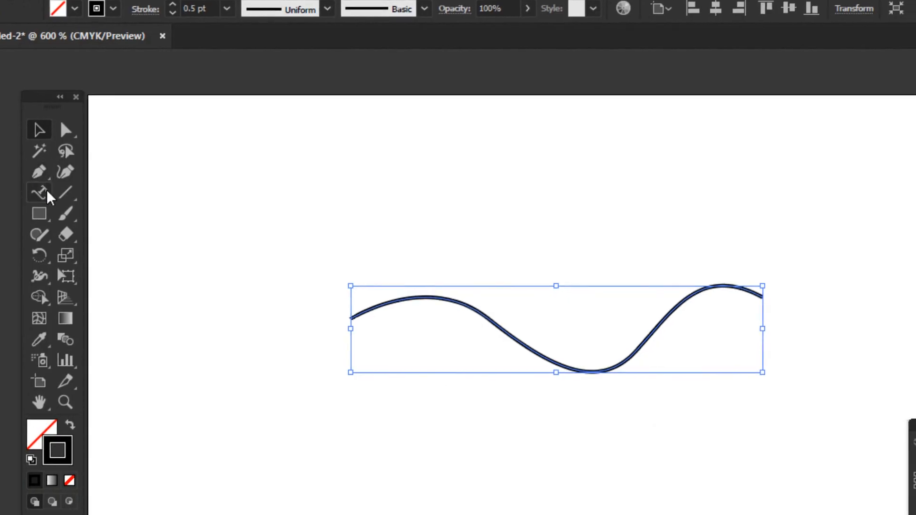
pyautogui.click(47, 191)
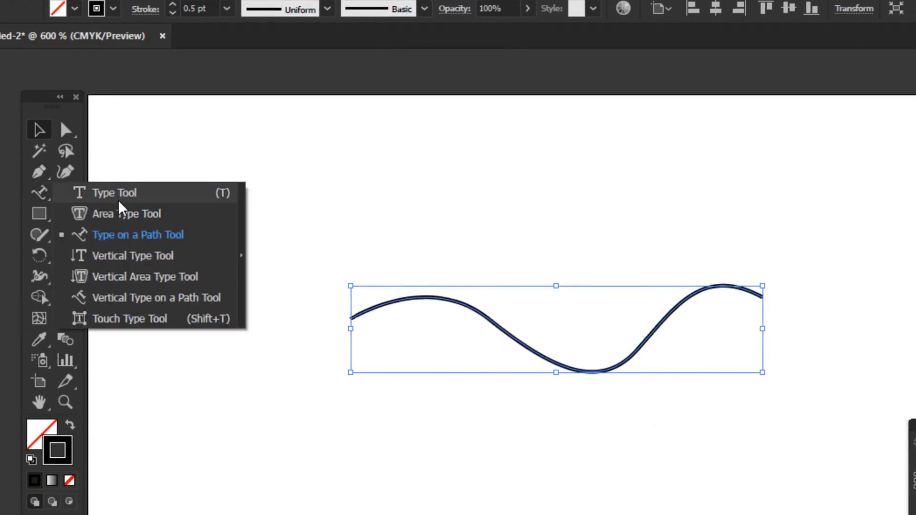
pyautogui.click(122, 235)
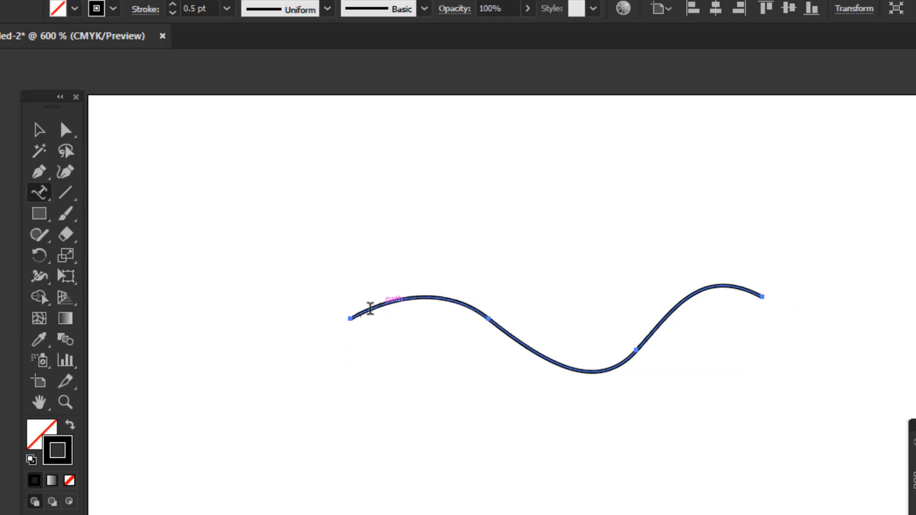
pyautogui.click(38, 191)
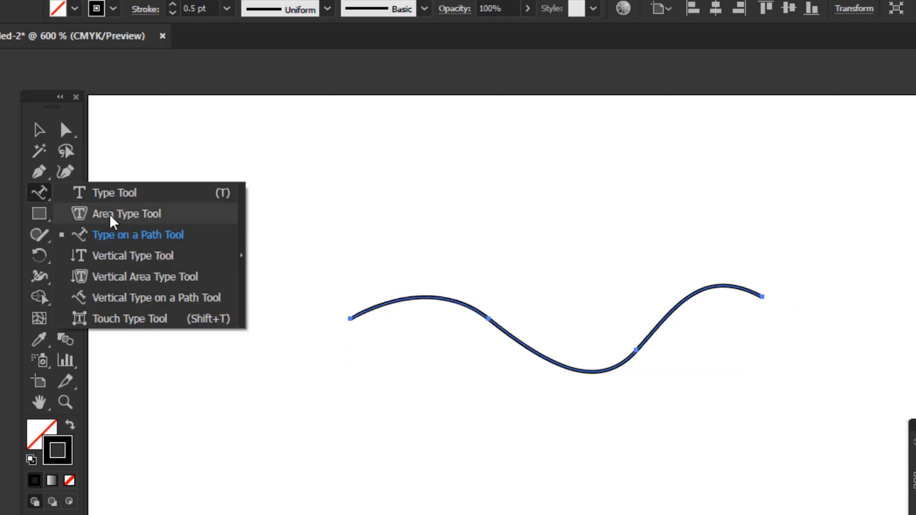
pyautogui.click(127, 235)
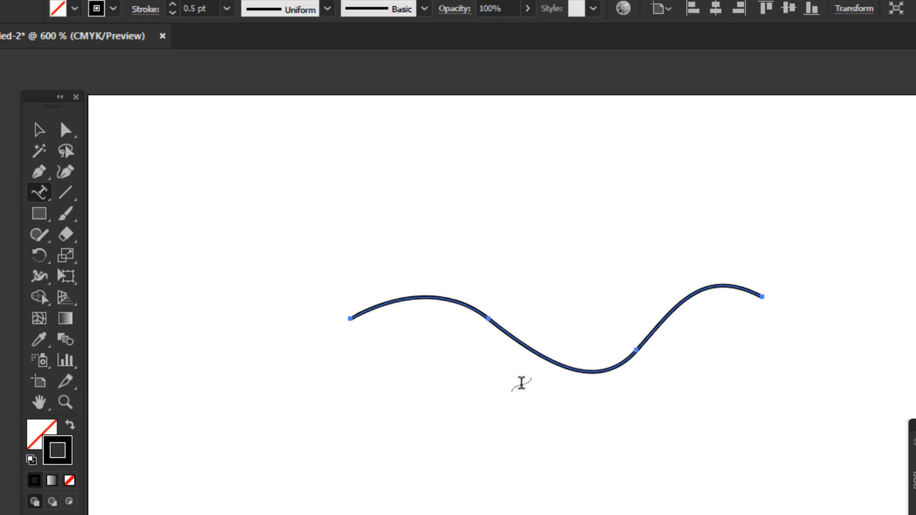
pyautogui.hotkey('ctrl', '+')
pyautogui.hotkey('ctrl', '+')
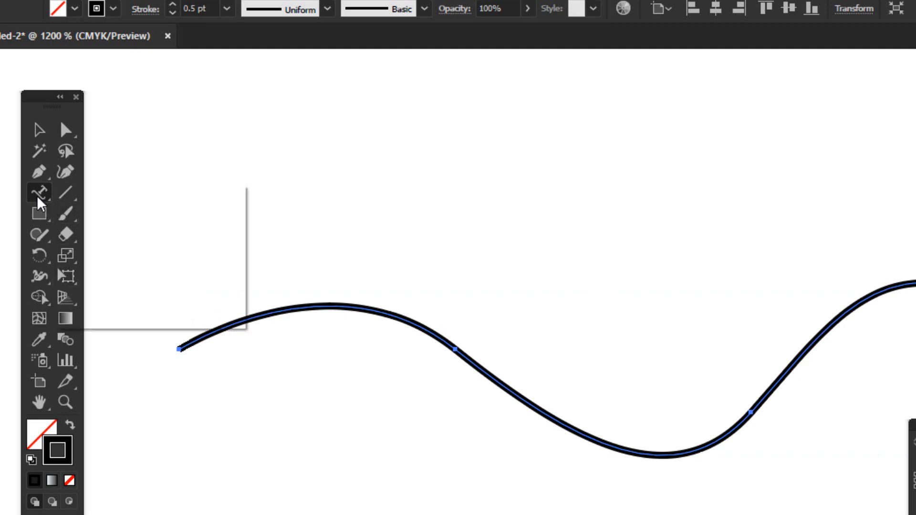
pyautogui.moveTo(38, 200); pyautogui.dragTo(99, 248)
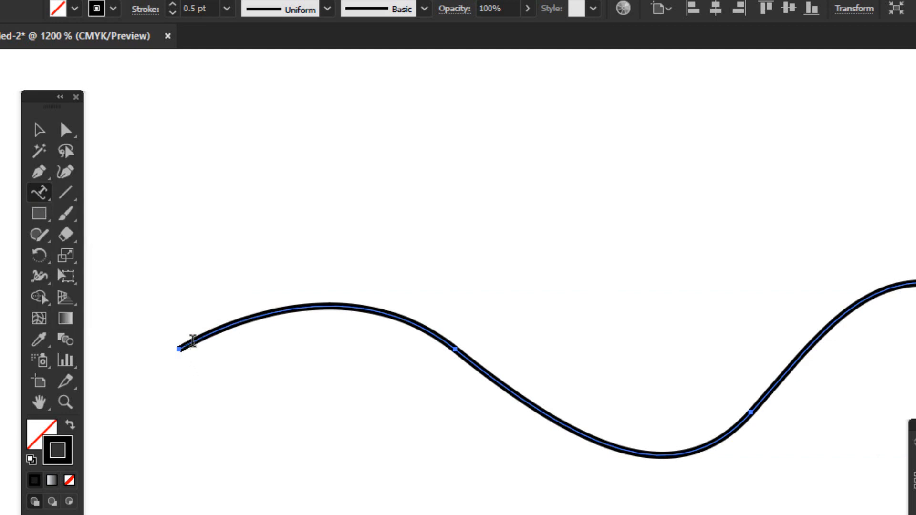
pyautogui.click(192, 340)
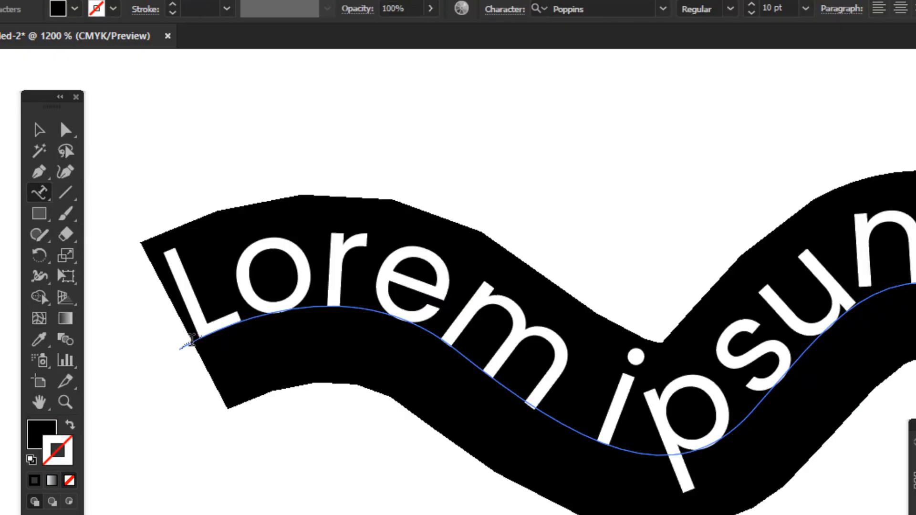
pyautogui.click(750, 13)
pyautogui.click(750, 13)
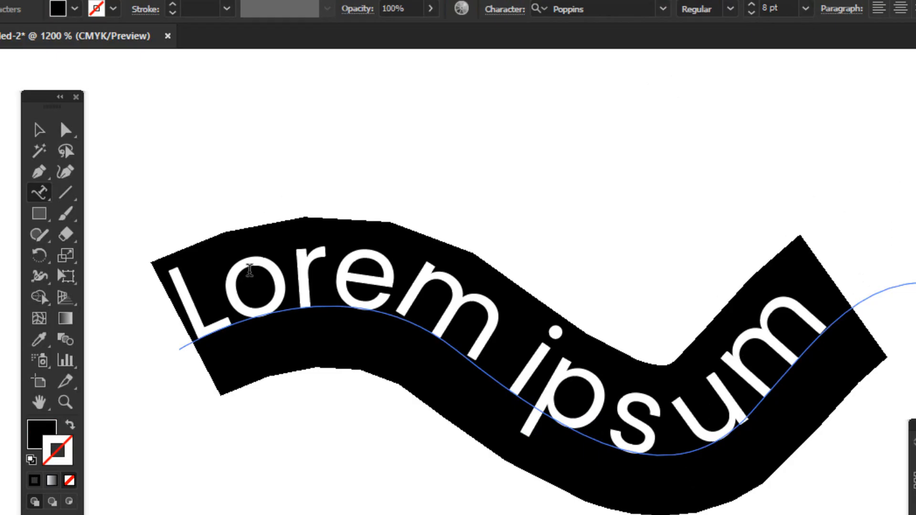
# - Replace the placeholder text on the path with "How to earn from"
pyautogui.write('How to earn')
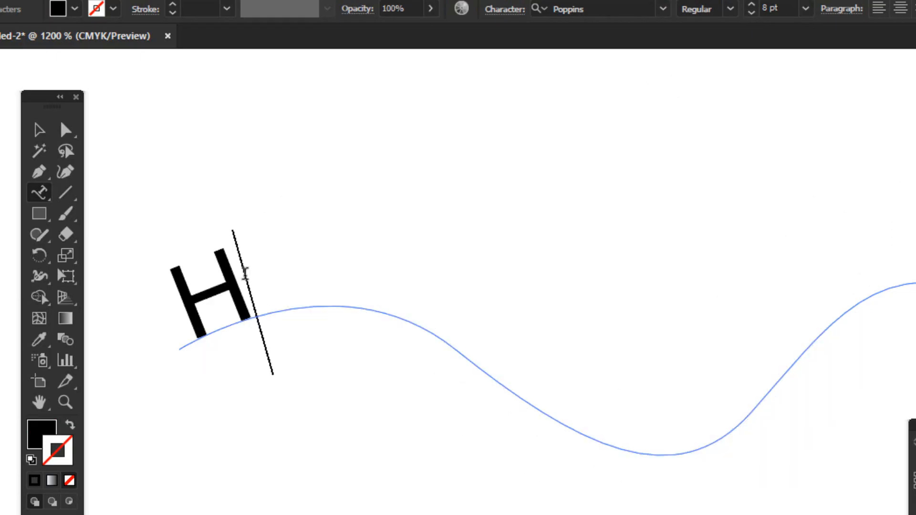
pyautogui.press('BackSpace')
pyautogui.press('BackSpace')
pyautogui.press('BackSpace')
pyautogui.press('BackSpace')
pyautogui.press('BackSpace')
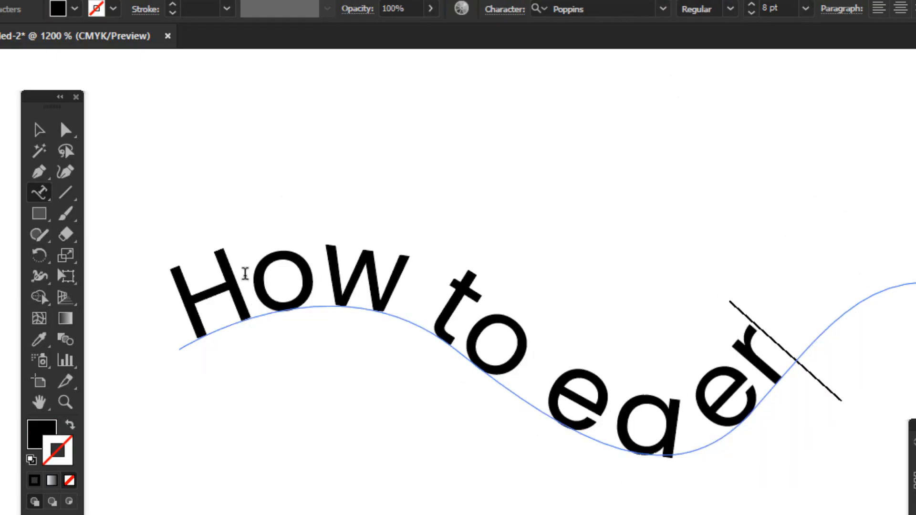
pyautogui.write('earn fro')
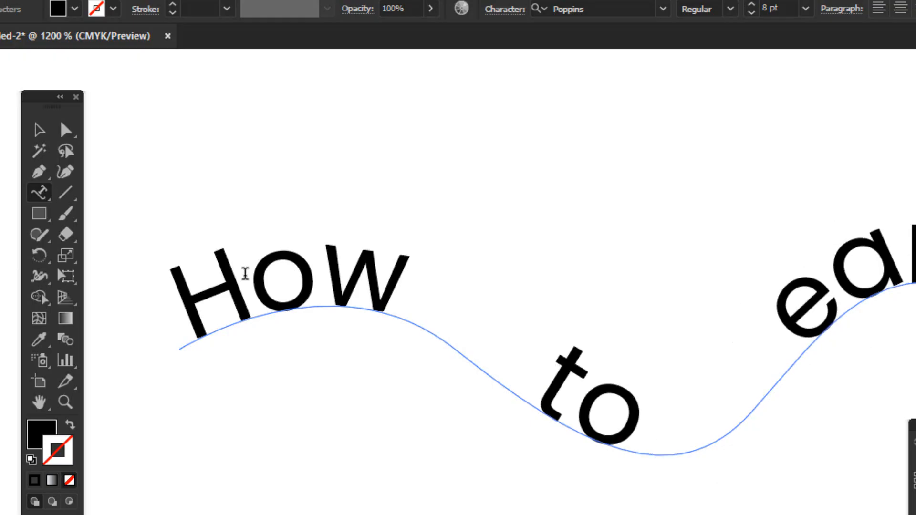
# - Set the font size of all the text on the path to 7 pt
pyautogui.hotkey('ctrl', '-')
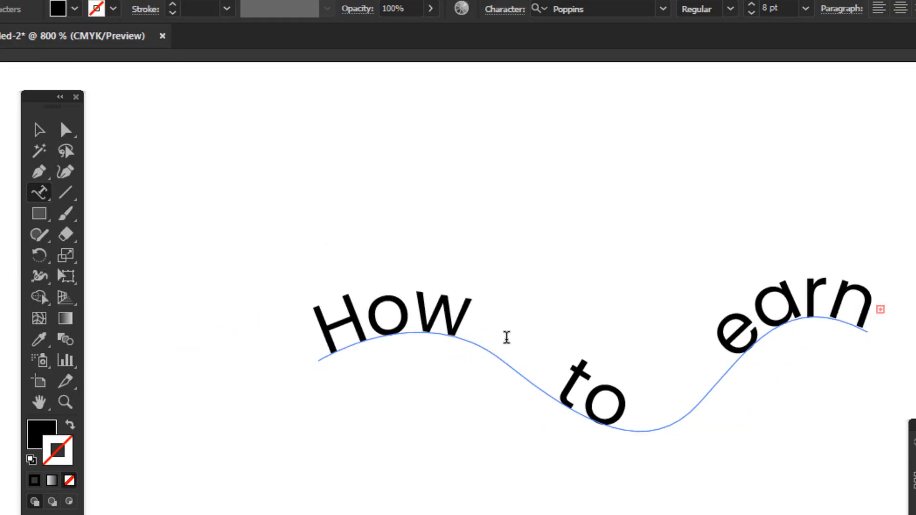
pyautogui.hotkey('ctrl', 'a')
pyautogui.click(751, 12)
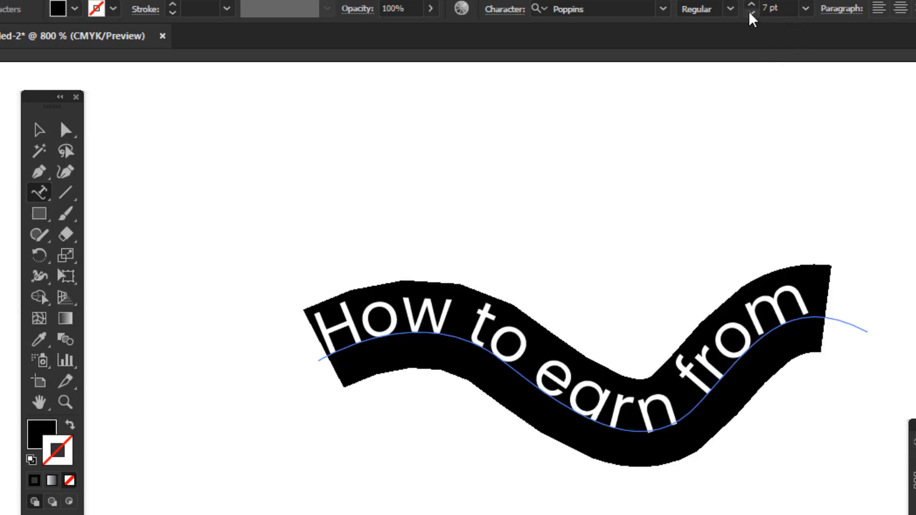
# - Move the wavy path text "How to earn from" up and to the left, and deselect it
pyautogui.click(751, 12)
pyautogui.click(752, 5)
pyautogui.click(39, 135)
pyautogui.click(451, 242)
pyautogui.moveTo(531, 318); pyautogui.dragTo(425, 188)
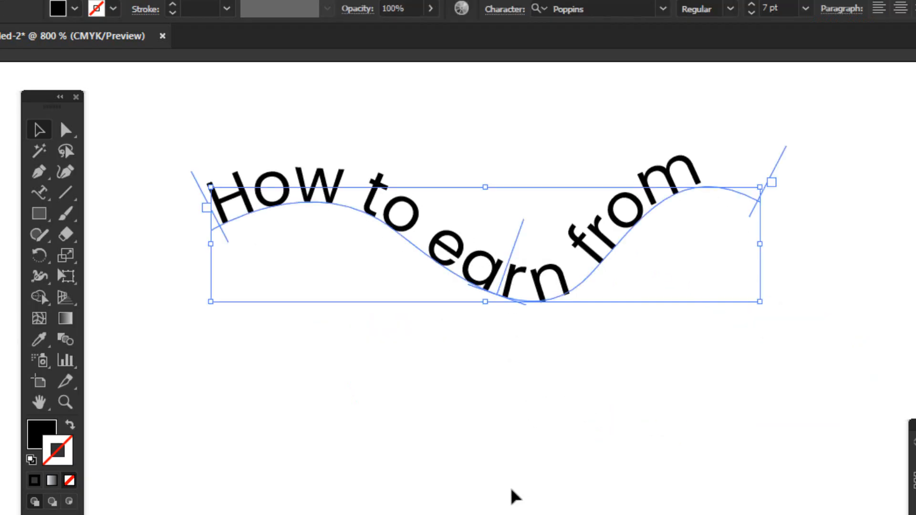
pyautogui.click(513, 489)
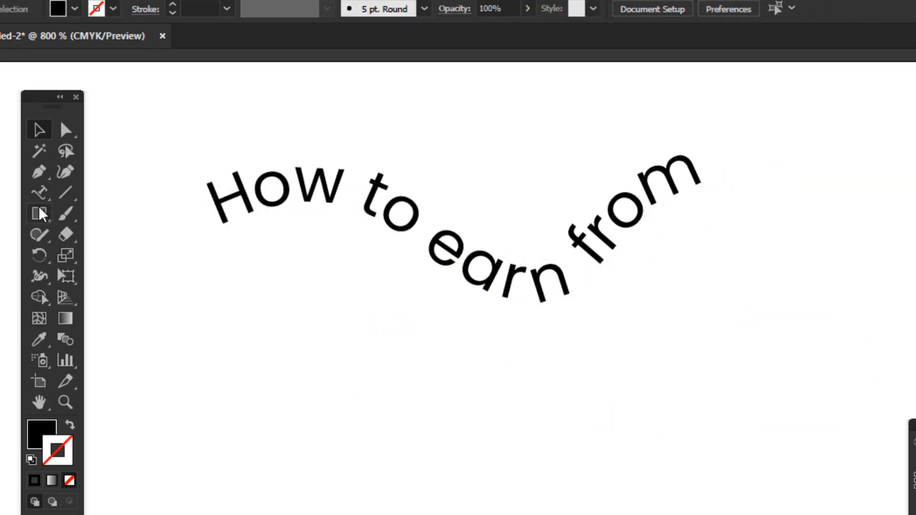
# - Draw a circle about 22 pt in diameter below the wavy text, with no fill and a 0.25 pt black stroke
pyautogui.moveTo(40, 213); pyautogui.dragTo(91, 256)
pyautogui.scroll(-3, 281, 461)
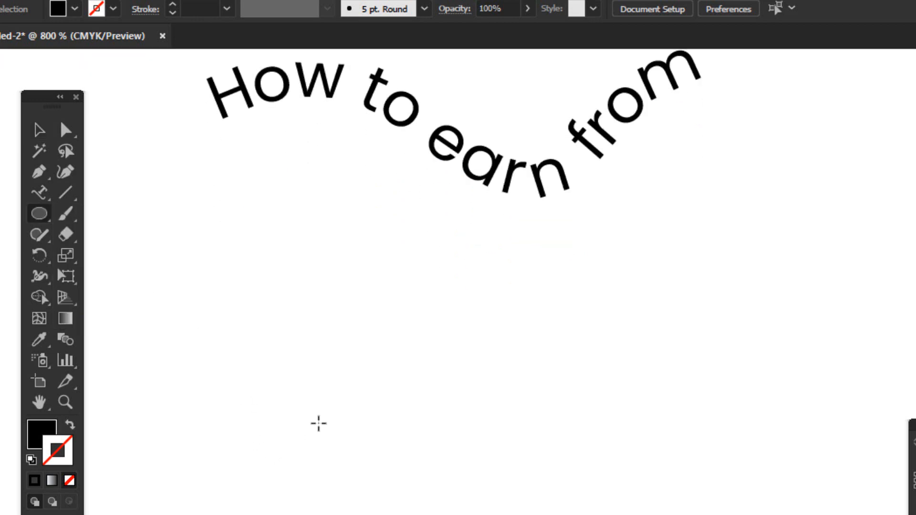
pyautogui.moveTo(365, 372); pyautogui.dragTo(465, 462)
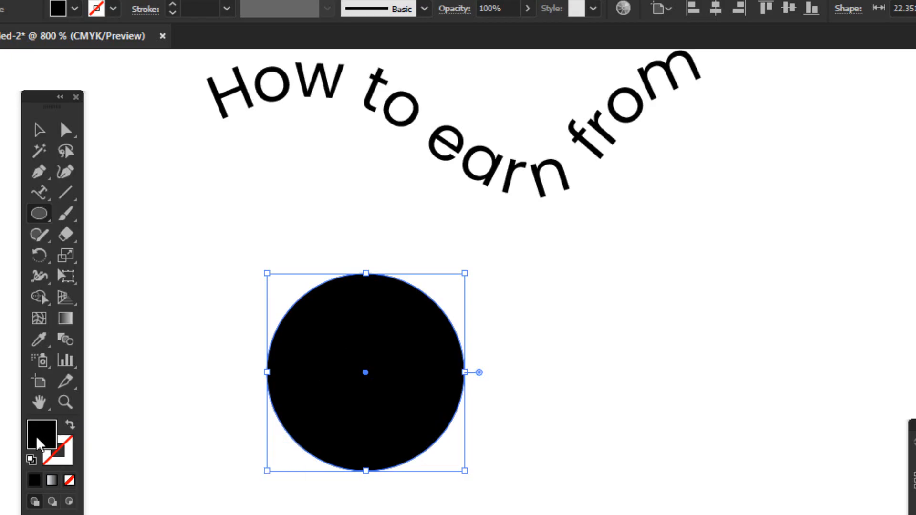
pyautogui.click(69, 481)
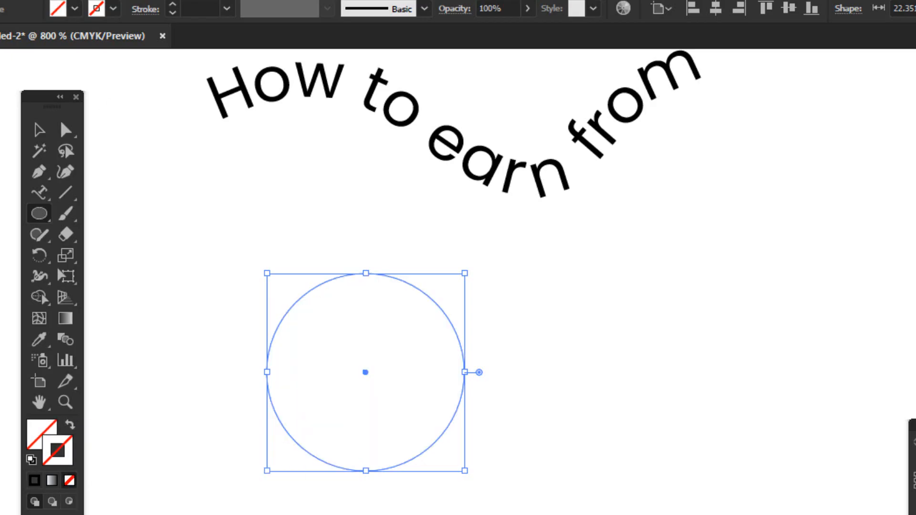
pyautogui.click(173, 4)
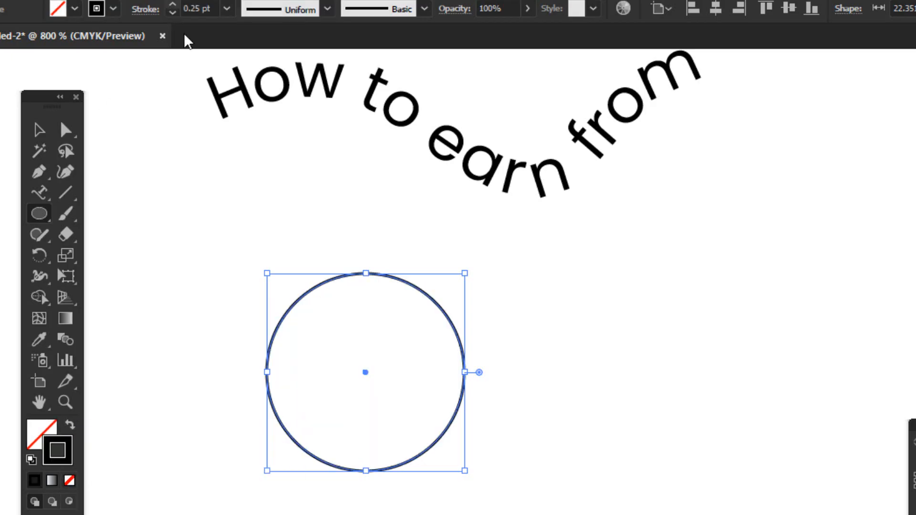
pyautogui.click(35, 131)
pyautogui.click(309, 296)
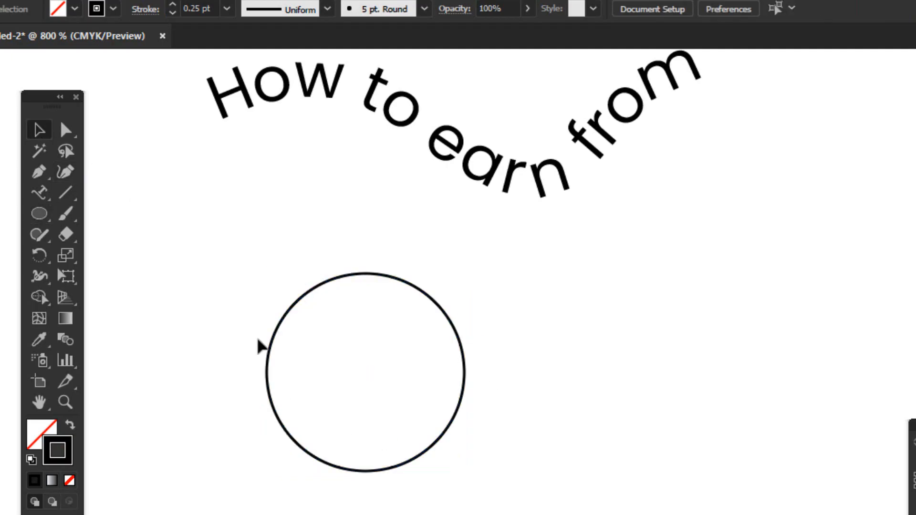
# - Place placeholder text around the circle's outline with the Type on a Path tool, starting on its upper-left arc
pyautogui.click(39, 193)
pyautogui.click(102, 234)
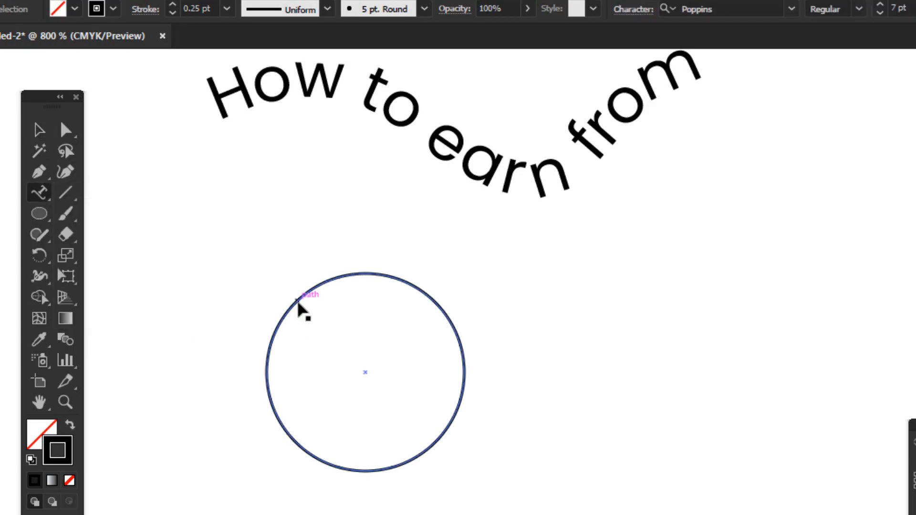
pyautogui.hotkey('ctrl', '+')
pyautogui.hotkey('ctrl', '+')
pyautogui.moveTo(277, 327); pyautogui.dragTo(742, 328)
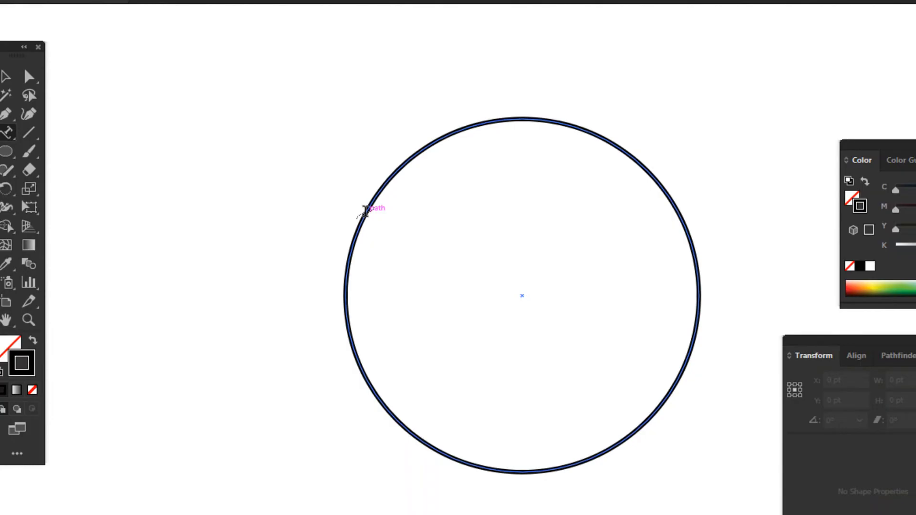
pyautogui.click(366, 210)
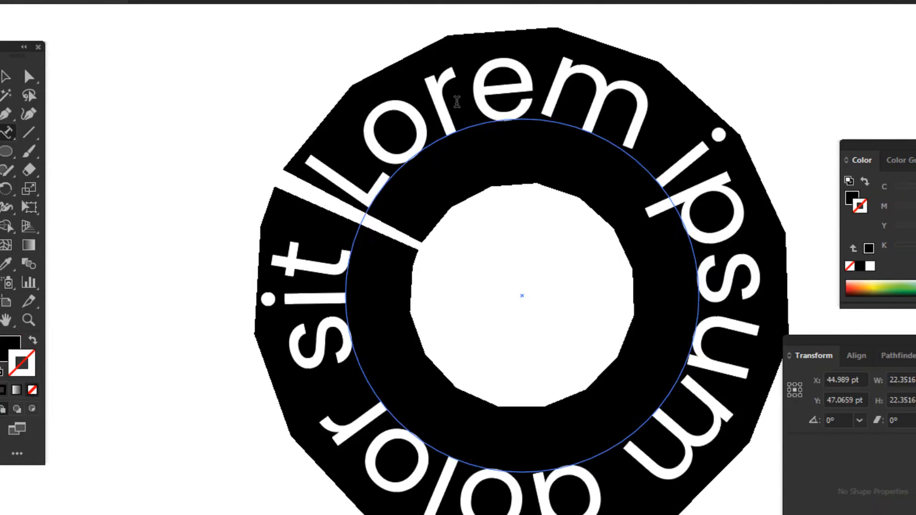
# - Replace the circle's placeholder text with "MADE IN USA"
pyautogui.write('Mae')
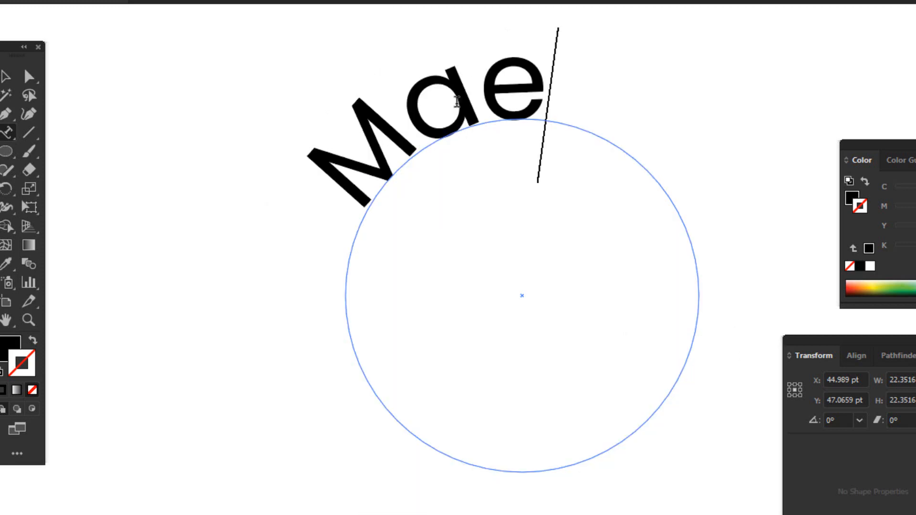
pyautogui.press('BackSpace')
pyautogui.press('BackSpace')
pyautogui.press('BackSpace')
pyautogui.write('A')
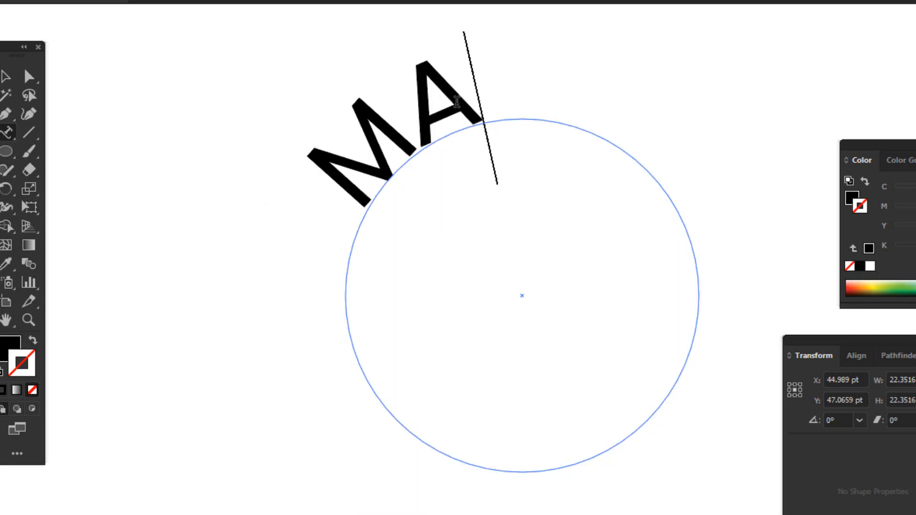
pyautogui.write('DE IN USA')
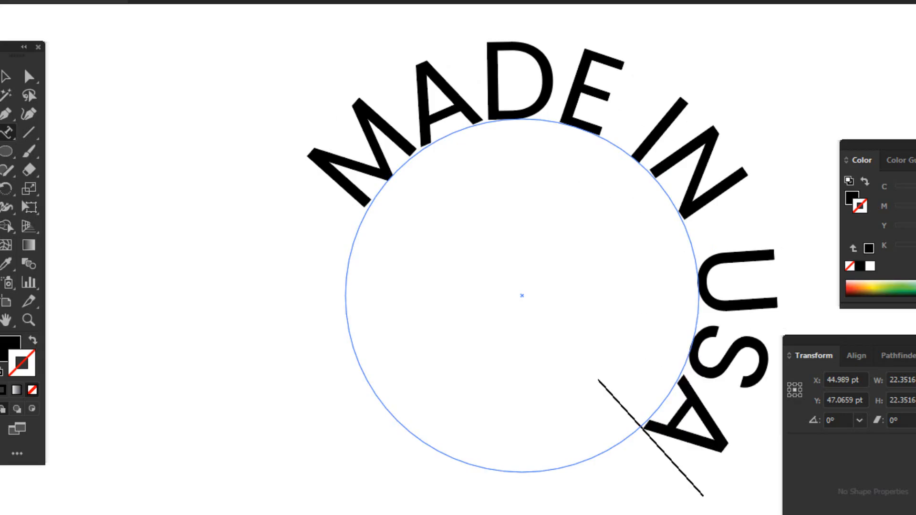
pyautogui.press('Escape')
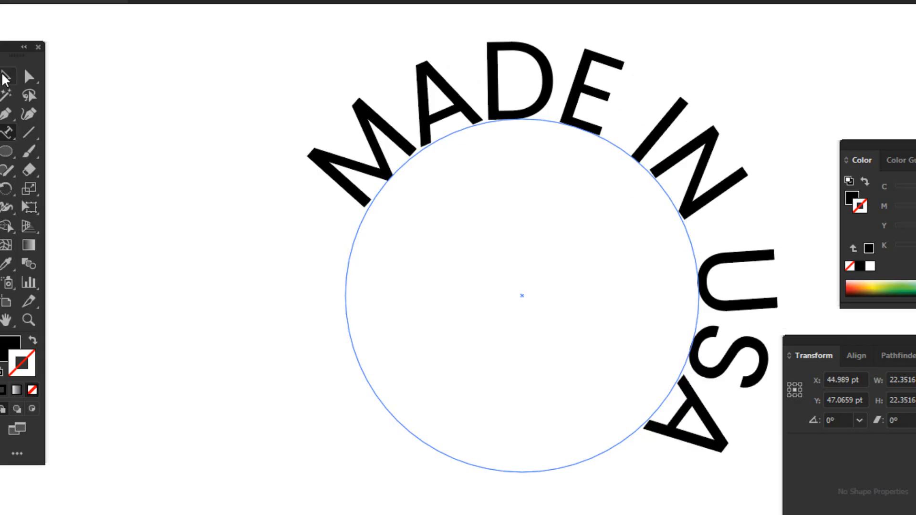
# - Reduce the circular text to 5 pt and rotate it so the words arch evenly over the top of the circle
pyautogui.moveTo(340, 113); pyautogui.dragTo(253, 284)
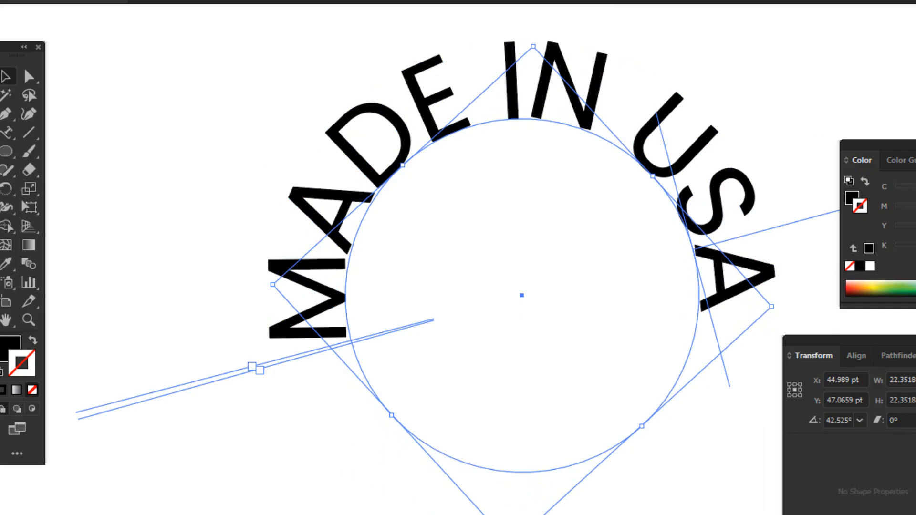
pyautogui.hotkey('ctrl', 'shift', ',')
pyautogui.hotkey('ctrl', 'shift', ',')
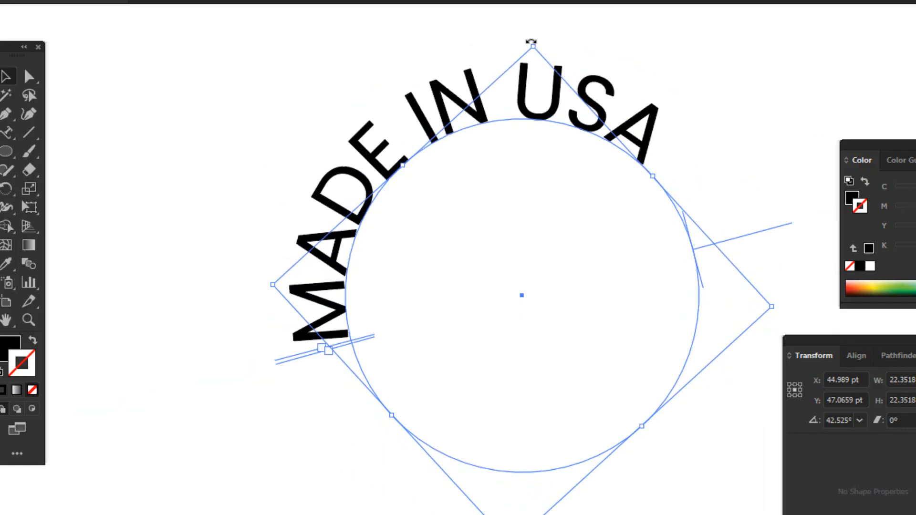
pyautogui.moveTo(531, 42); pyautogui.dragTo(650, 87)
pyautogui.click(726, 113)
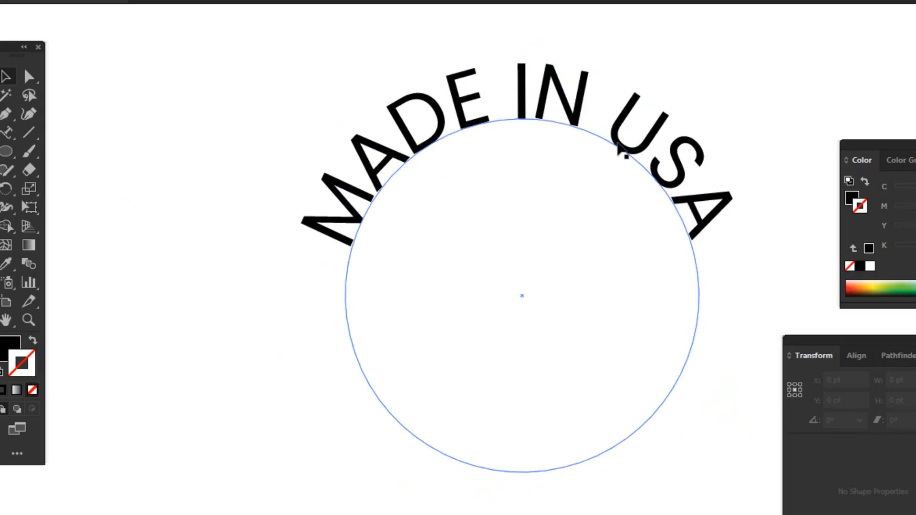
# - Shift the circular "MADE IN USA" text about 8 pt to the left
pyautogui.moveTo(292, 49); pyautogui.dragTo(522, 226)
pyautogui.click(7, 132)
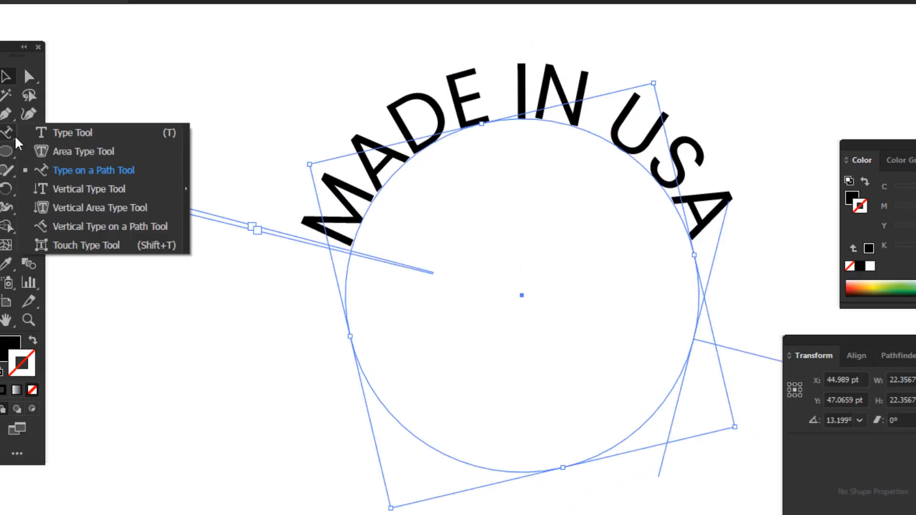
pyautogui.click(76, 172)
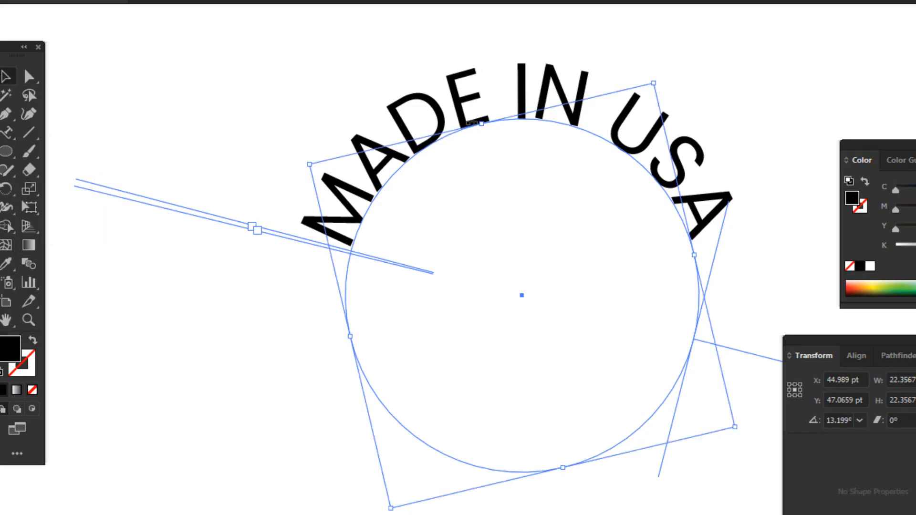
pyautogui.moveTo(460, 106); pyautogui.dragTo(330, 114)
pyautogui.hotkey('ctrl', '-')
pyautogui.hotkey('ctrl', '-')
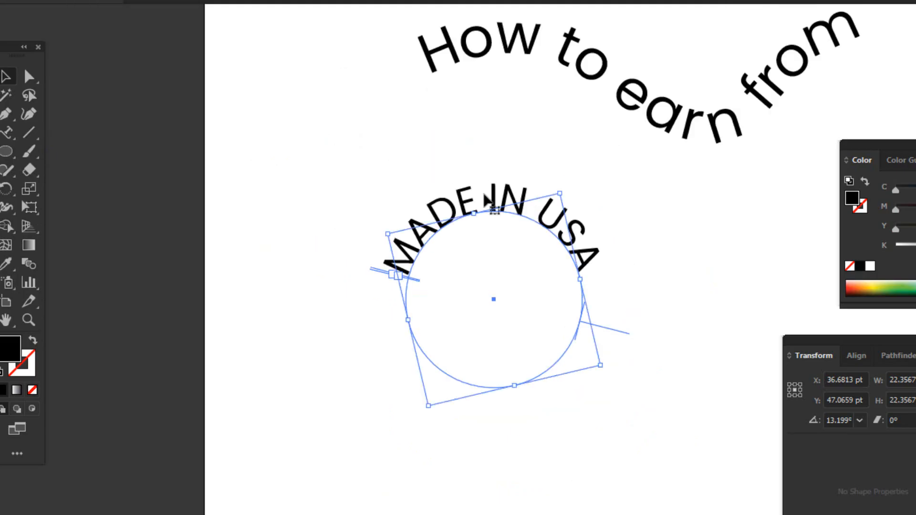
# - Clear the wavy text and the circular text from the artboard
pyautogui.hotkey('ctrl', 'z')
pyautogui.hotkey('ctrl', 'z')
pyautogui.hotkey('ctrl', 'z')
pyautogui.hotkey('ctrl', 'z')
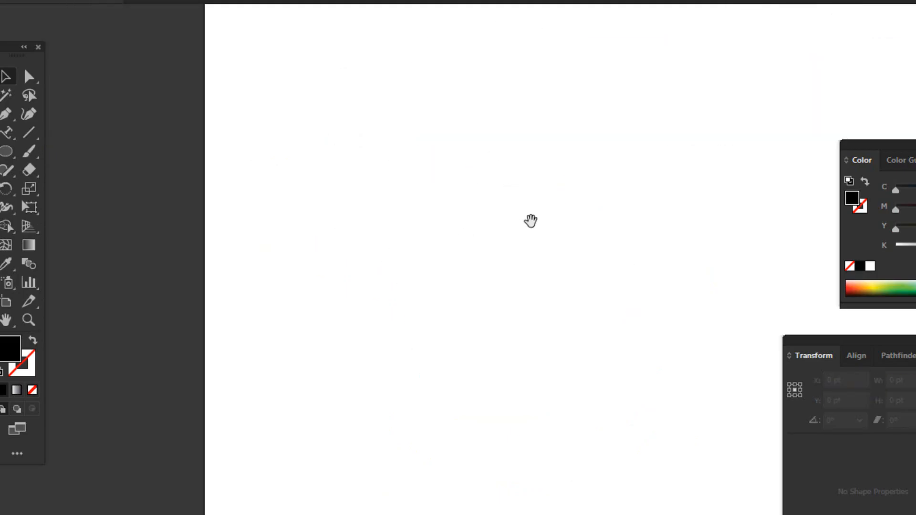
# - Place placeholder text with the Vertical Type tool and shift it about 9 pt right and 4 pt up
pyautogui.moveTo(531, 221); pyautogui.dragTo(401, 177)
pyautogui.click(10, 136)
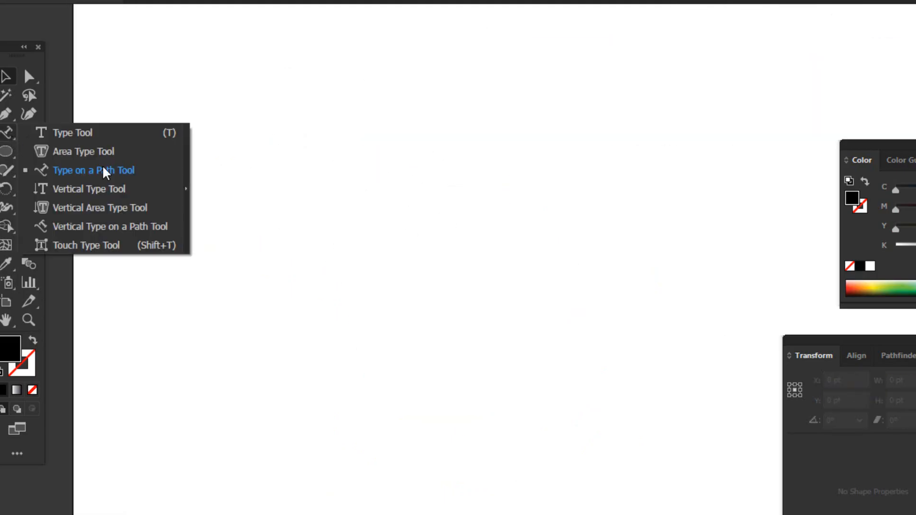
pyautogui.click(91, 195)
pyautogui.click(208, 115)
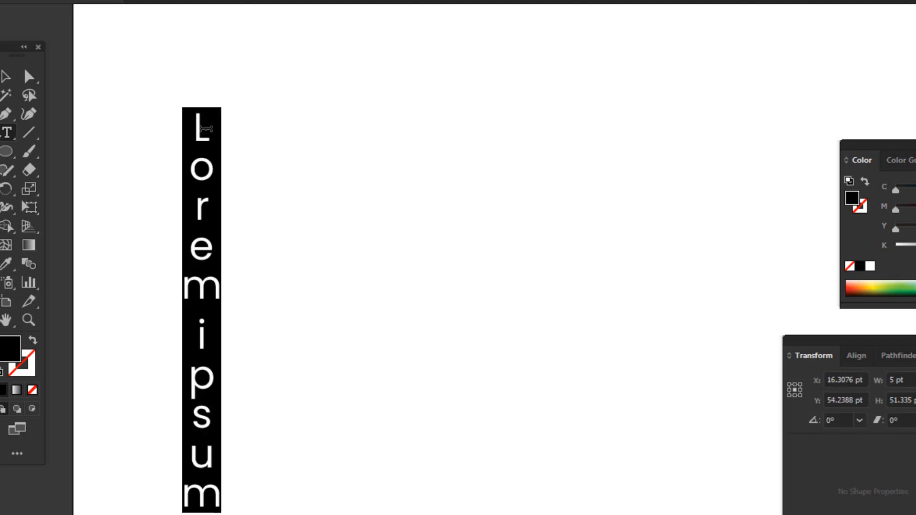
pyautogui.press('Escape')
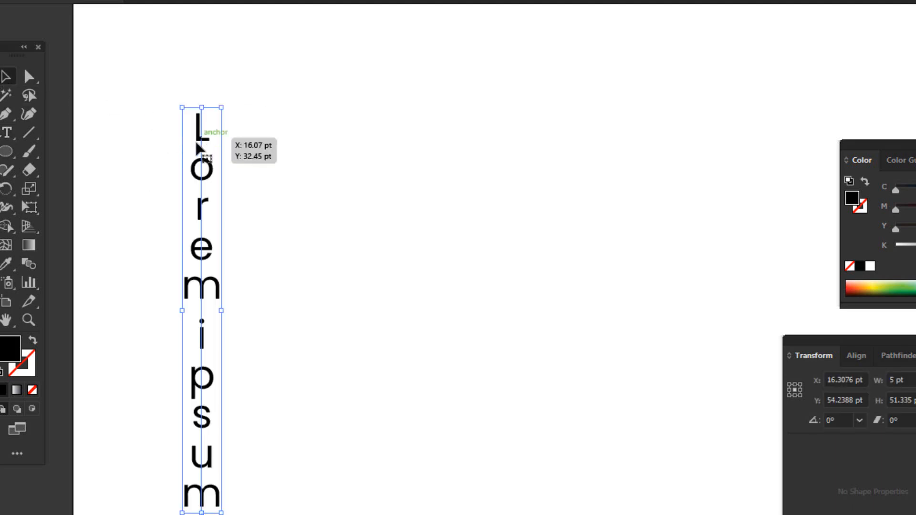
pyautogui.moveTo(196, 144); pyautogui.dragTo(264, 110)
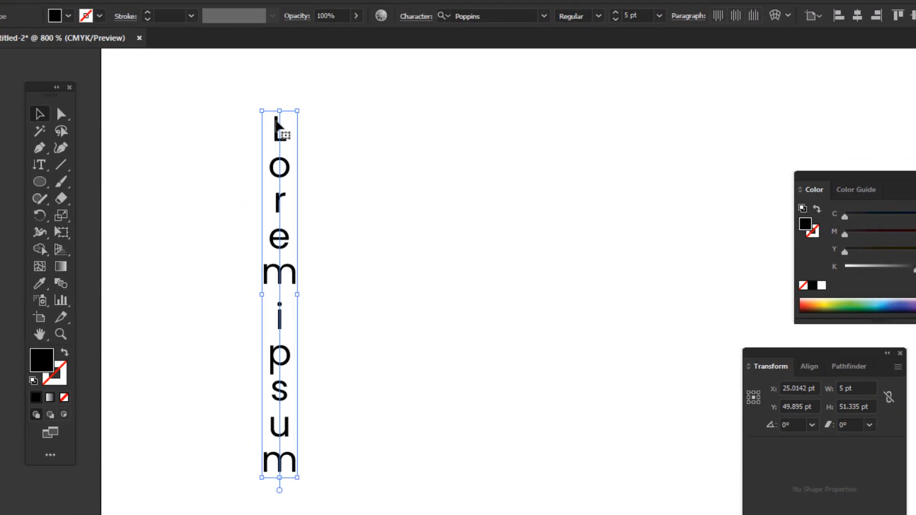
# - Replace the vertical placeholder text with "gRAPHIC"
pyautogui.hotkey('shift', 't')
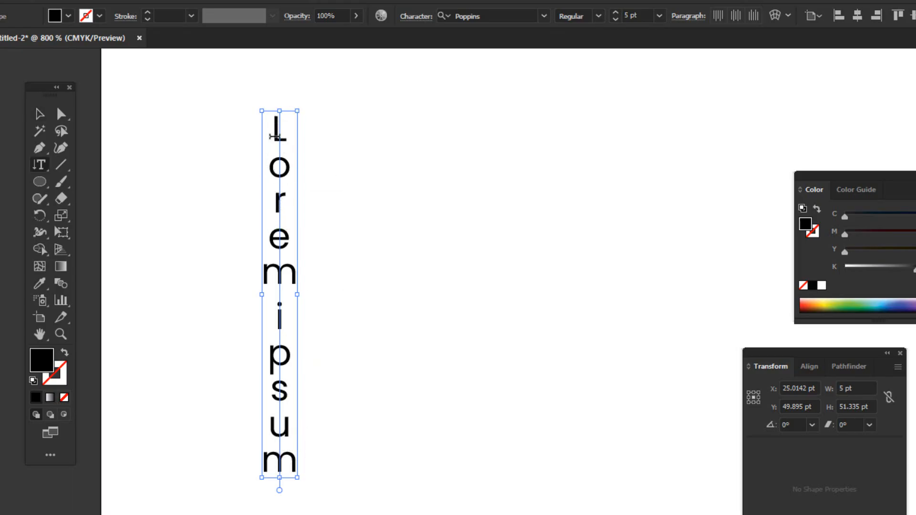
pyautogui.click(275, 137)
pyautogui.hotkey('ctrl', 'a')
pyautogui.write('g')
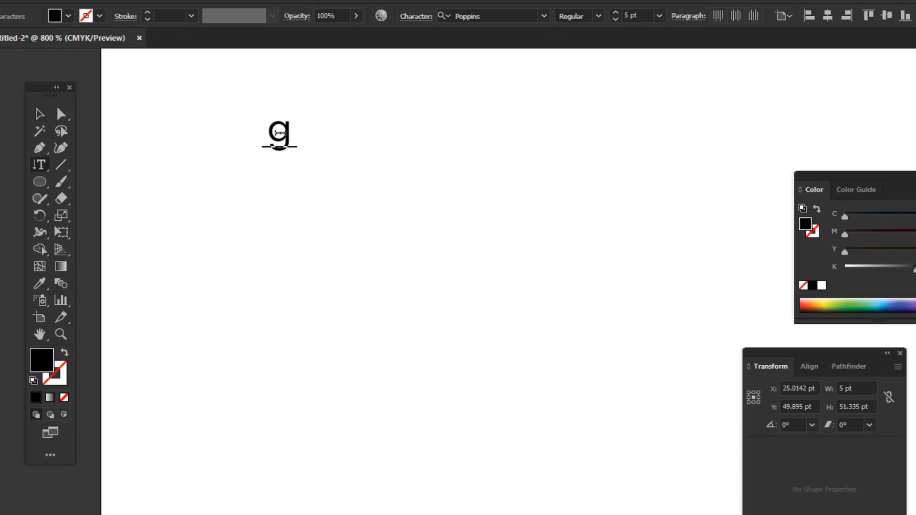
pyautogui.write('RAPHIC')
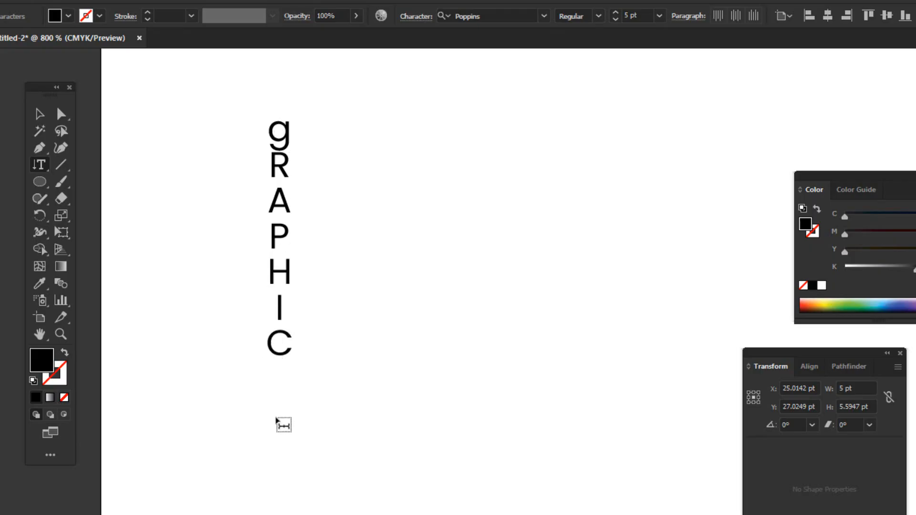
# - Delete the vertical "gRAPHIC" text from the artboard
pyautogui.click(39, 164)
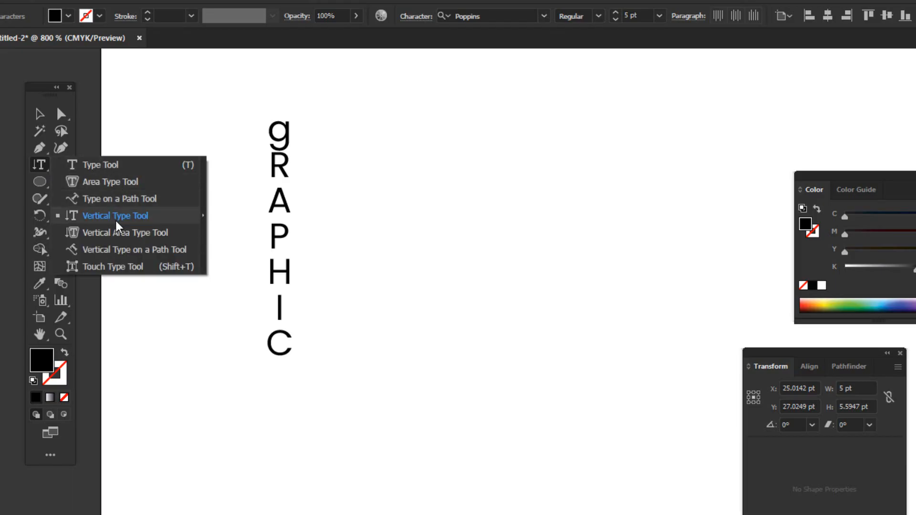
pyautogui.press('Escape')
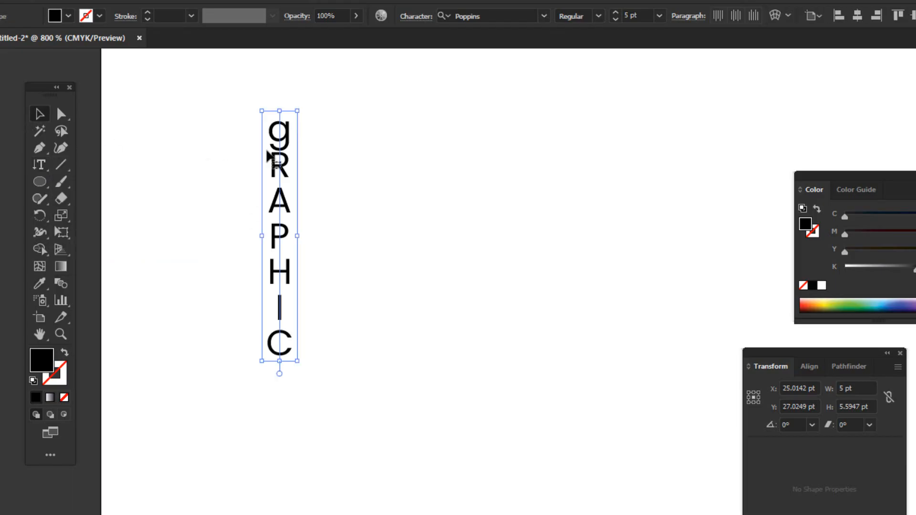
pyautogui.press('Delete')
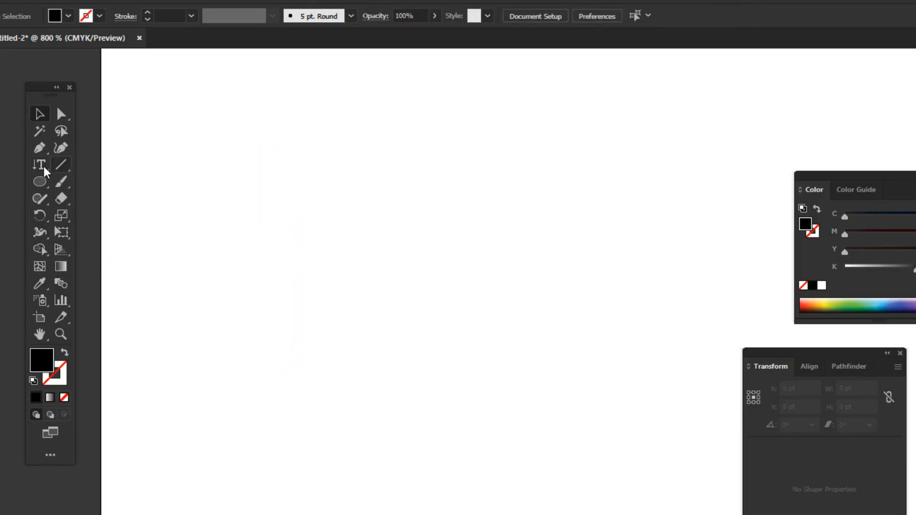
pyautogui.click(41, 166)
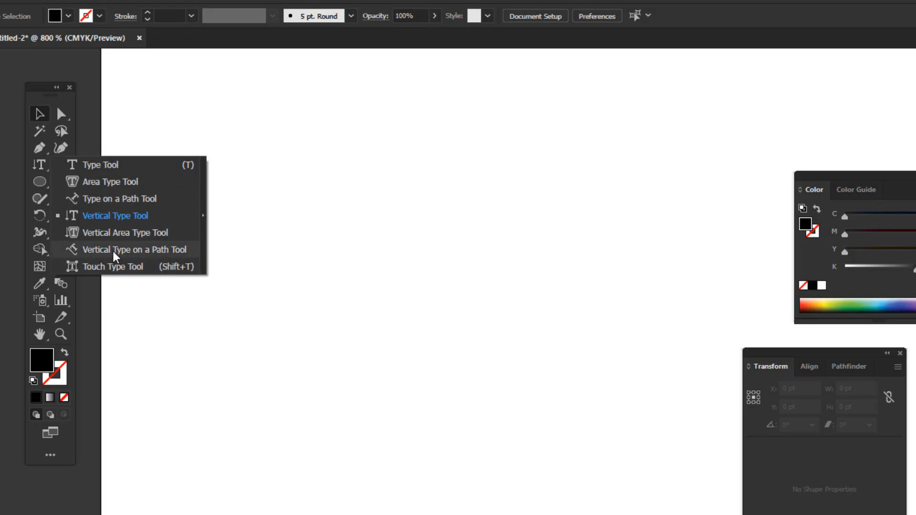
pyautogui.click(36, 150)
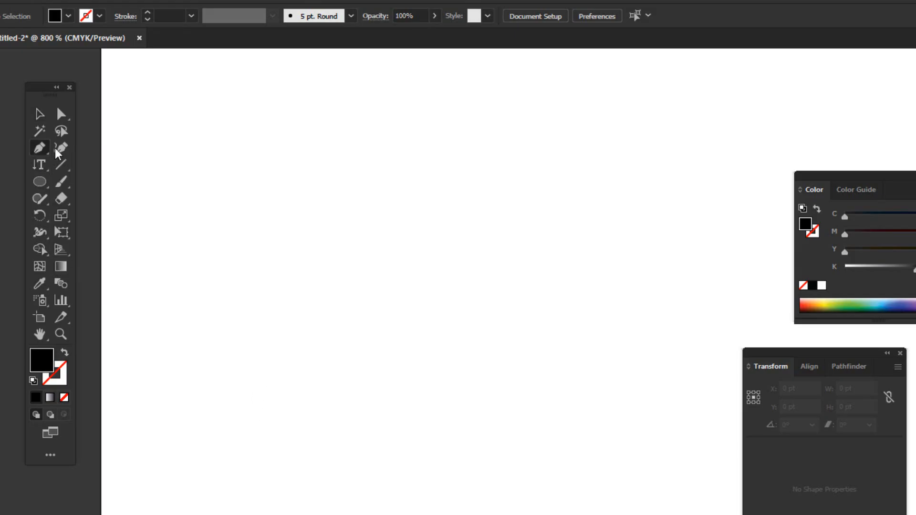
pyautogui.click(43, 151)
pyautogui.click(98, 151)
pyautogui.click(237, 150)
pyautogui.click(243, 299)
pyautogui.moveTo(425, 220); pyautogui.dragTo(433, 176)
pyautogui.moveTo(529, 269); pyautogui.dragTo(537, 294)
pyautogui.hotkey('ctrl', 'z')
pyautogui.hotkey('ctrl', 'z')
pyautogui.hotkey('ctrl', 'z')
pyautogui.hotkey('ctrl', 'z')
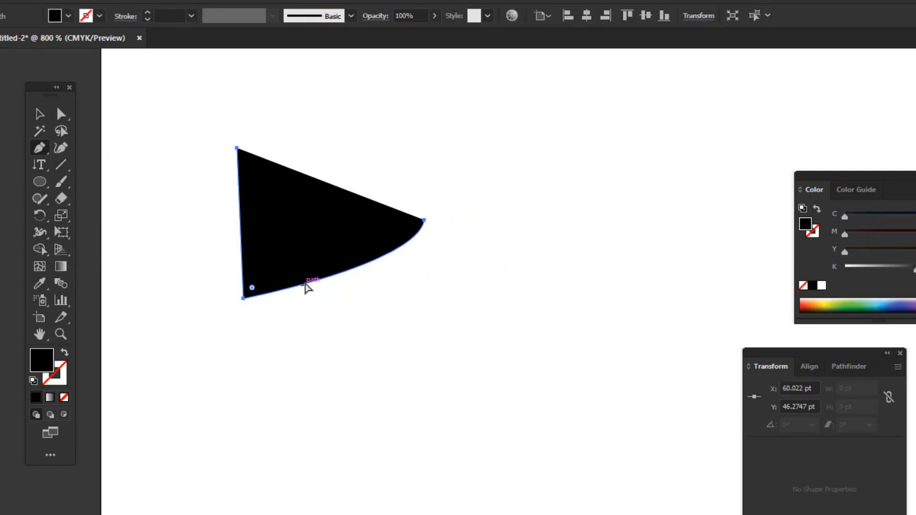
# - Draw a four-point zigzag path about 23 pt wide and 8 pt high with the Pen tool
pyautogui.click(197, 173)
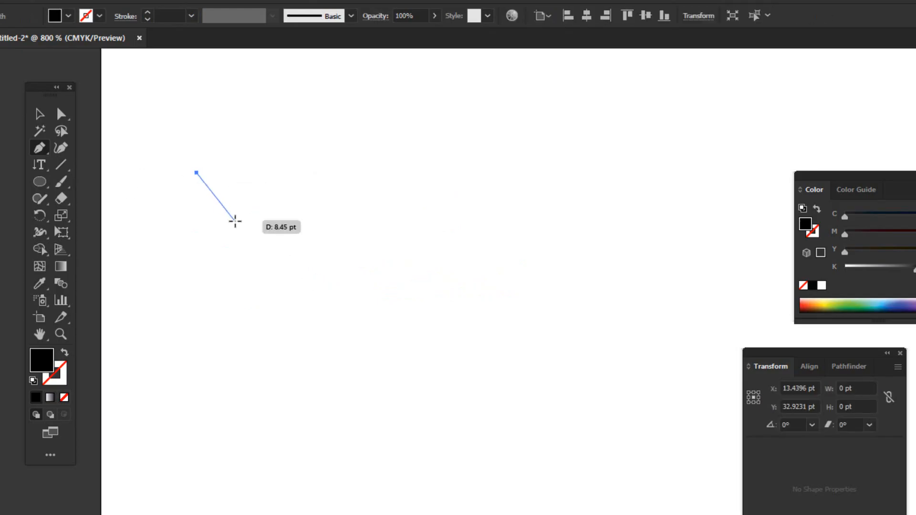
pyautogui.click(235, 224)
pyautogui.click(321, 173)
pyautogui.click(359, 228)
# - Remove the zigzag path's fill and give it a 0.25 pt stroke
pyautogui.click(40, 114)
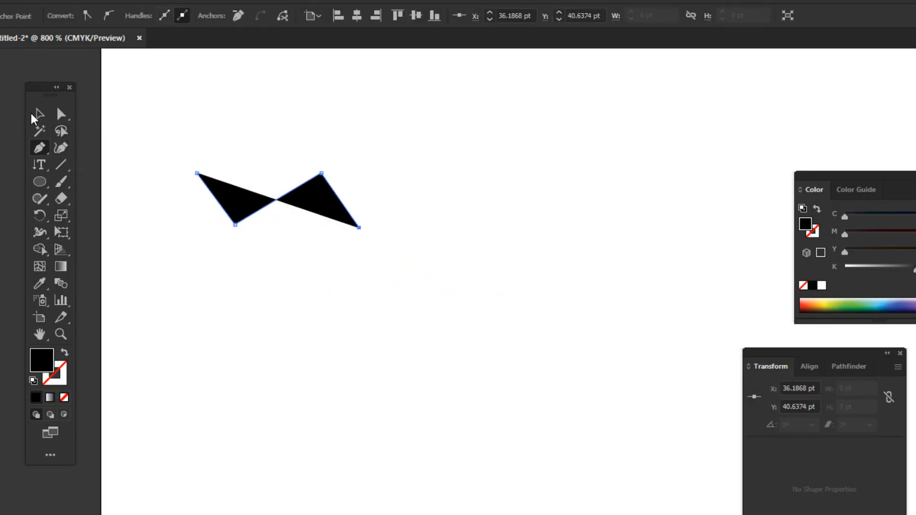
pyautogui.click(172, 135)
pyautogui.click(235, 200)
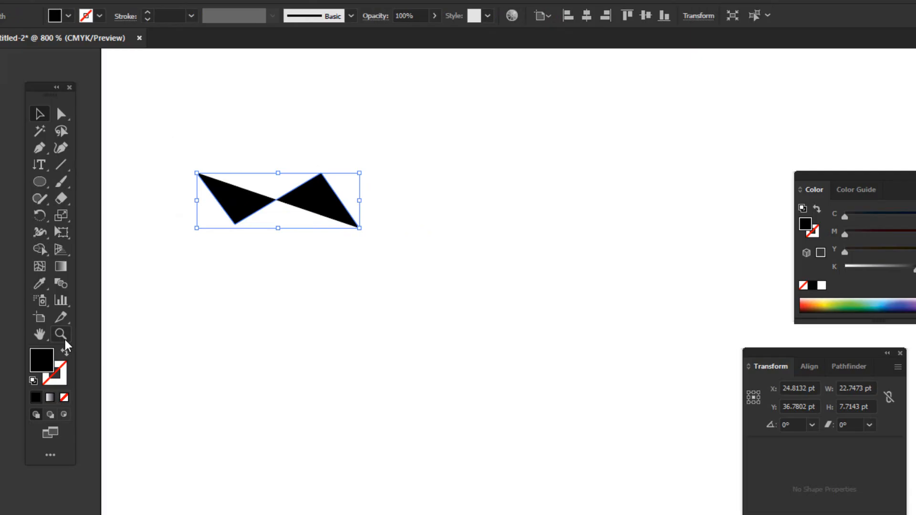
pyautogui.click(64, 398)
pyautogui.click(149, 13)
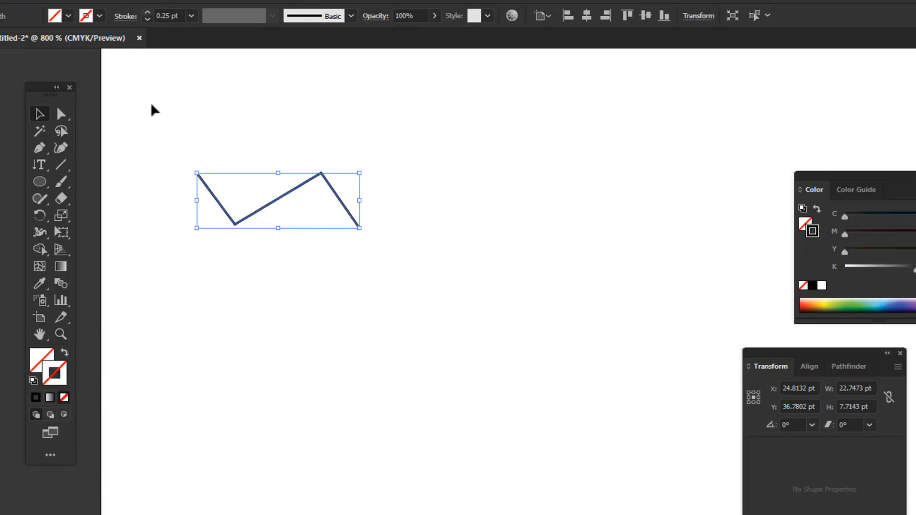
# - Add the text "gRAPHI" along the zigzag with the Vertical Type on a Path tool and set its size to 6 pt
pyautogui.moveTo(39, 165); pyautogui.dragTo(94, 250)
pyautogui.click(198, 173)
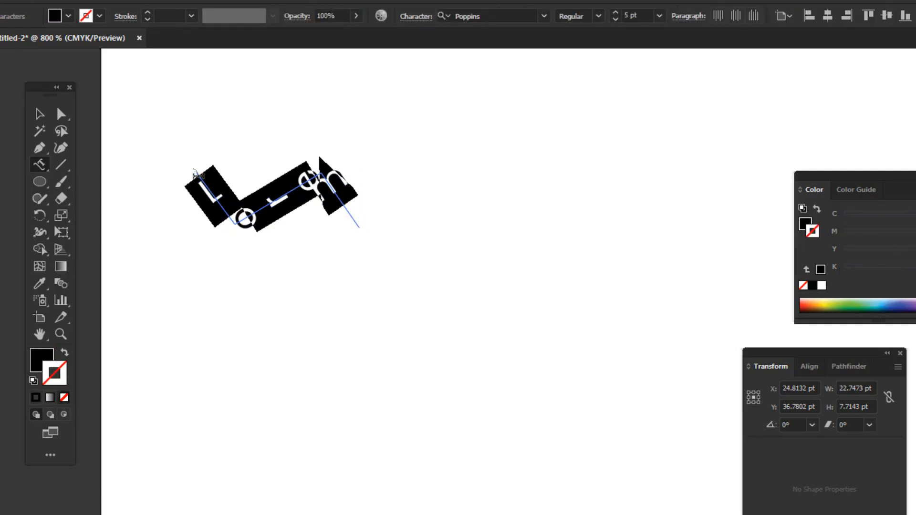
pyautogui.write('gRA')
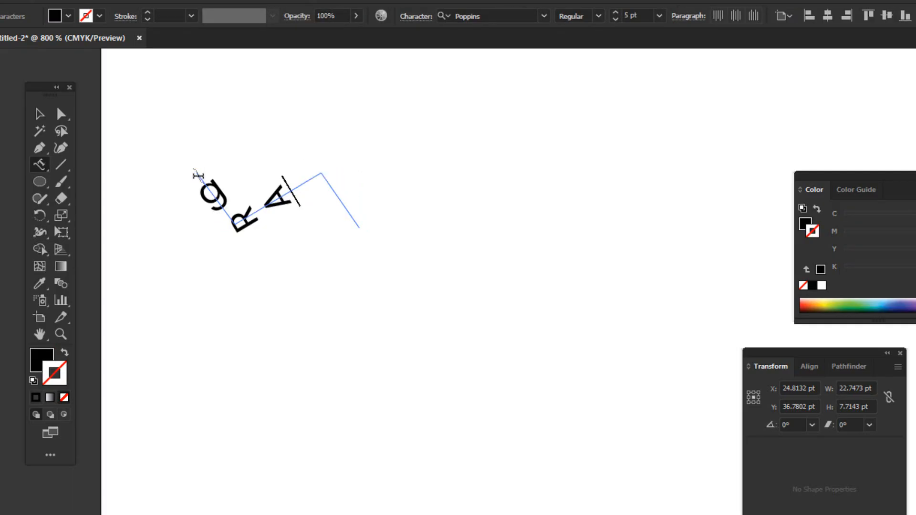
pyautogui.write('PHI')
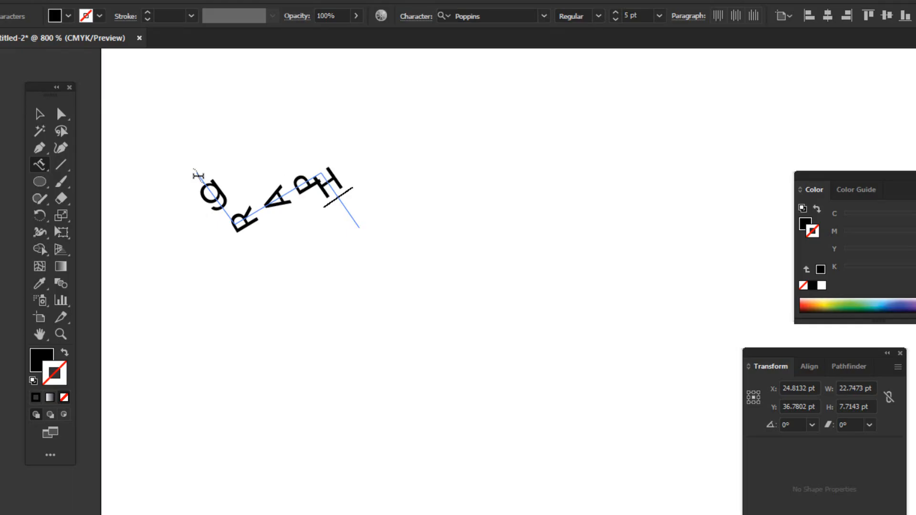
pyautogui.click(40, 114)
pyautogui.click(615, 12)
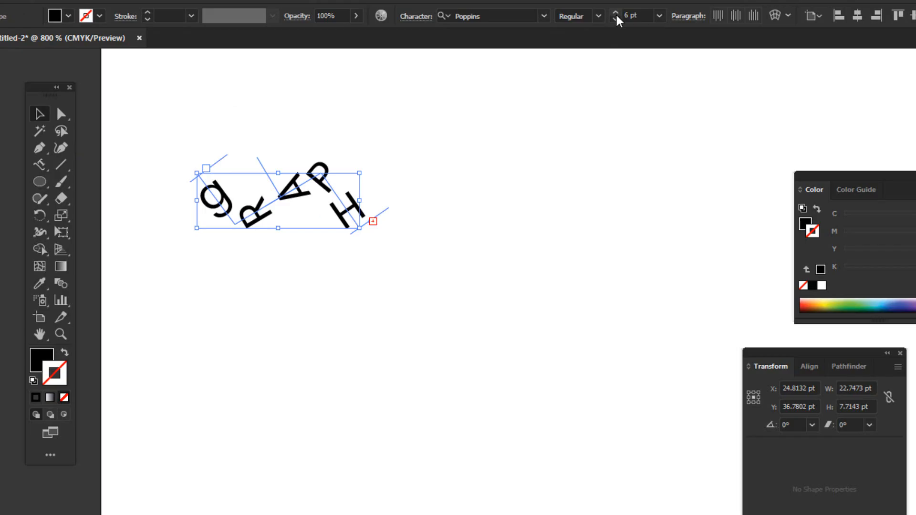
# - Delete the vertical path text from the artboard
pyautogui.click(528, 196)
pyautogui.moveTo(183, 136); pyautogui.dragTo(329, 229)
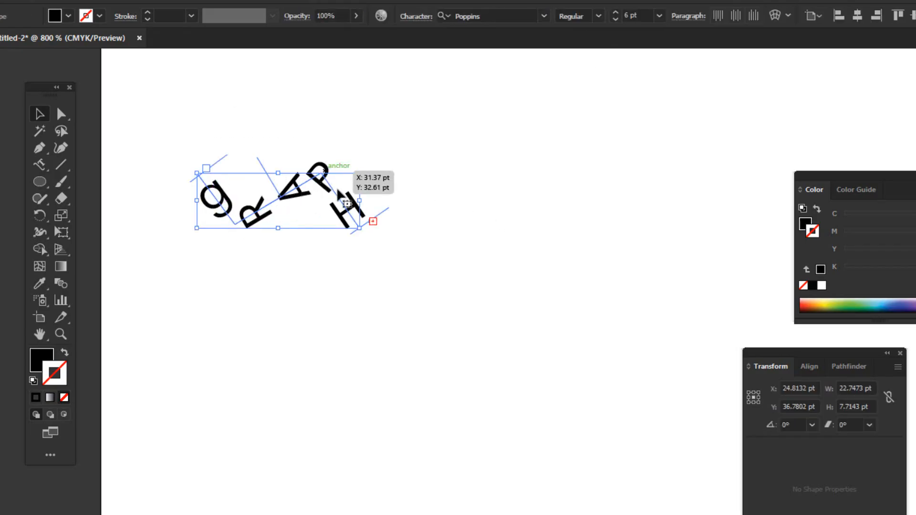
pyautogui.click(197, 143)
pyautogui.moveTo(196, 139); pyautogui.dragTo(334, 223)
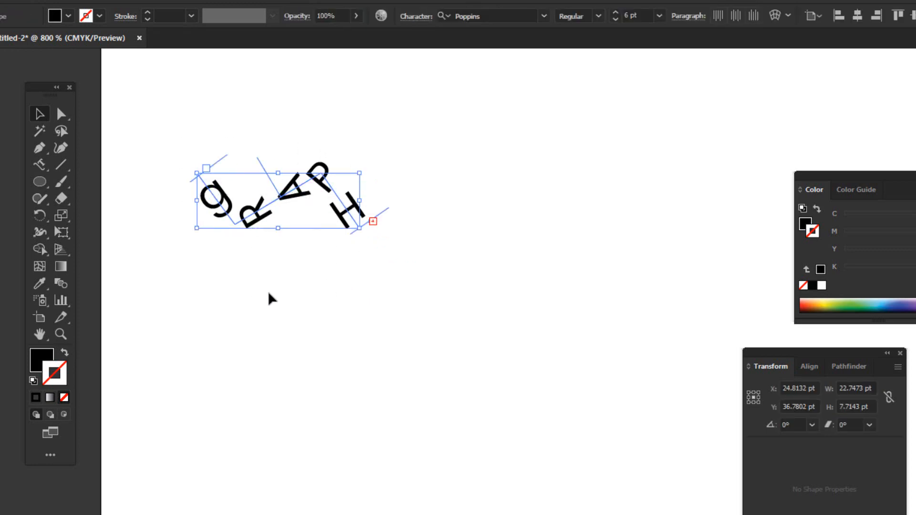
pyautogui.click(43, 163)
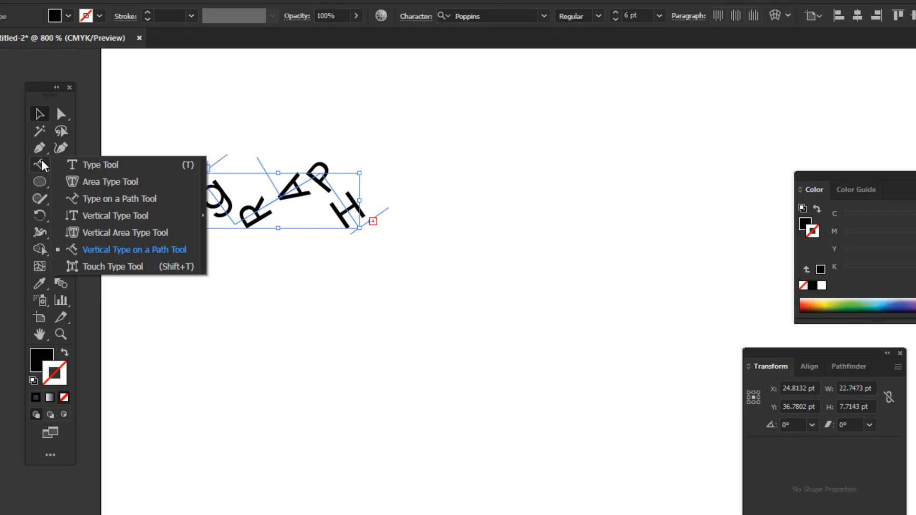
pyautogui.moveTo(172, 102); pyautogui.dragTo(379, 256)
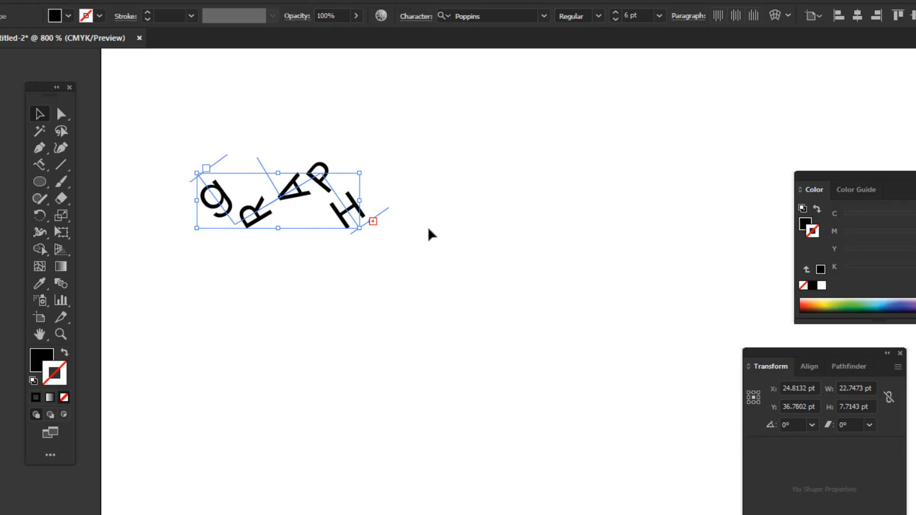
pyautogui.press('Delete')
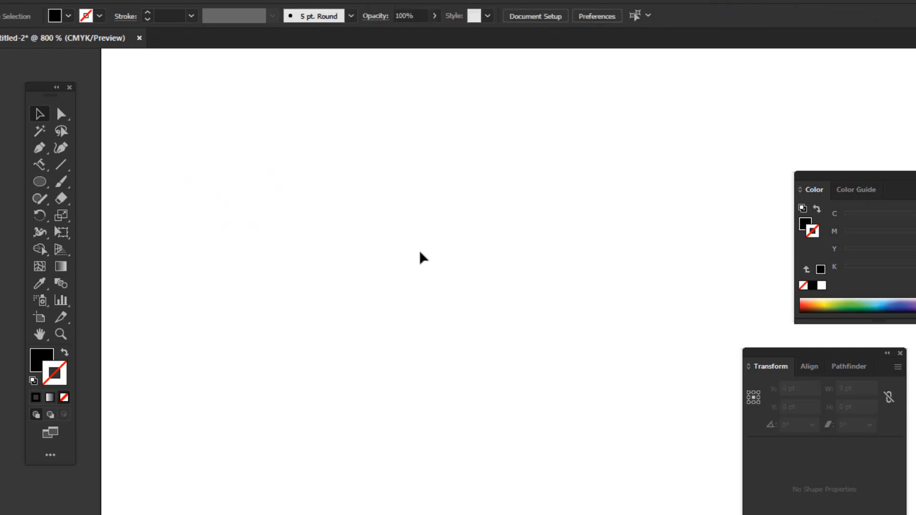
pyautogui.moveTo(378, 266); pyautogui.dragTo(358, 249)
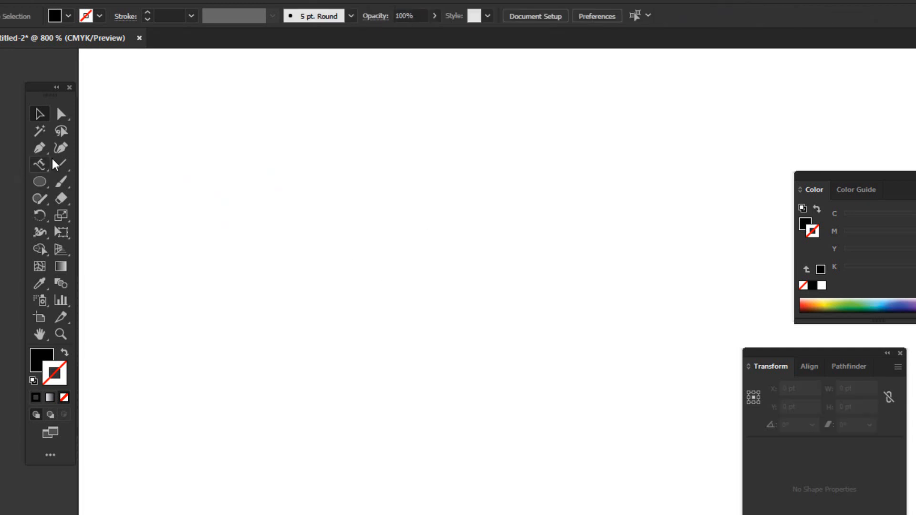
pyautogui.click(38, 165)
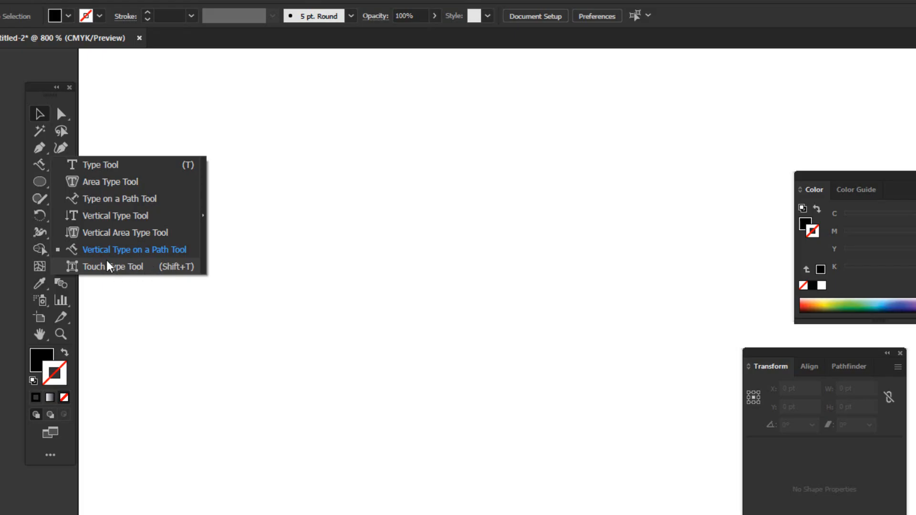
# - Draw eight straight lines of varied lengths and angles across the artboard with the Line Segment tool
pyautogui.moveTo(62, 168); pyautogui.dragTo(96, 166)
pyautogui.moveTo(161, 165); pyautogui.dragTo(389, 168)
pyautogui.moveTo(231, 192); pyautogui.dragTo(241, 404)
pyautogui.moveTo(300, 209); pyautogui.dragTo(337, 350)
pyautogui.moveTo(411, 225); pyautogui.dragTo(430, 299)
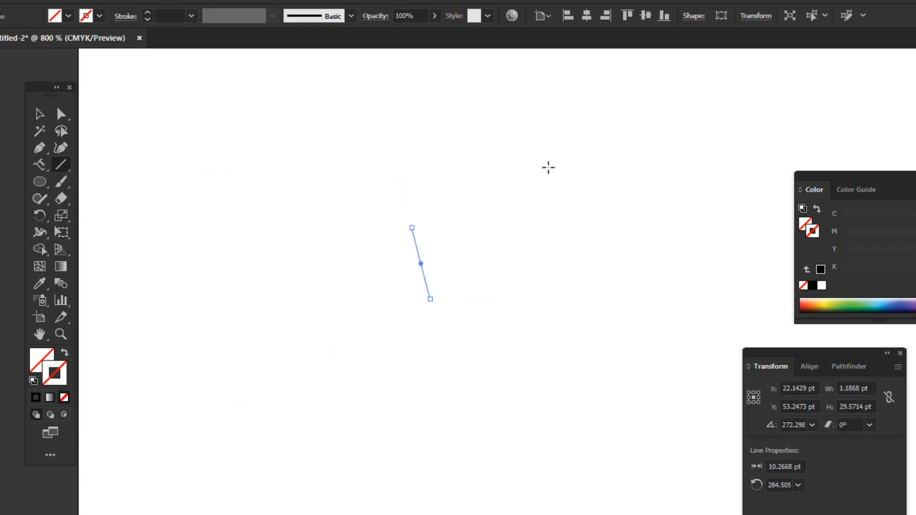
pyautogui.moveTo(547, 160); pyautogui.dragTo(508, 250)
pyautogui.moveTo(278, 92)
pyautogui.mouseDown()
pyautogui.moveTo(327, 153)
pyautogui.moveTo(435, 180)
pyautogui.mouseUp()
pyautogui.moveTo(428, 84); pyautogui.dragTo(491, 139)
pyautogui.moveTo(551, 101); pyautogui.dragTo(569, 116)
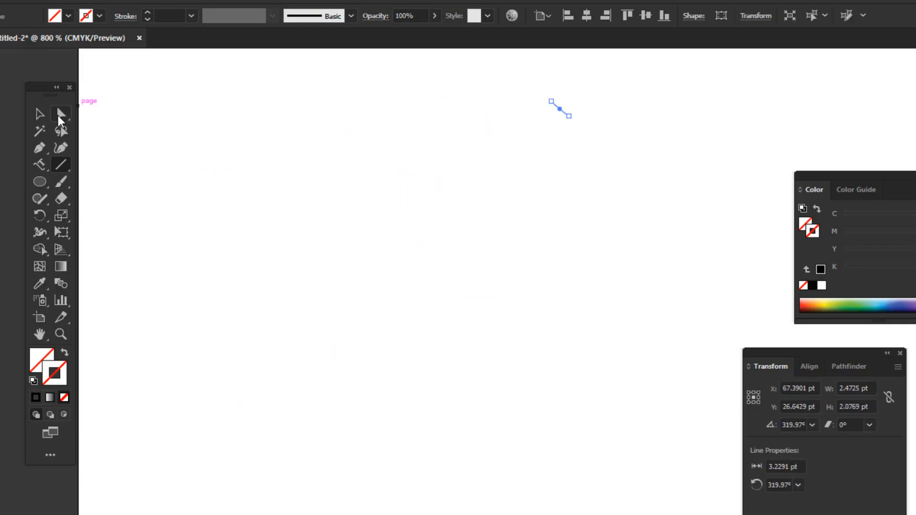
# - Set the stroke weight of all eight lines to 0.5 pt
pyautogui.click(40, 114)
pyautogui.moveTo(124, 70); pyautogui.dragTo(602, 434)
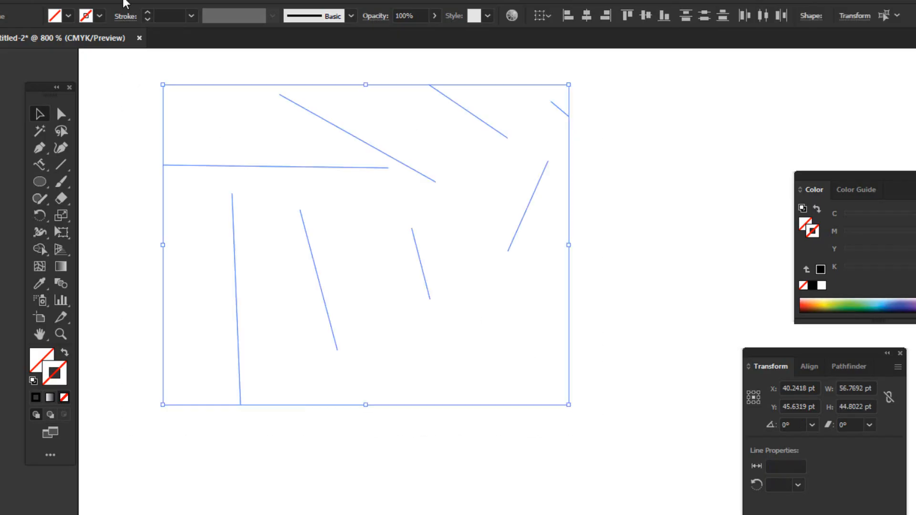
pyautogui.click(147, 13)
pyautogui.click(147, 20)
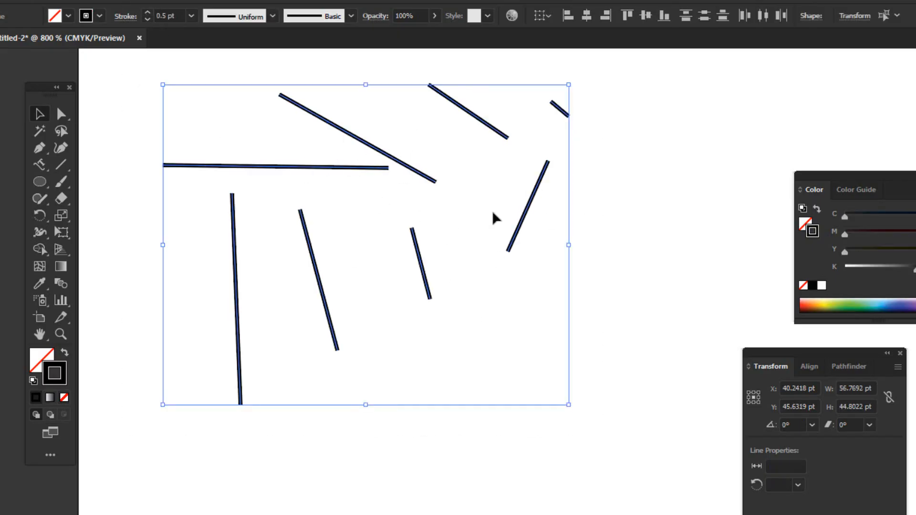
# - Delete all eight lines from the artboard
pyautogui.moveTo(138, 82); pyautogui.dragTo(596, 331)
pyautogui.click(598, 332)
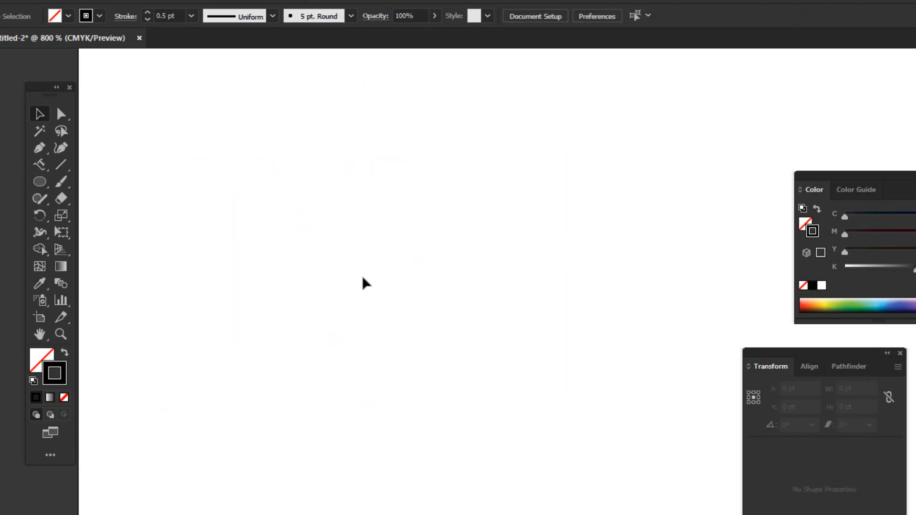
# - Draw nine arcs of different widths and heights down the artboard with the Arc tool
pyautogui.moveTo(65, 166); pyautogui.dragTo(106, 181)
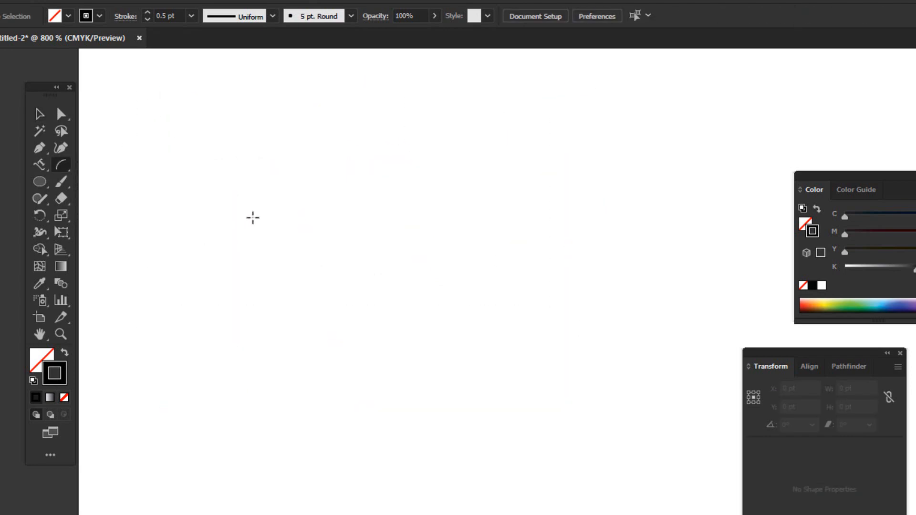
pyautogui.moveTo(263, 192)
pyautogui.mouseDown()
pyautogui.moveTo(314, 239)
pyautogui.moveTo(318, 312)
pyautogui.moveTo(416, 268)
pyautogui.mouseUp()
pyautogui.moveTo(382, 121); pyautogui.dragTo(489, 218)
pyautogui.moveTo(506, 139); pyautogui.dragTo(588, 219)
pyautogui.moveTo(442, 302); pyautogui.dragTo(489, 355)
pyautogui.scroll(-3, 321, 309)
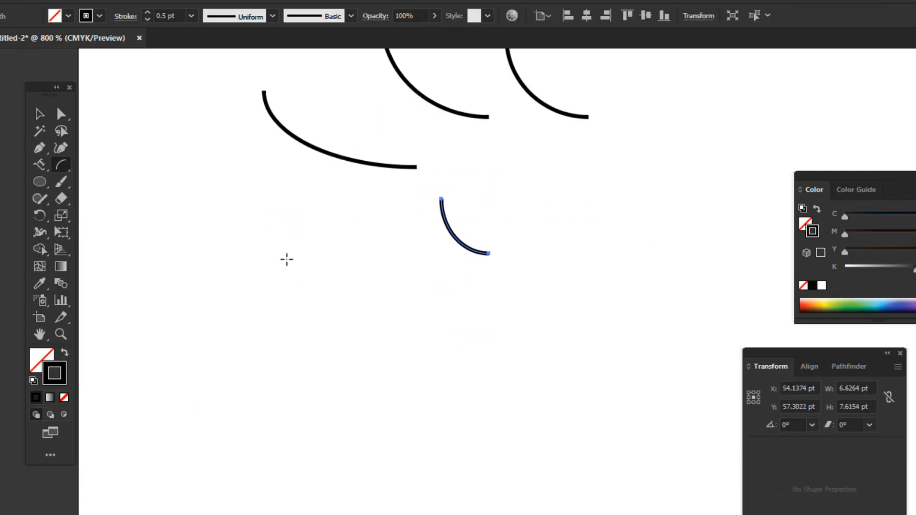
pyautogui.moveTo(283, 215); pyautogui.dragTo(301, 361)
pyautogui.scroll(-6, 399, 378)
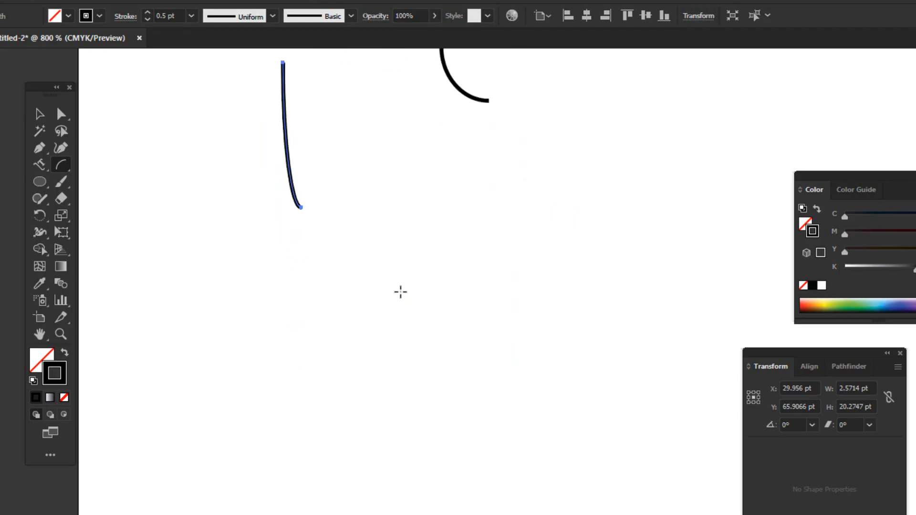
pyautogui.moveTo(301, 250)
pyautogui.mouseDown()
pyautogui.moveTo(390, 265)
pyautogui.moveTo(360, 309)
pyautogui.moveTo(317, 317)
pyautogui.moveTo(371, 260)
pyautogui.moveTo(532, 310)
pyautogui.moveTo(452, 399)
pyautogui.mouseUp()
pyautogui.moveTo(485, 145); pyautogui.dragTo(535, 296)
pyautogui.moveTo(412, 124); pyautogui.dragTo(432, 257)
pyautogui.moveTo(525, 135); pyautogui.dragTo(567, 227)
# - Select all the arcs on the artboard and delete them
pyautogui.moveTo(62, 164); pyautogui.dragTo(122, 181)
pyautogui.scroll(-3, 235, 245)
pyautogui.scroll(4, 236, 245)
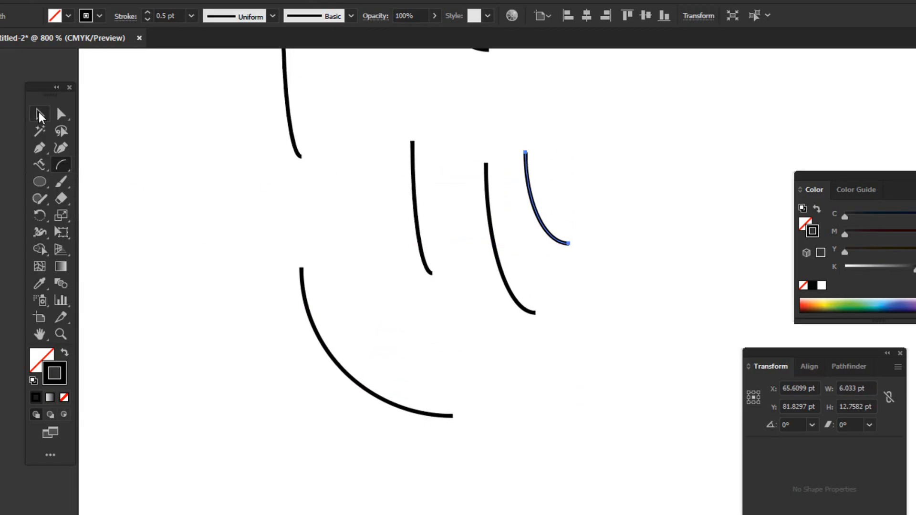
pyautogui.click(40, 114)
pyautogui.scroll(7, 188, 215)
pyautogui.scroll(4, 215, 112)
pyautogui.moveTo(215, 118); pyautogui.dragTo(573, 513)
pyautogui.press('Delete')
# - Draw four arcs in an upper row and six smaller arcs in a row below with the Arc tool
pyautogui.moveTo(61, 166); pyautogui.dragTo(124, 182)
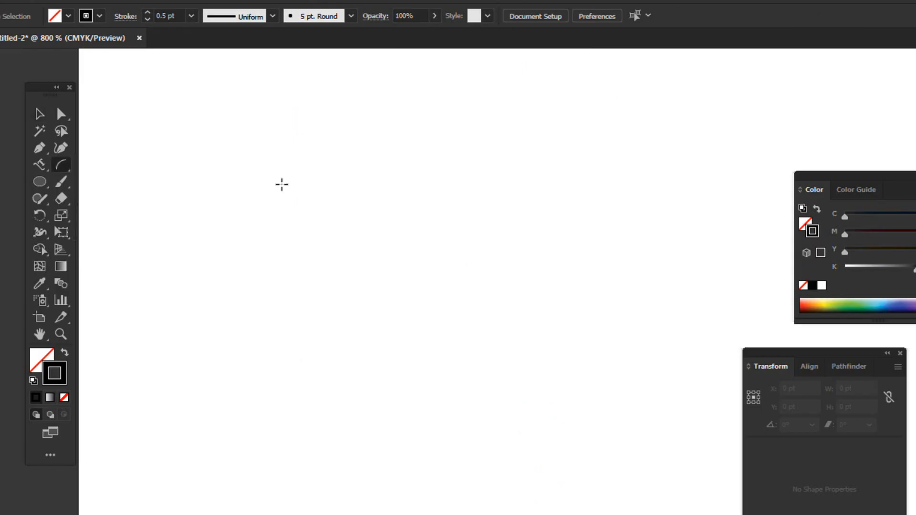
pyautogui.moveTo(261, 154); pyautogui.dragTo(318, 193)
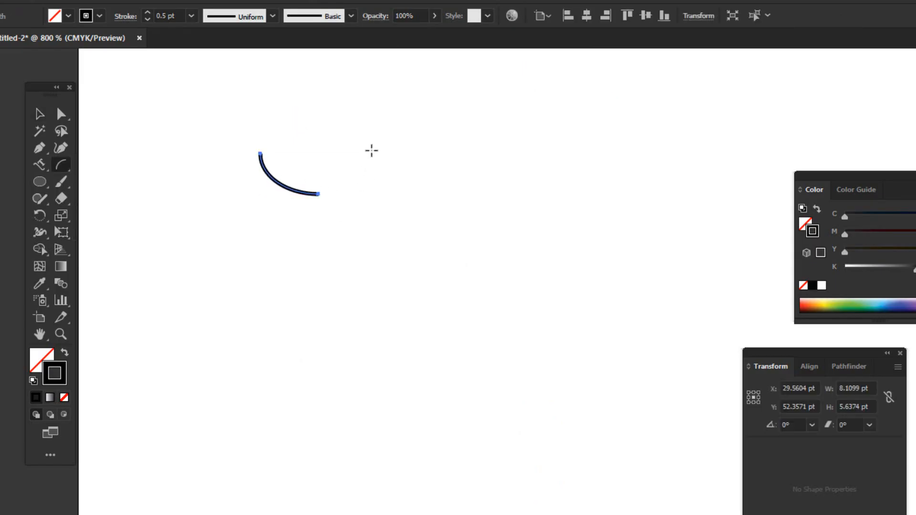
pyautogui.moveTo(370, 149)
pyautogui.mouseDown()
pyautogui.moveTo(438, 187)
pyautogui.moveTo(417, 209)
pyautogui.mouseUp()
pyautogui.moveTo(439, 144); pyautogui.dragTo(474, 244)
pyautogui.moveTo(498, 157); pyautogui.dragTo(545, 227)
pyautogui.moveTo(272, 257); pyautogui.dragTo(315, 314)
pyautogui.moveTo(325, 263); pyautogui.dragTo(371, 309)
pyautogui.moveTo(381, 264); pyautogui.dragTo(407, 296)
pyautogui.moveTo(420, 271); pyautogui.dragTo(453, 303)
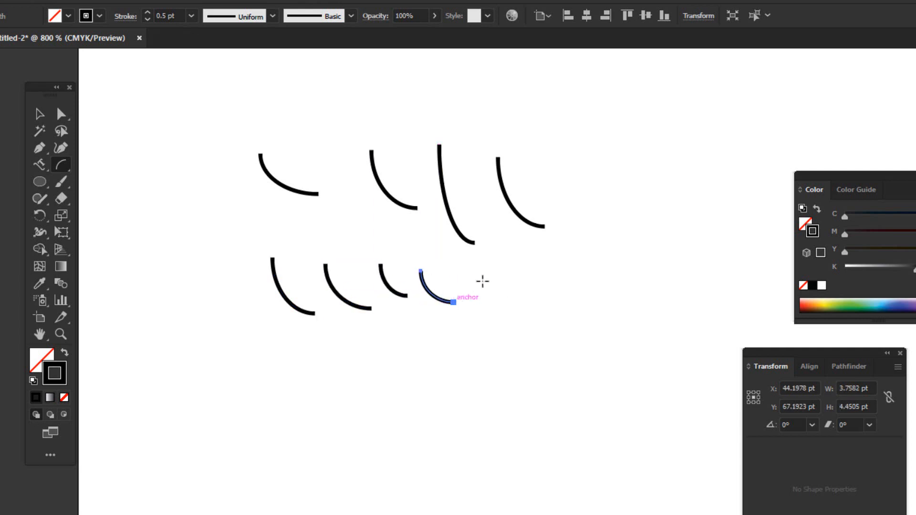
pyautogui.moveTo(480, 271); pyautogui.dragTo(544, 292)
# - Delete both rows of arcs
pyautogui.click(40, 114)
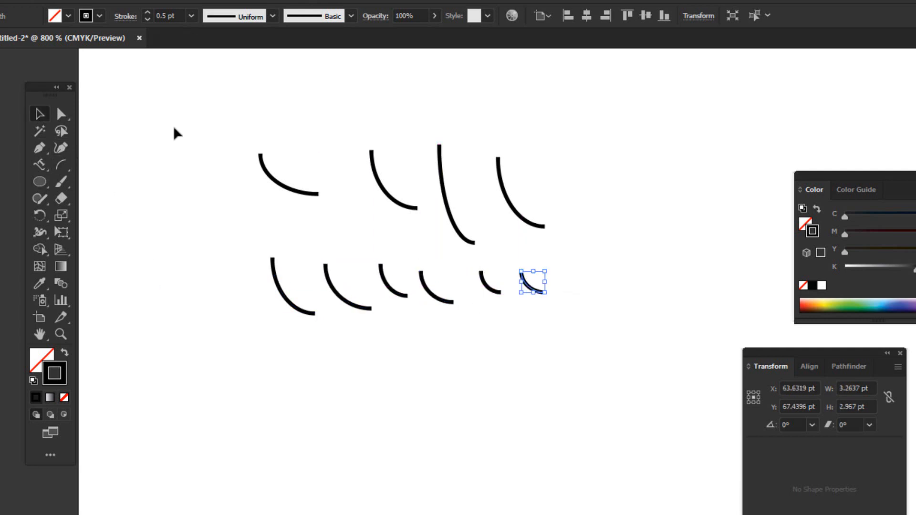
pyautogui.moveTo(170, 119); pyautogui.dragTo(554, 320)
pyautogui.press('Delete')
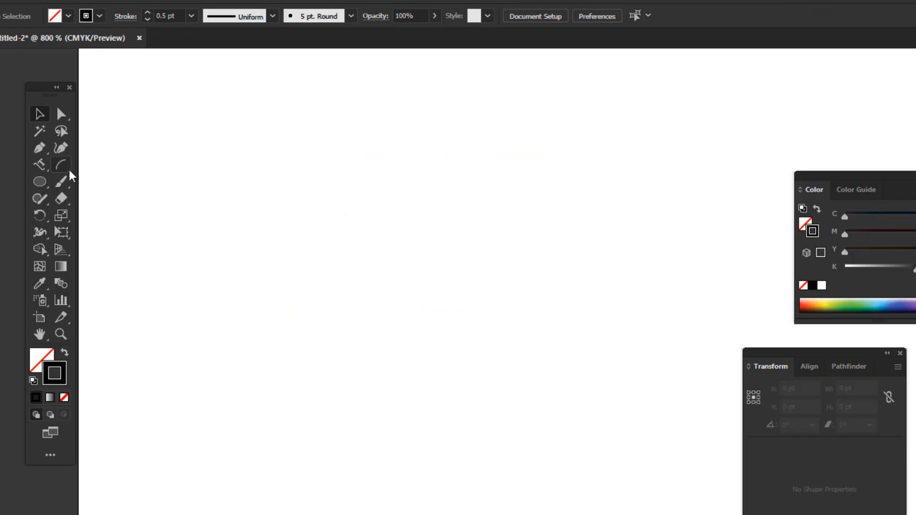
# - Draw eight spirals of varied sizes with the Spiral tool and a larger one of about 23 by 21 pt above them
pyautogui.moveTo(61, 165); pyautogui.dragTo(125, 199)
pyautogui.moveTo(322, 179); pyautogui.dragTo(325, 251)
pyautogui.moveTo(425, 217); pyautogui.dragTo(499, 275)
pyautogui.moveTo(289, 291); pyautogui.dragTo(343, 344)
pyautogui.moveTo(230, 403); pyautogui.dragTo(282, 448)
pyautogui.moveTo(367, 398); pyautogui.dragTo(414, 423)
pyautogui.moveTo(431, 365); pyautogui.dragTo(478, 397)
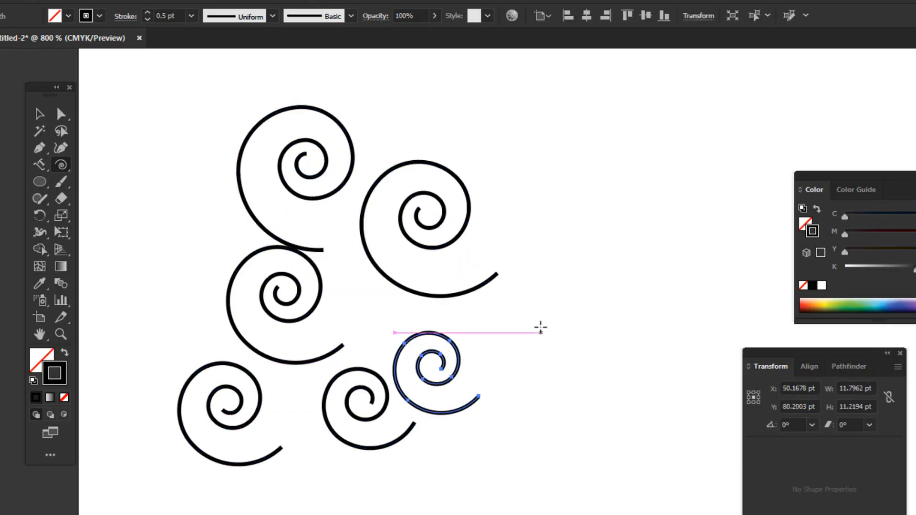
pyautogui.moveTo(527, 321); pyautogui.dragTo(563, 369)
pyautogui.moveTo(559, 242); pyautogui.dragTo(585, 260)
pyautogui.scroll(5, 515, 219)
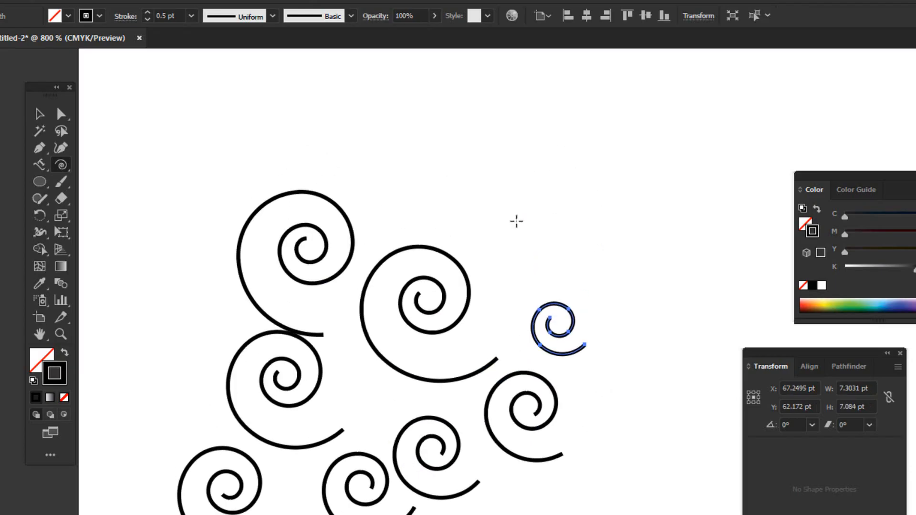
pyautogui.moveTo(351, 134)
pyautogui.mouseDown()
pyautogui.moveTo(442, 191)
pyautogui.moveTo(425, 177)
pyautogui.moveTo(440, 183)
pyautogui.mouseUp()
# - Give the large upper spiral the lens-shaped width profile tapering at both ends and set its stroke weight to 2 pt
pyautogui.scroll(3, 454, 231)
pyautogui.click(267, 17)
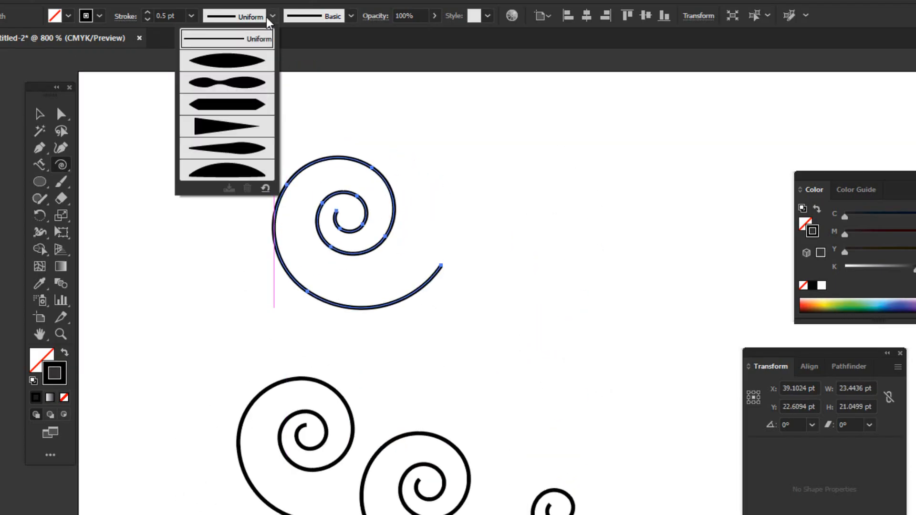
pyautogui.click(238, 59)
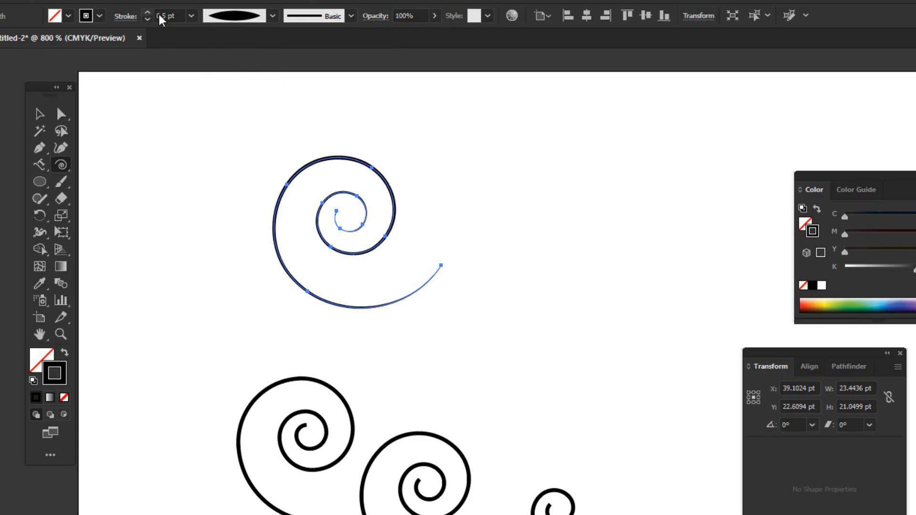
pyautogui.click(223, 15)
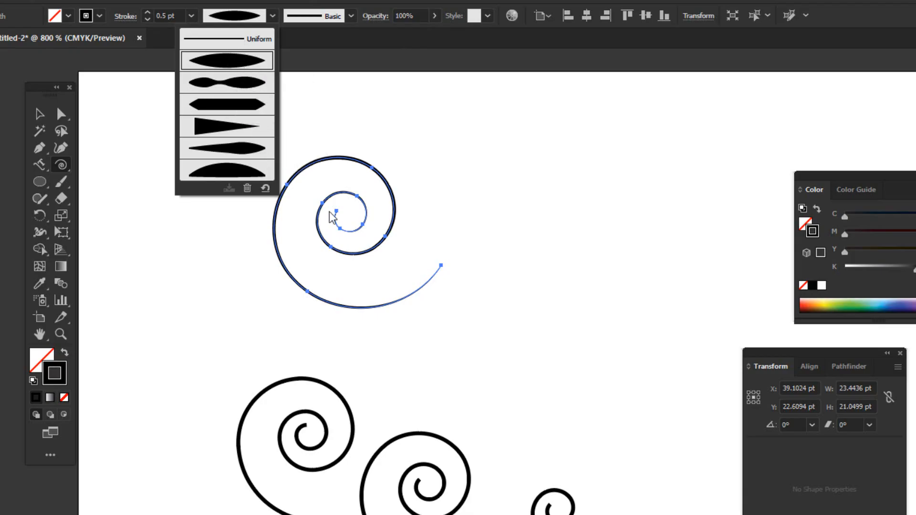
pyautogui.click(148, 10)
pyautogui.click(148, 11)
pyautogui.click(148, 10)
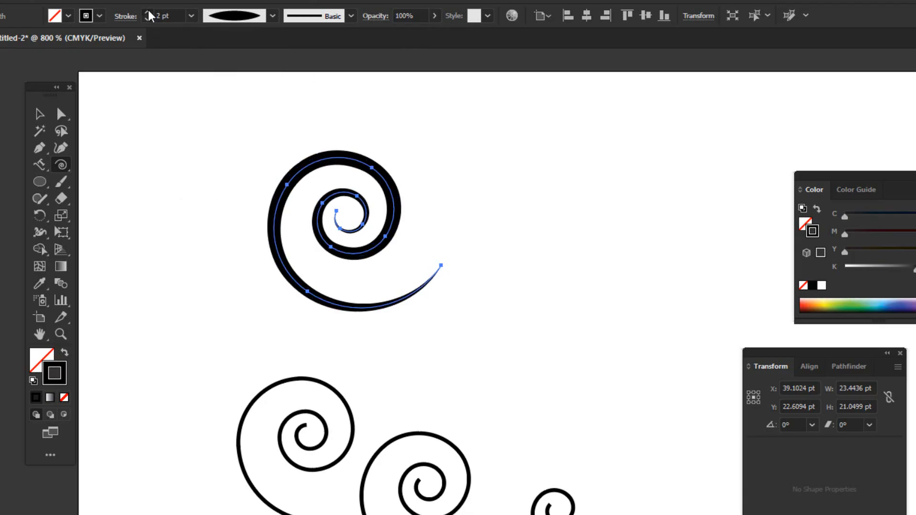
# - Set the large spiral's stroke weight to 4 pt and try several width profiles, ending with the half-lens profile with one flat side
pyautogui.click(148, 9)
pyautogui.click(147, 8)
pyautogui.click(272, 16)
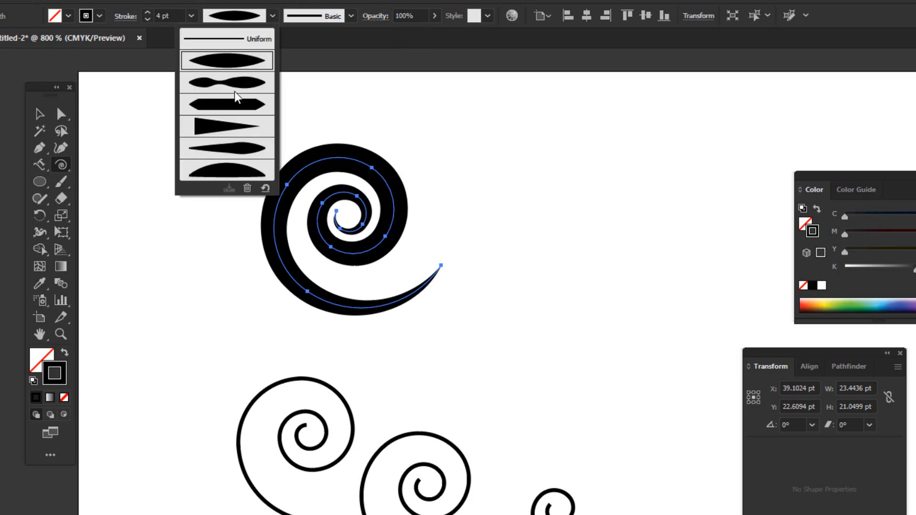
pyautogui.click(234, 94)
pyautogui.click(272, 16)
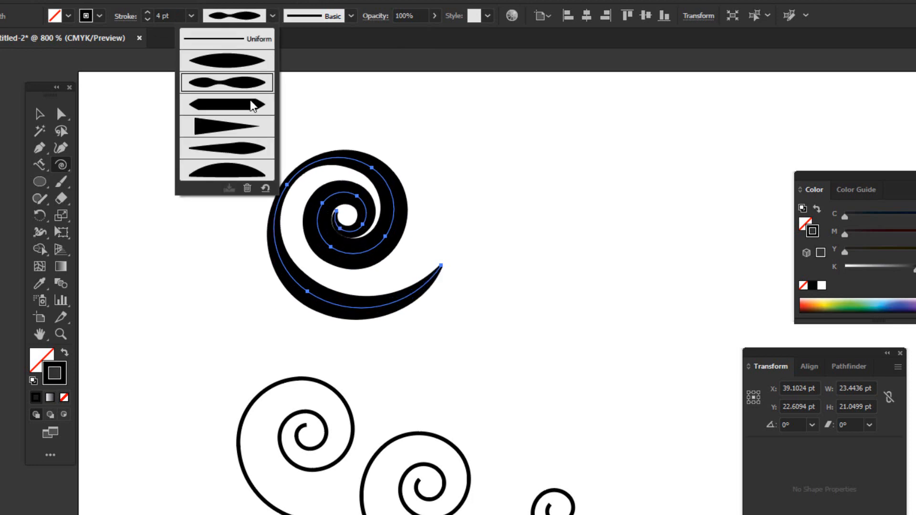
pyautogui.click(234, 61)
pyautogui.click(273, 16)
pyautogui.click(242, 145)
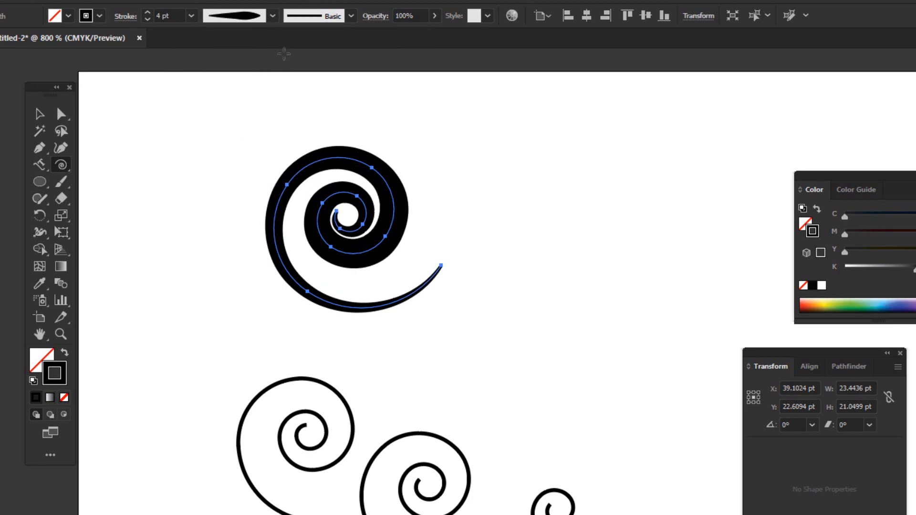
pyautogui.click(272, 15)
pyautogui.click(242, 167)
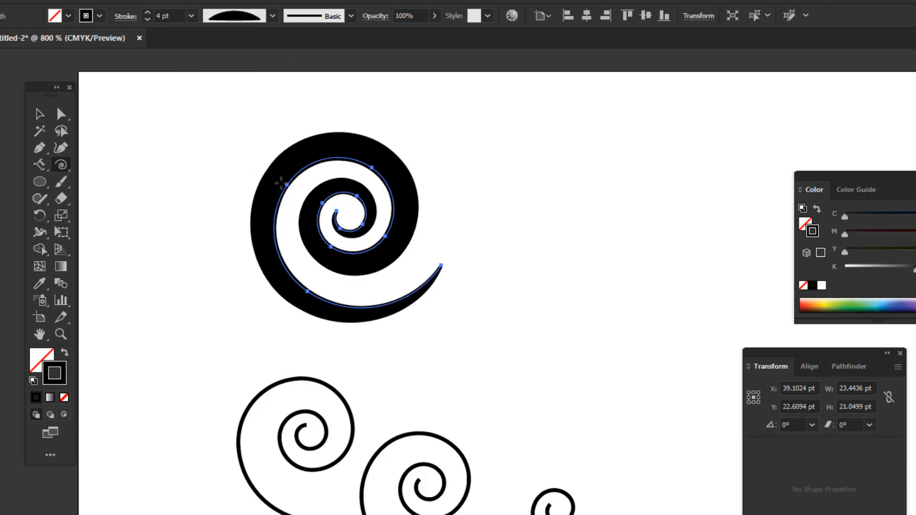
# - Move the large spiral up and to the left, closer to the artboard's corner, and deselect it
pyautogui.click(40, 117)
pyautogui.click(262, 141)
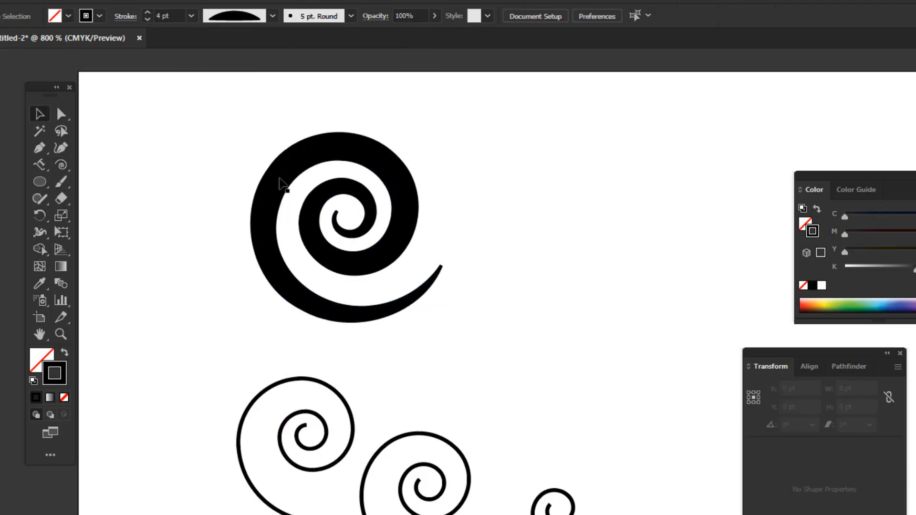
pyautogui.moveTo(224, 143); pyautogui.dragTo(456, 279)
pyautogui.scroll(3, 451, 277)
pyautogui.moveTo(404, 309); pyautogui.dragTo(349, 251)
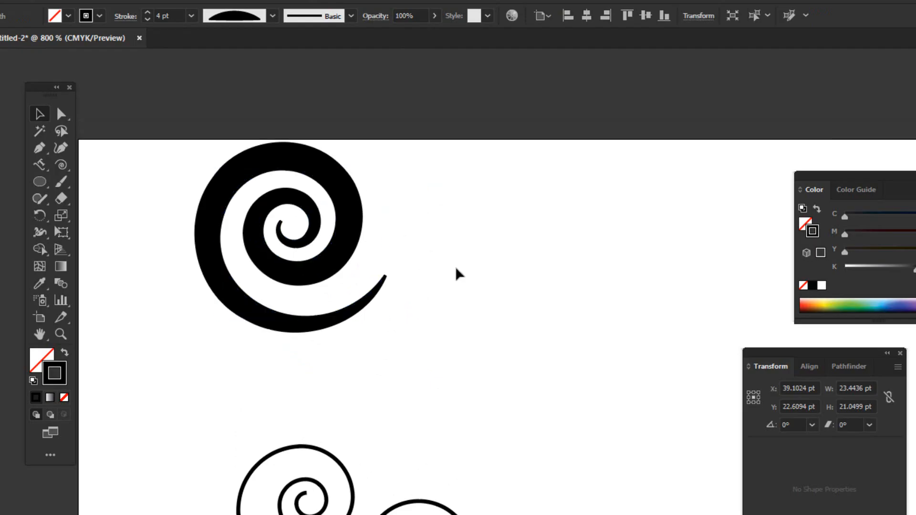
pyautogui.click(456, 267)
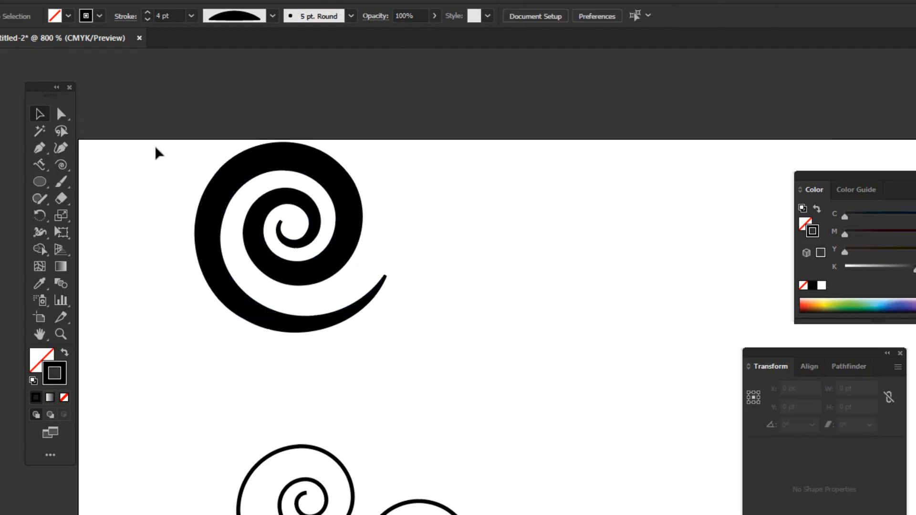
pyautogui.moveTo(154, 145); pyautogui.dragTo(459, 327)
pyautogui.moveTo(60, 165); pyautogui.dragTo(105, 202)
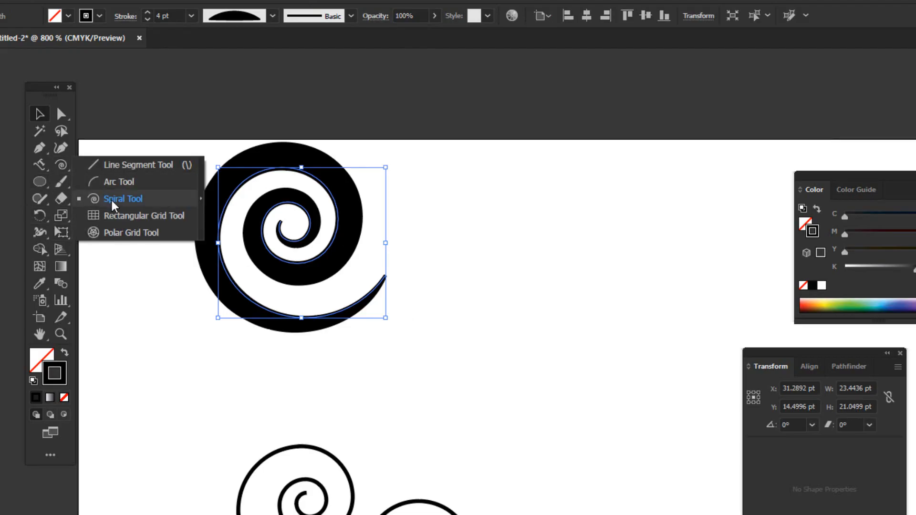
pyautogui.moveTo(110, 204); pyautogui.dragTo(185, 239)
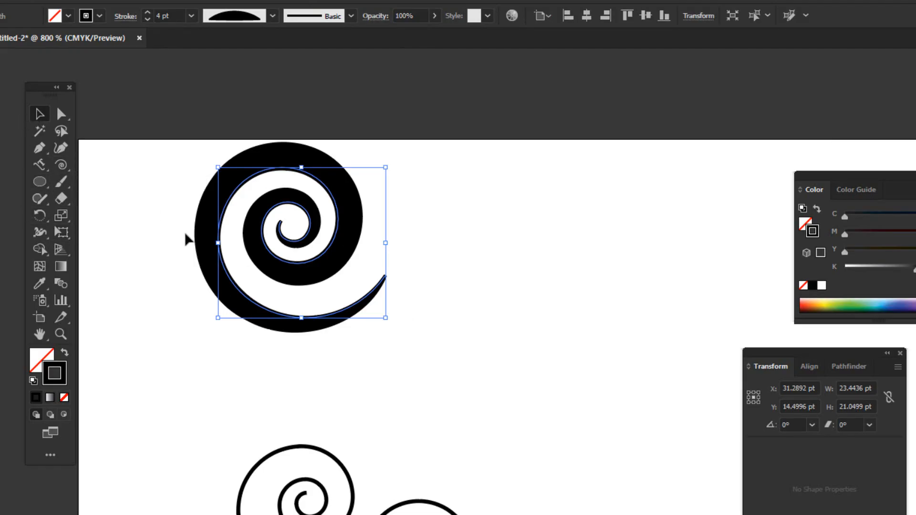
pyautogui.click(460, 219)
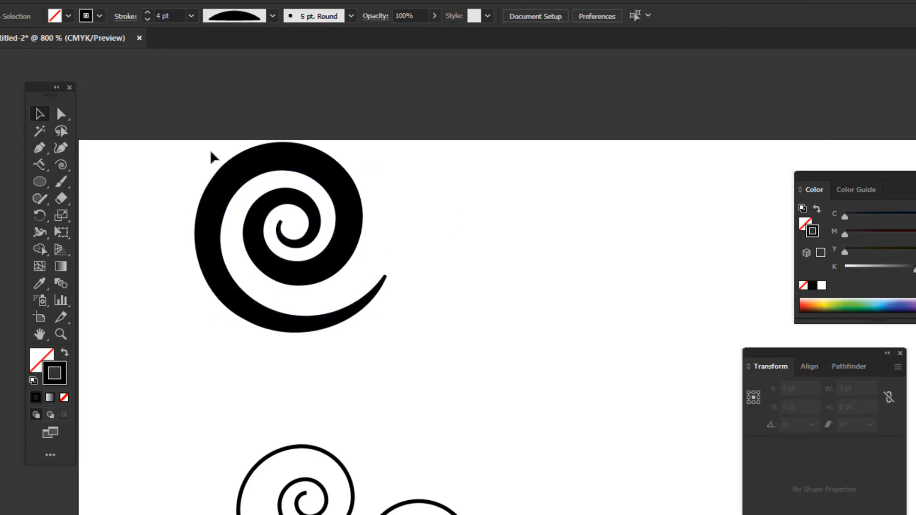
pyautogui.scroll(-3, 200, 139)
pyautogui.moveTo(187, 117); pyautogui.dragTo(353, 281)
pyautogui.scroll(-1, 353, 282)
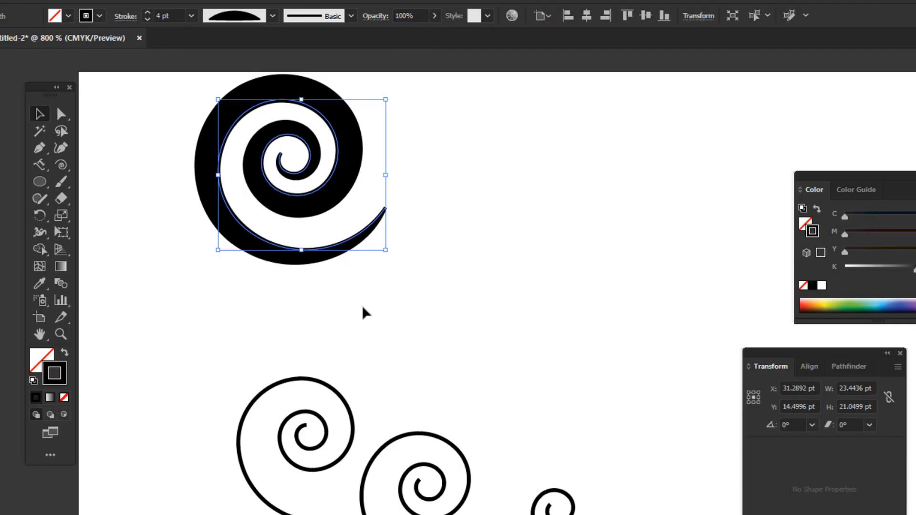
pyautogui.click(415, 280)
# - Delete the large thick spiral and all the smaller spirals below it to clear the artboard
pyautogui.click(293, 186)
pyautogui.press('Delete')
pyautogui.scroll(-2, 302, 302)
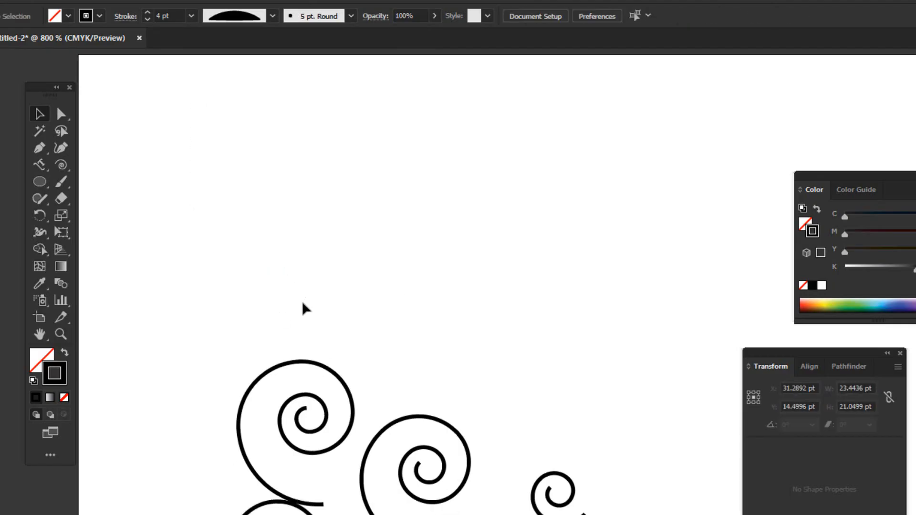
pyautogui.moveTo(242, 245); pyautogui.dragTo(411, 410)
pyautogui.scroll(-2, 420, 382)
pyautogui.press('Delete')
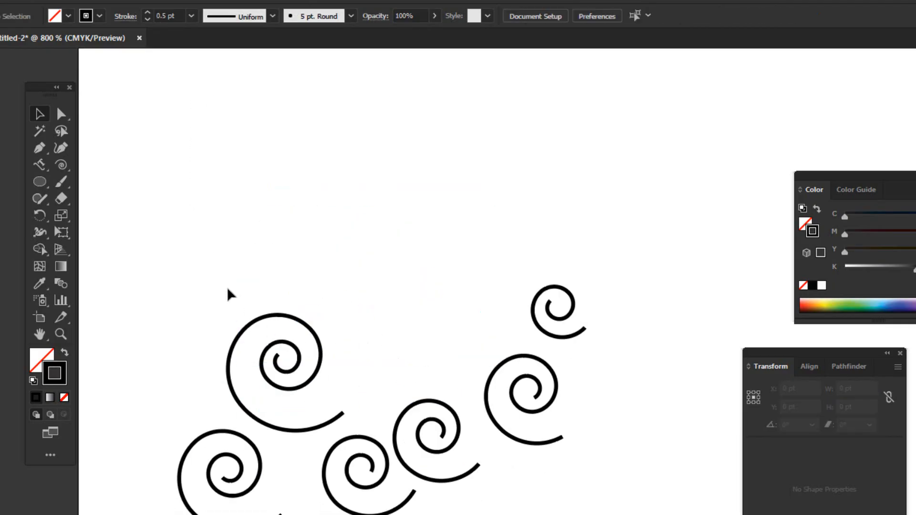
pyautogui.moveTo(227, 288); pyautogui.dragTo(430, 429)
pyautogui.press('Delete')
pyautogui.moveTo(478, 276); pyautogui.dragTo(577, 430)
pyautogui.press('Delete')
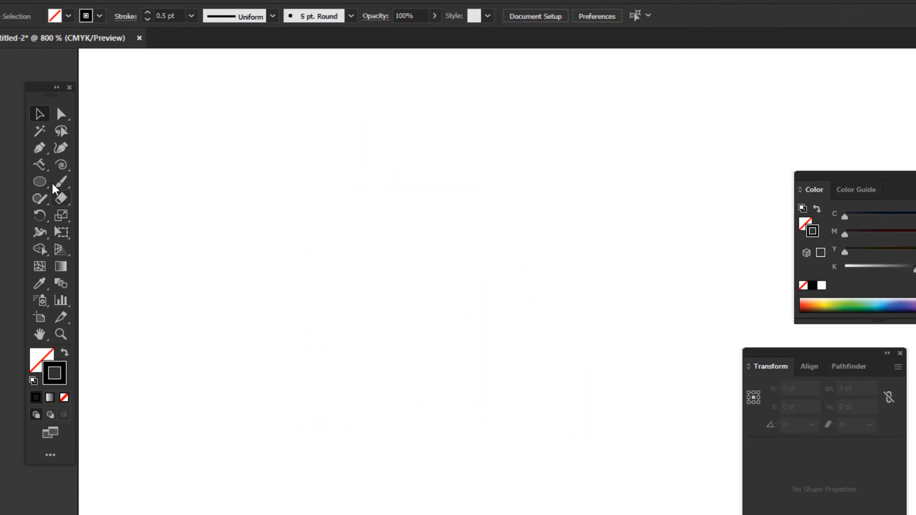
# - Draw a rectangle of about 55 by 42 pt with black fill and no stroke, and move it towards the artboard's upper-left corner
pyautogui.click(35, 177)
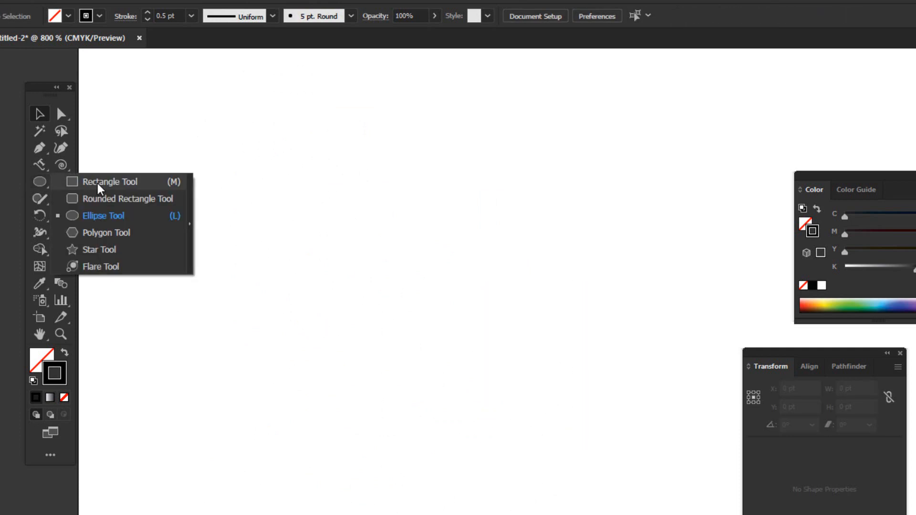
pyautogui.click(90, 182)
pyautogui.moveTo(206, 143); pyautogui.dragTo(599, 445)
pyautogui.click(63, 354)
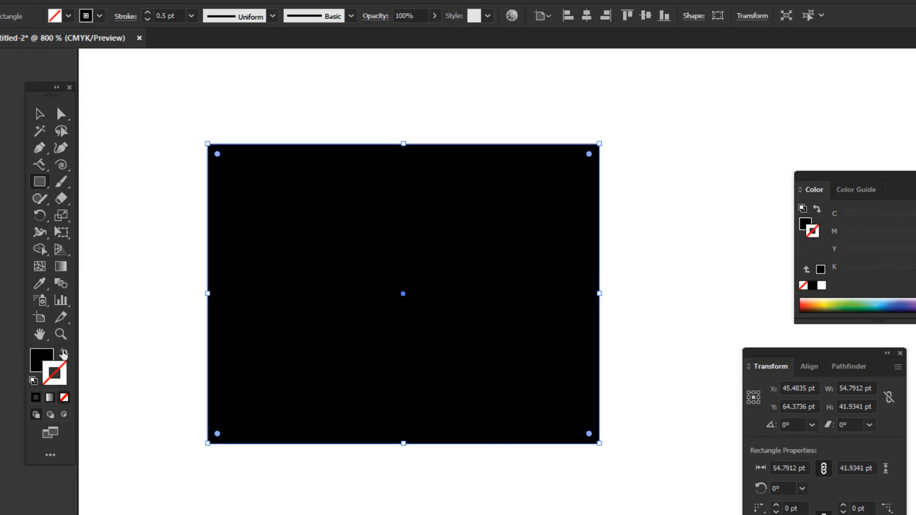
pyautogui.click(40, 116)
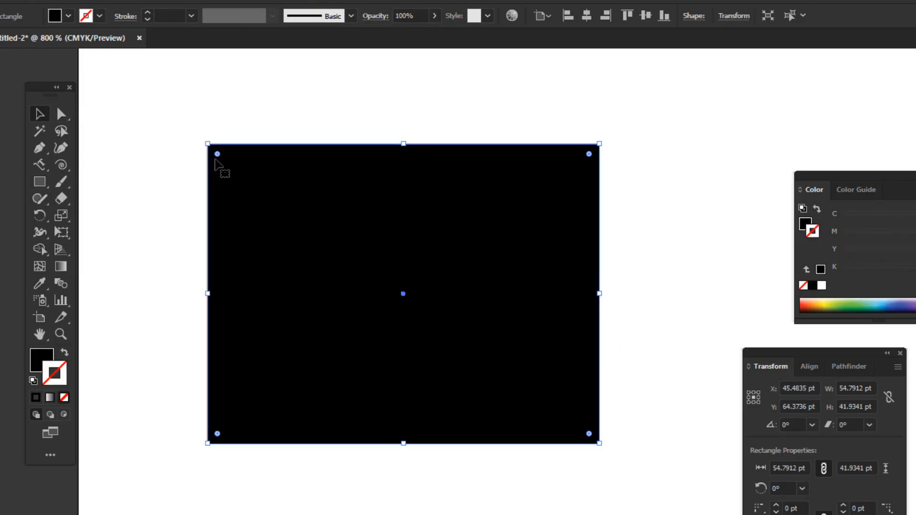
pyautogui.moveTo(215, 163); pyautogui.dragTo(159, 81)
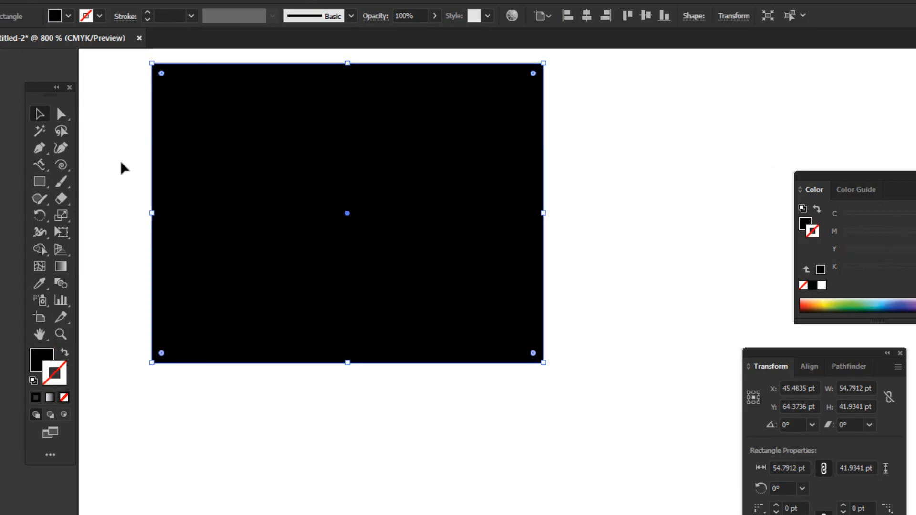
# - Draw a rounded rectangle of about 70 by 43 pt beside the black rectangle
pyautogui.click(39, 190)
pyautogui.click(88, 204)
pyautogui.scroll(-3, 214, 301)
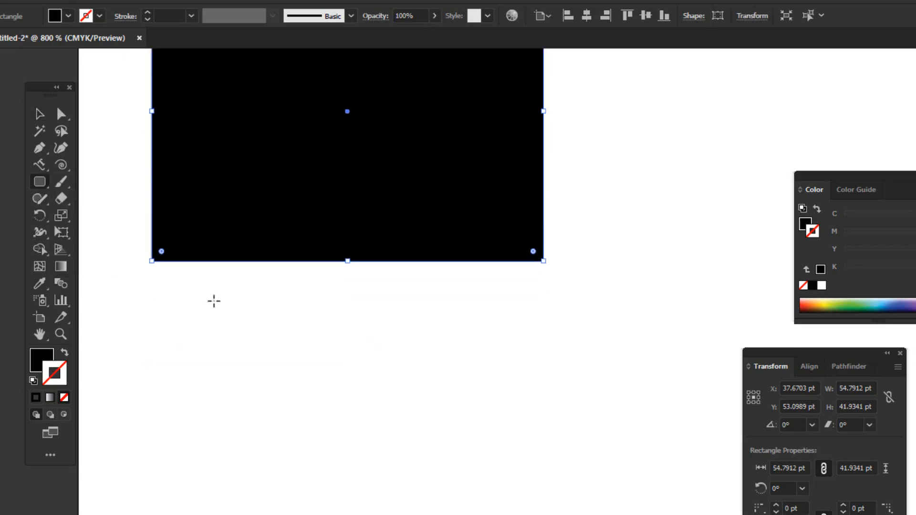
pyautogui.scroll(3, 406, 322)
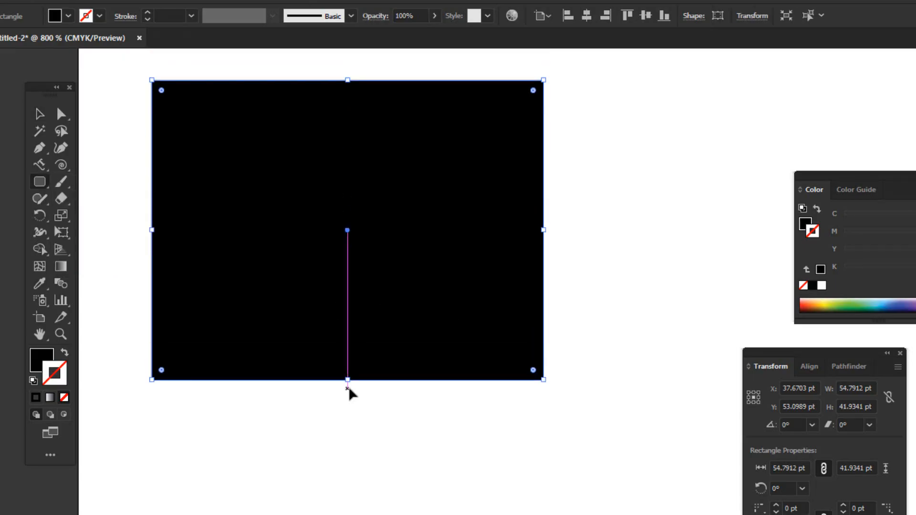
pyautogui.hotkey('ctrl', '-')
pyautogui.moveTo(456, 284); pyautogui.dragTo(229, 212)
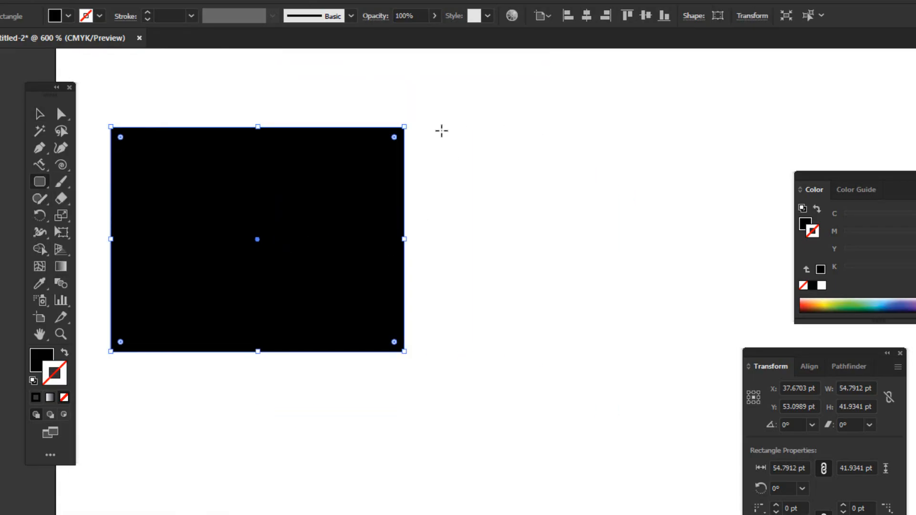
pyautogui.moveTo(438, 127); pyautogui.dragTo(812, 359)
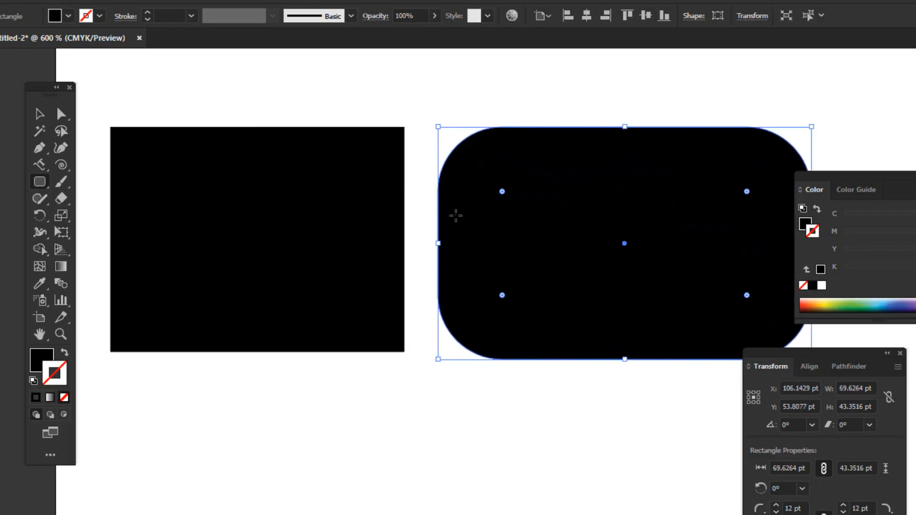
# - Move both shapes slightly upwards so that the rounded rectangle's centre lines up with the rectangle's centre
pyautogui.click(40, 115)
pyautogui.moveTo(317, 284); pyautogui.dragTo(303, 223)
pyautogui.moveTo(546, 264); pyautogui.dragTo(553, 228)
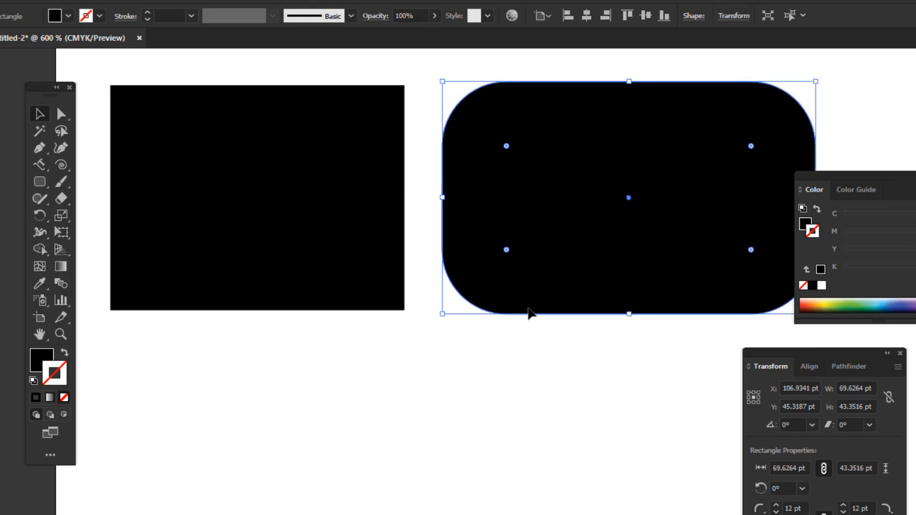
# - Fill the rectangle with dark blue and the rounded rectangle with purple
pyautogui.click(307, 207)
pyautogui.click(67, 15)
pyautogui.click(71, 39)
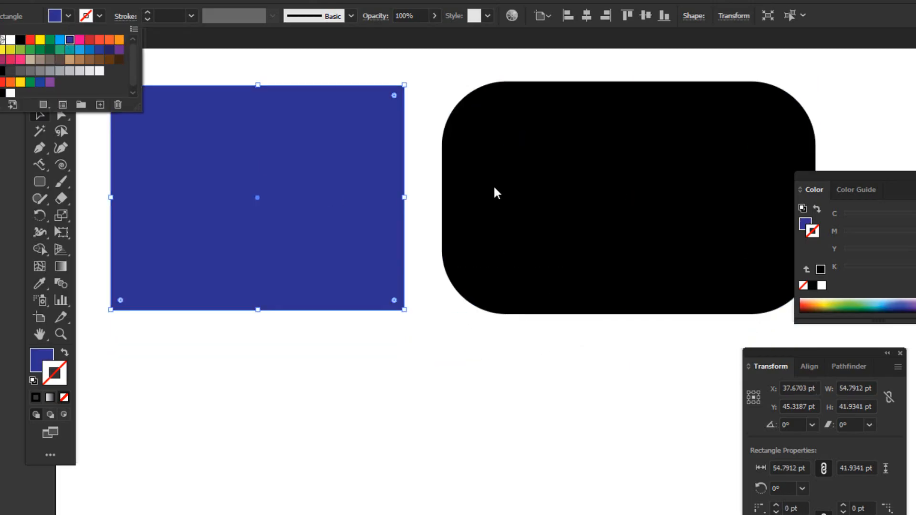
pyautogui.click(494, 185)
pyautogui.click(495, 178)
pyautogui.click(67, 15)
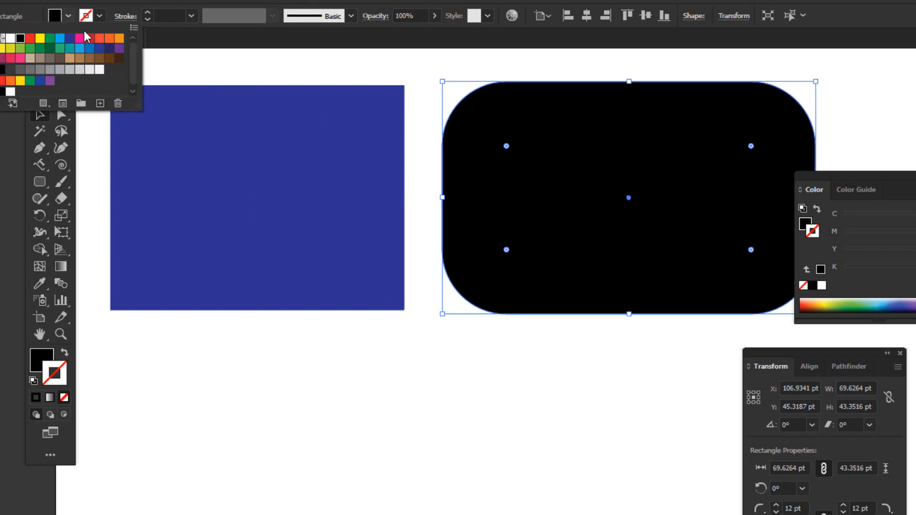
pyautogui.click(120, 55)
pyautogui.press('l')
pyautogui.scroll(-2, 297, 429)
pyautogui.moveTo(162, 319); pyautogui.dragTo(317, 493)
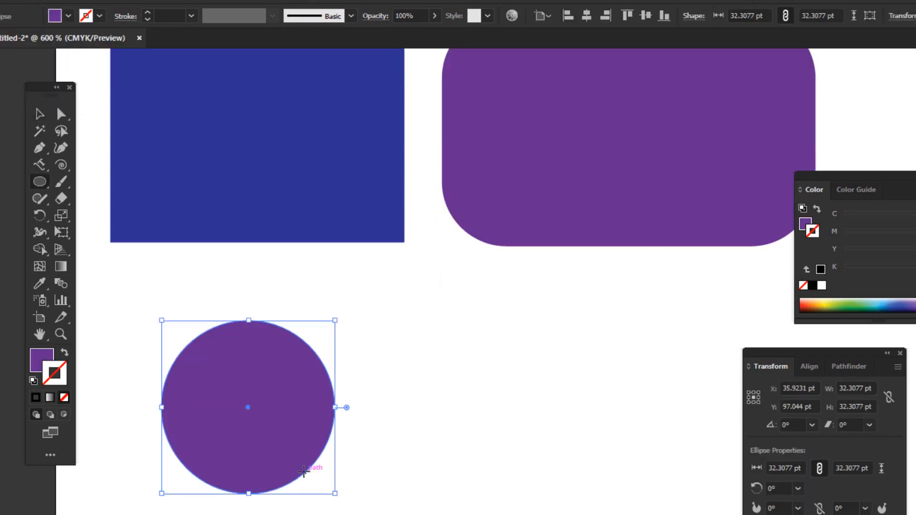
pyautogui.press('Delete')
pyautogui.click(40, 180)
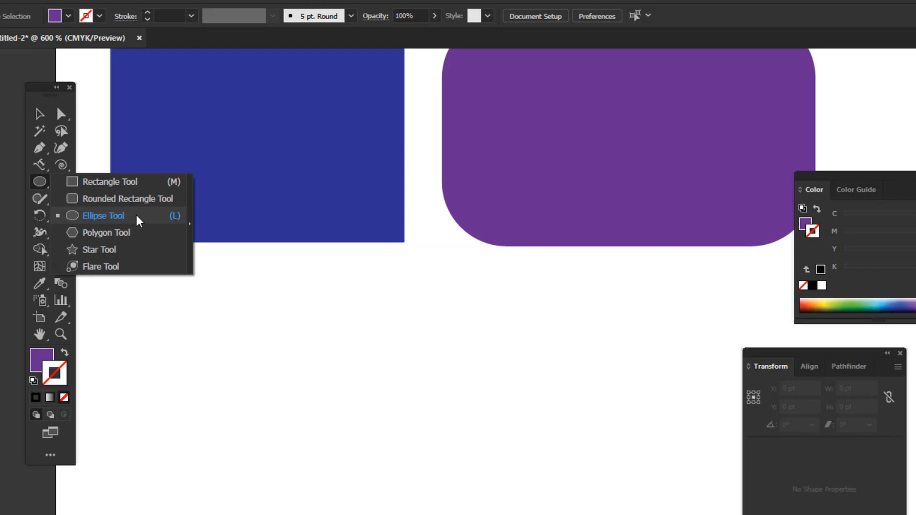
pyautogui.click(100, 217)
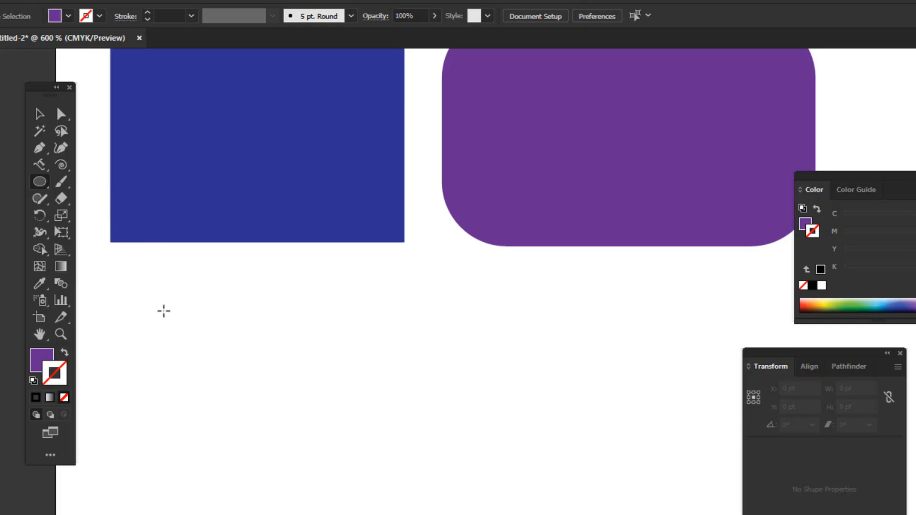
pyautogui.moveTo(159, 311); pyautogui.dragTo(421, 491)
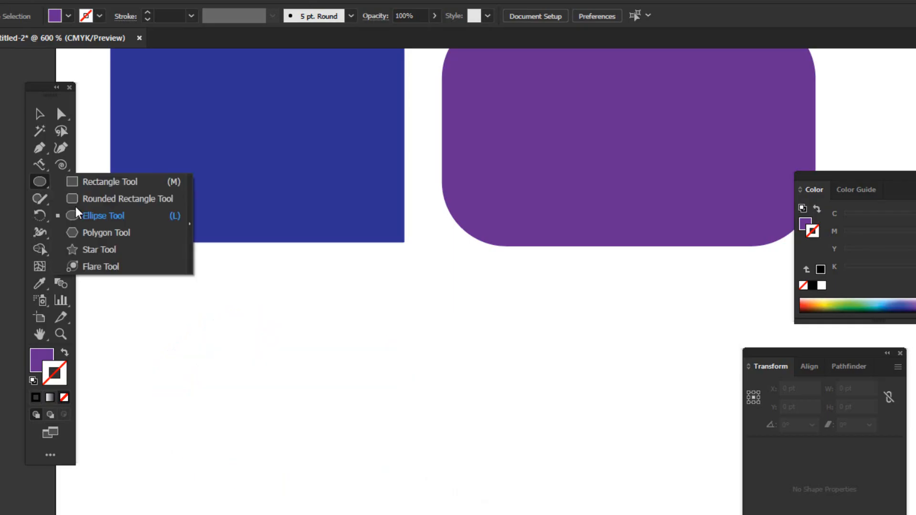
# - Draw a purple circle about 41 pt in diameter below the blue rectangle and move it slightly up and to the left
pyautogui.click(84, 210)
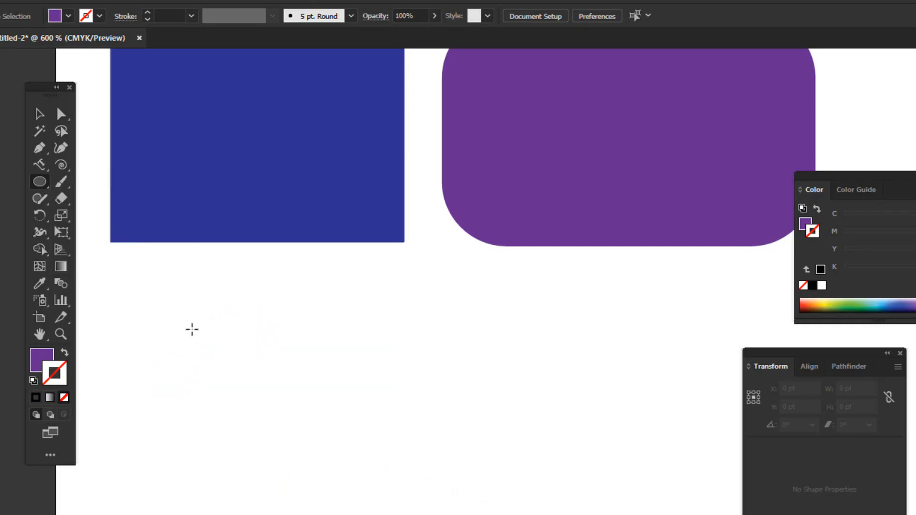
pyautogui.moveTo(191, 329); pyautogui.dragTo(410, 514)
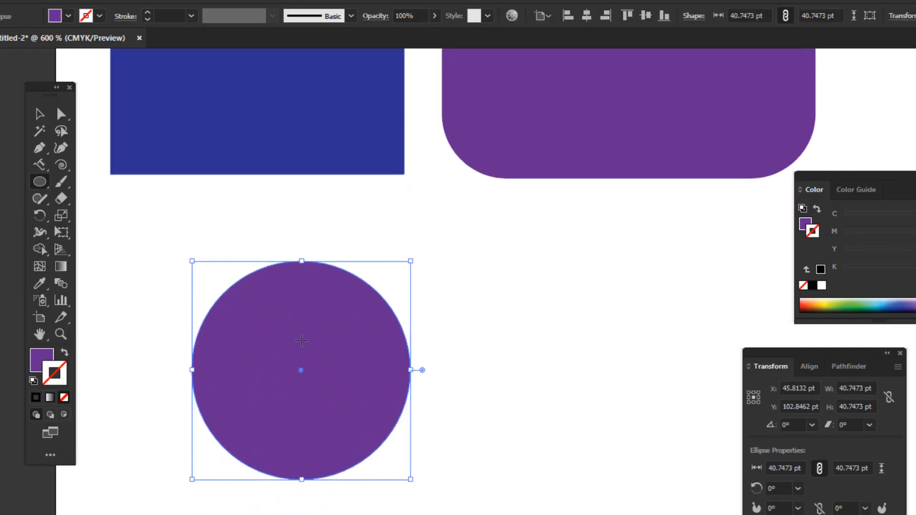
pyautogui.press('v')
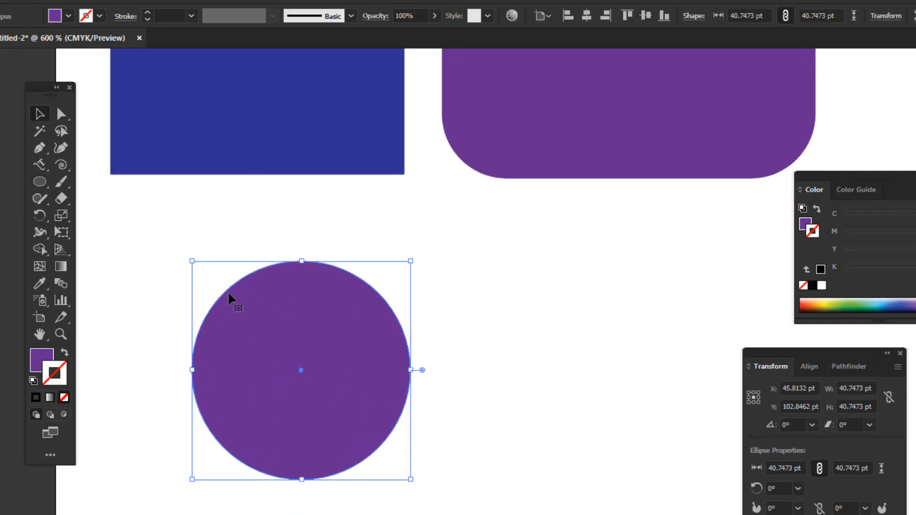
pyautogui.moveTo(228, 296); pyautogui.dragTo(180, 254)
# - Choose the Polygon tool and change the fill of the still-selected circle to yellow
pyautogui.click(30, 184)
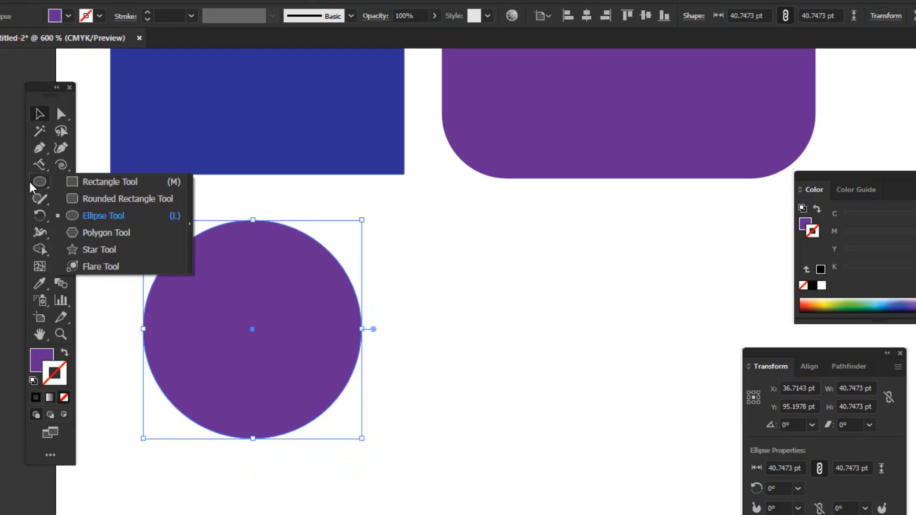
pyautogui.click(103, 236)
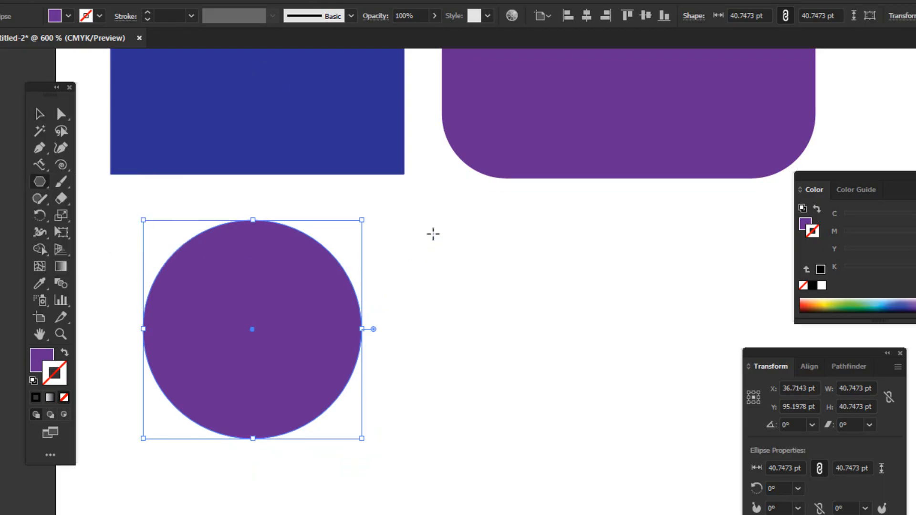
pyautogui.moveTo(534, 254); pyautogui.dragTo(393, 202)
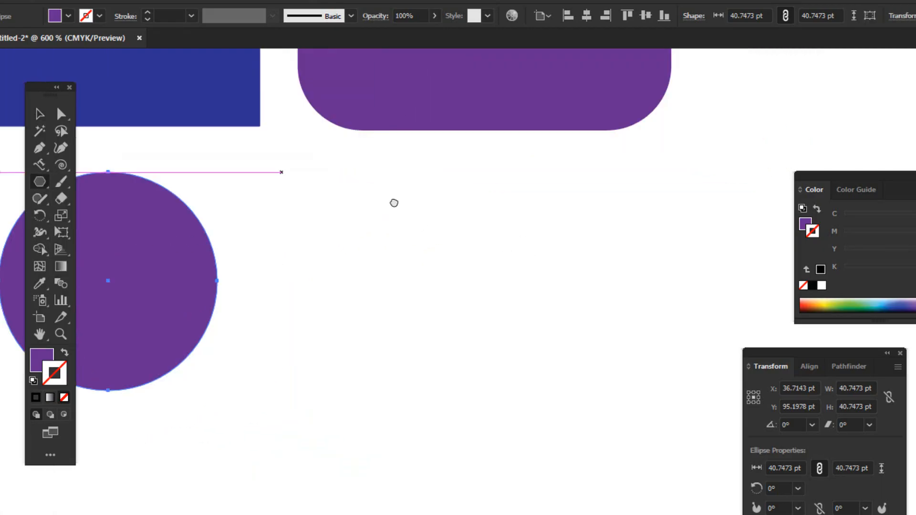
pyautogui.click(68, 16)
pyautogui.click(79, 39)
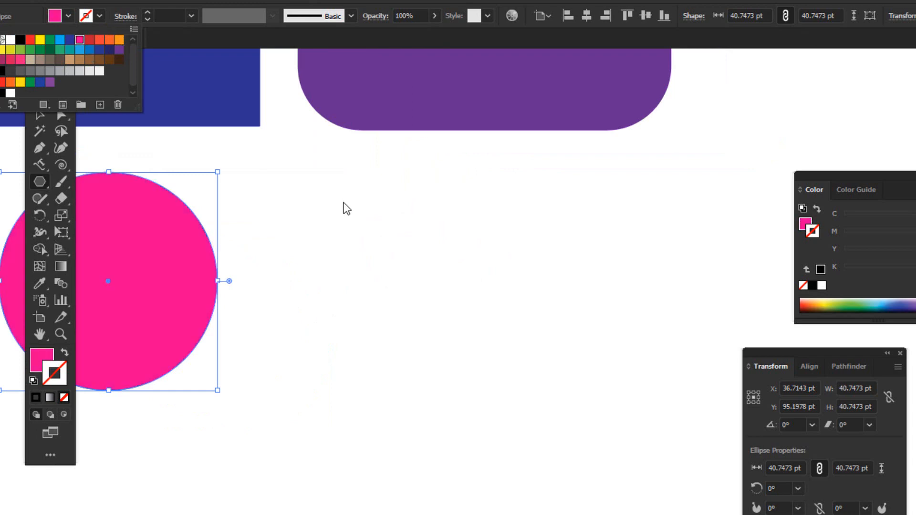
pyautogui.click(39, 40)
pyautogui.click(247, 214)
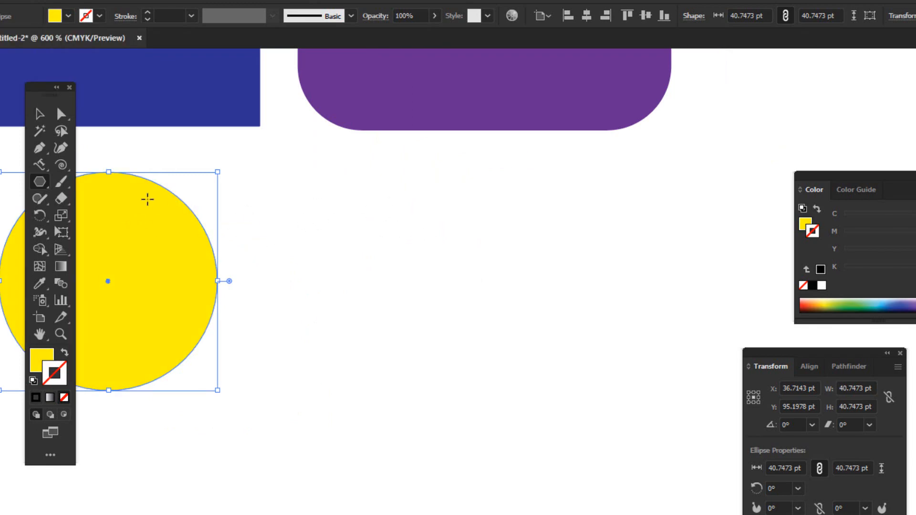
# - Draw a yellow hexagon about 41 by 35 pt beside the circle and move it slightly down and to the right
pyautogui.moveTo(402, 234); pyautogui.dragTo(488, 308)
pyautogui.click(39, 114)
pyautogui.moveTo(462, 203); pyautogui.dragTo(497, 223)
pyautogui.scroll(-2, 476, 266)
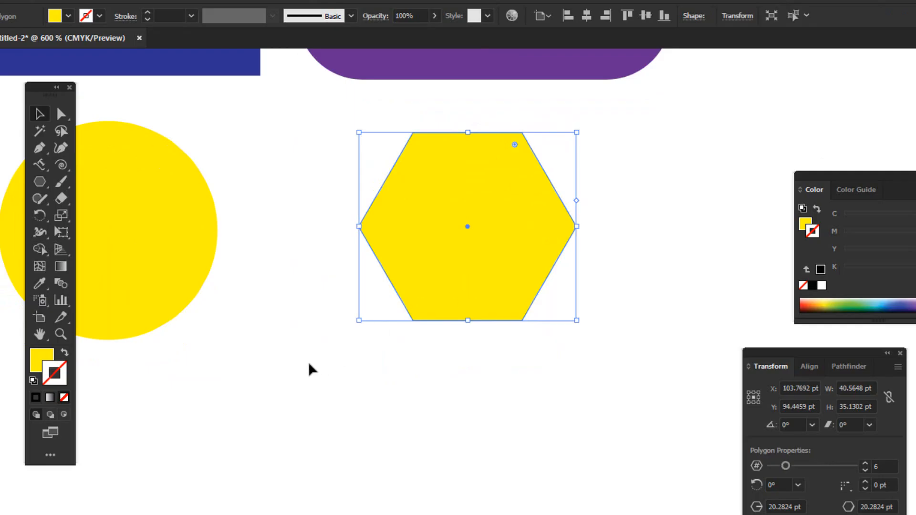
# - Draw another polygon below the circle, varying its number of sides while drawing and finishing with a tilted triangle about 55 by 53 pt
pyautogui.press('space')
pyautogui.moveTo(310, 364); pyautogui.dragTo(435, 326)
pyautogui.click(39, 182)
pyautogui.scroll(-3, 274, 329)
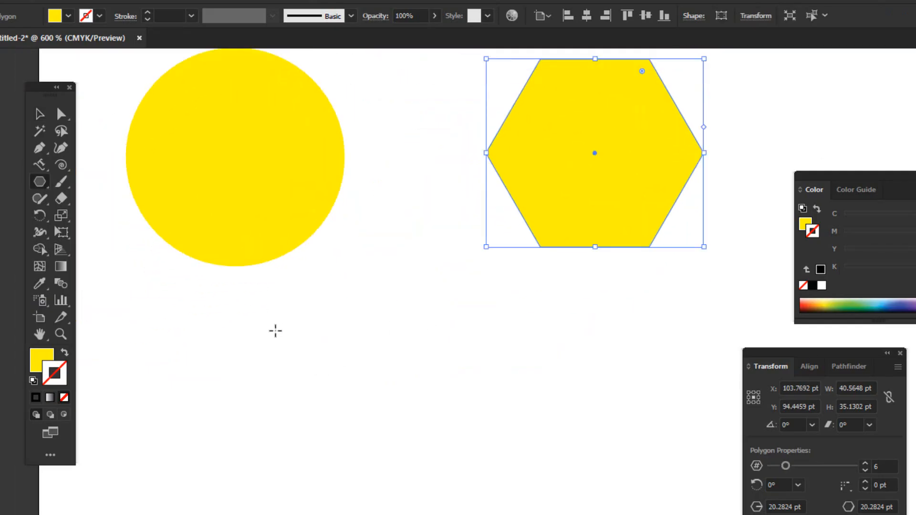
pyautogui.moveTo(207, 319); pyautogui.dragTo(301, 370)
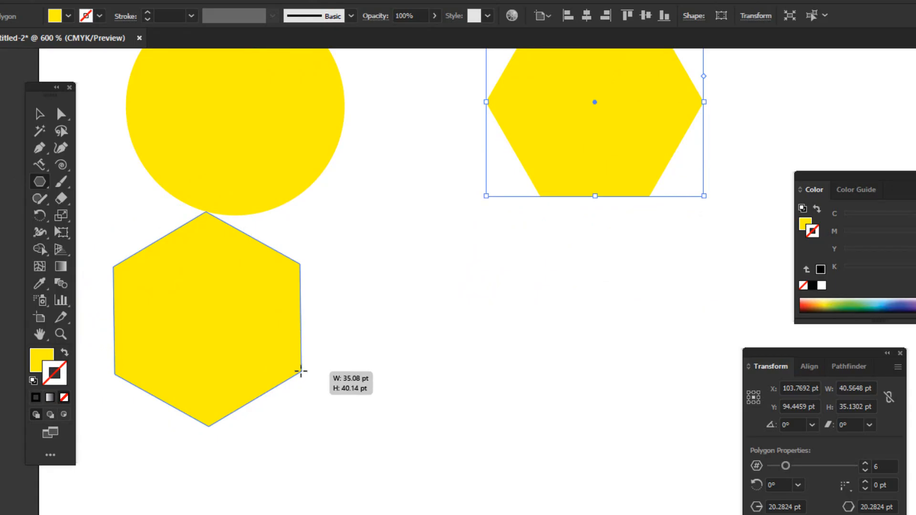
pyautogui.press('Down')
pyautogui.moveTo(301, 371); pyautogui.dragTo(339, 433)
pyautogui.press('Down')
pyautogui.press('Down')
pyautogui.press('Up')
pyautogui.press('Down')
pyautogui.press('Up')
pyautogui.press('Up')
pyautogui.press('Up')
pyautogui.press('Up')
pyautogui.press('Up')
pyautogui.press('Up')
pyautogui.press('Up')
pyautogui.press('Up')
pyautogui.press('Up')
pyautogui.press('Down')
pyautogui.press('Down')
pyautogui.press('Down')
pyautogui.press('Down')
pyautogui.press('Down')
pyautogui.press('Down')
pyautogui.press('Down')
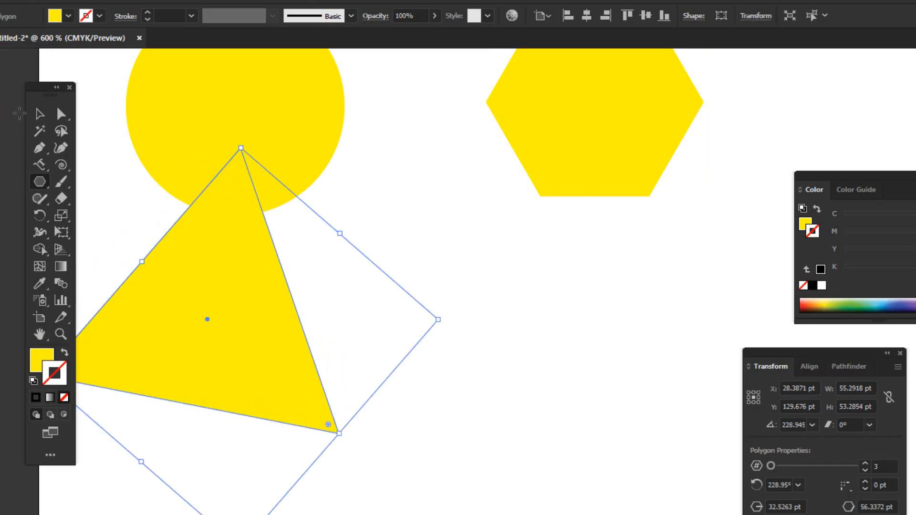
pyautogui.click(40, 114)
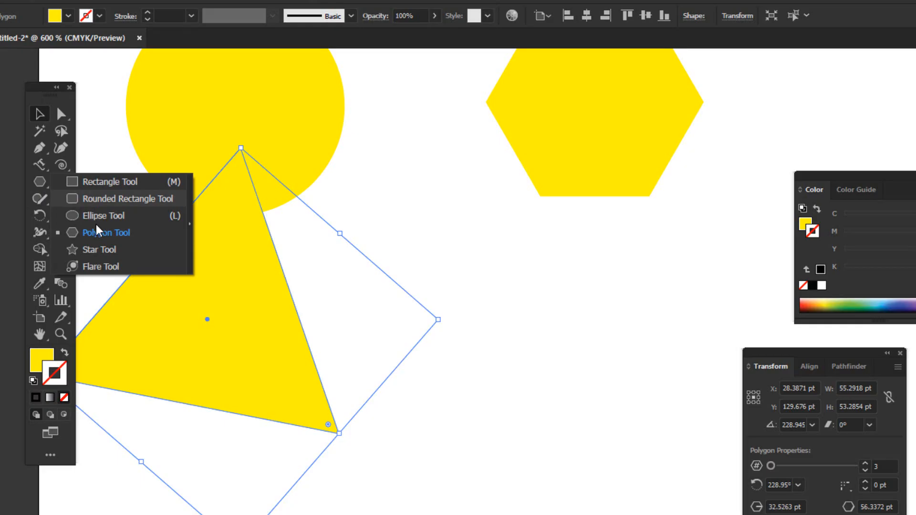
# - Draw three large five-pointed yellow stars, each about 36 pt wide, in the empty area below the polygons
pyautogui.click(102, 249)
pyautogui.scroll(-10, 333, 260)
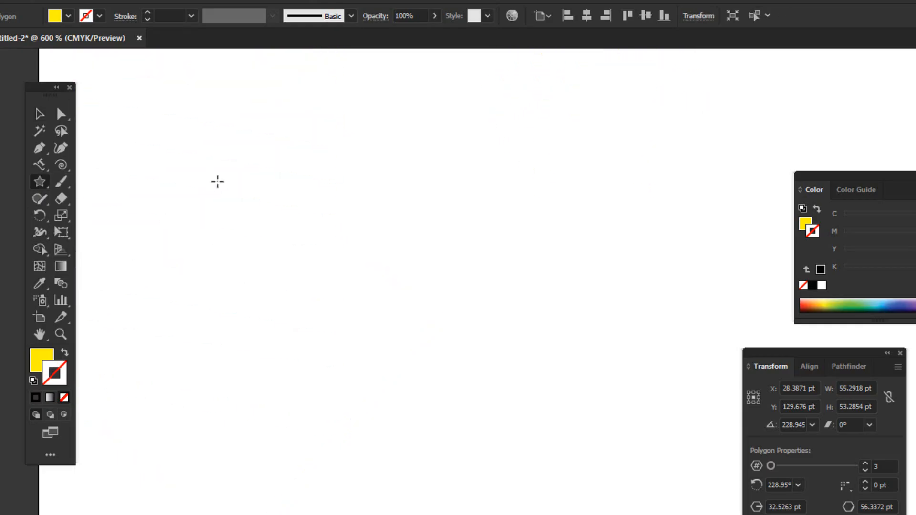
pyautogui.moveTo(235, 195); pyautogui.dragTo(305, 277)
pyautogui.moveTo(381, 177); pyautogui.dragTo(447, 256)
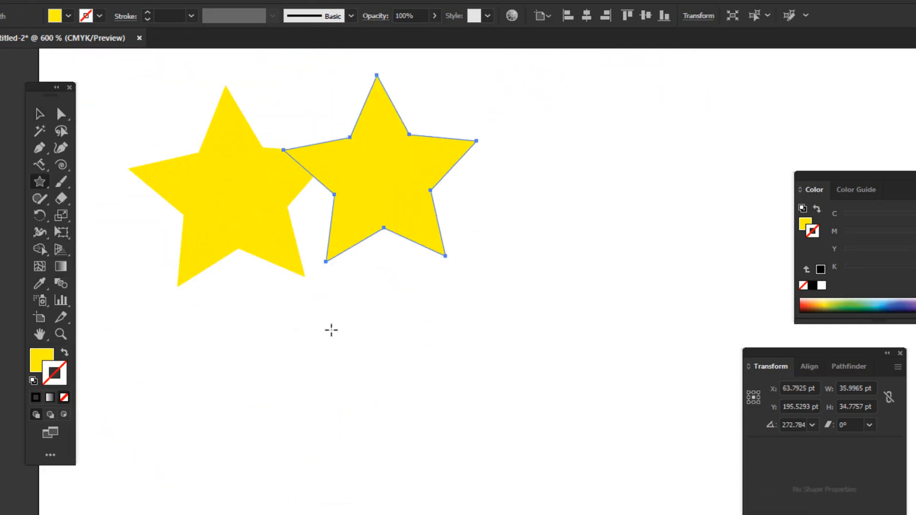
pyautogui.moveTo(331, 327); pyautogui.dragTo(260, 406)
# - Draw seven smaller yellow stars of varying sizes in a rising row around the large ones, the last about 23 pt wide
pyautogui.moveTo(188, 373); pyautogui.dragTo(208, 420)
pyautogui.scroll(-3, 270, 311)
pyautogui.moveTo(271, 384); pyautogui.dragTo(313, 419)
pyautogui.moveTo(334, 375); pyautogui.dragTo(405, 385)
pyautogui.moveTo(408, 339); pyautogui.dragTo(443, 353)
pyautogui.moveTo(485, 272); pyautogui.dragTo(525, 305)
pyautogui.moveTo(565, 217); pyautogui.dragTo(639, 224)
pyautogui.moveTo(646, 208); pyautogui.dragTo(718, 216)
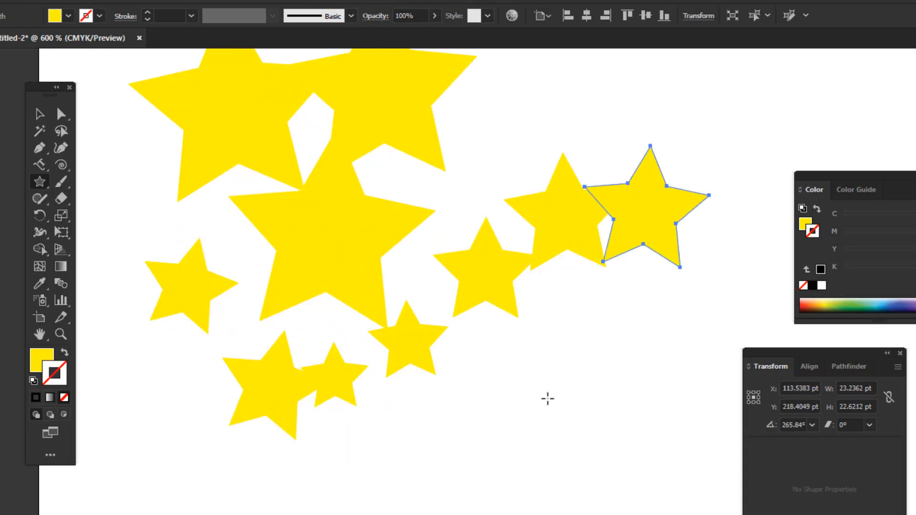
pyautogui.press('v')
pyautogui.click(35, 183)
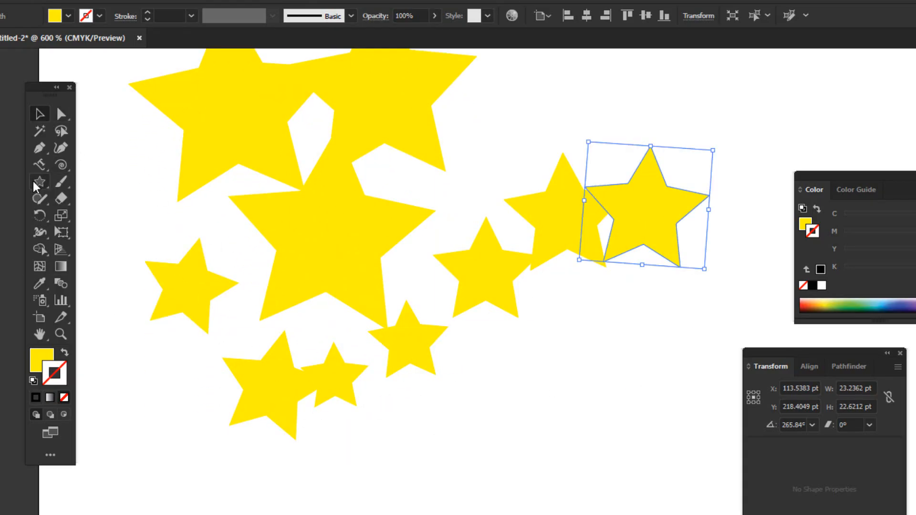
pyautogui.scroll(1, 187, 245)
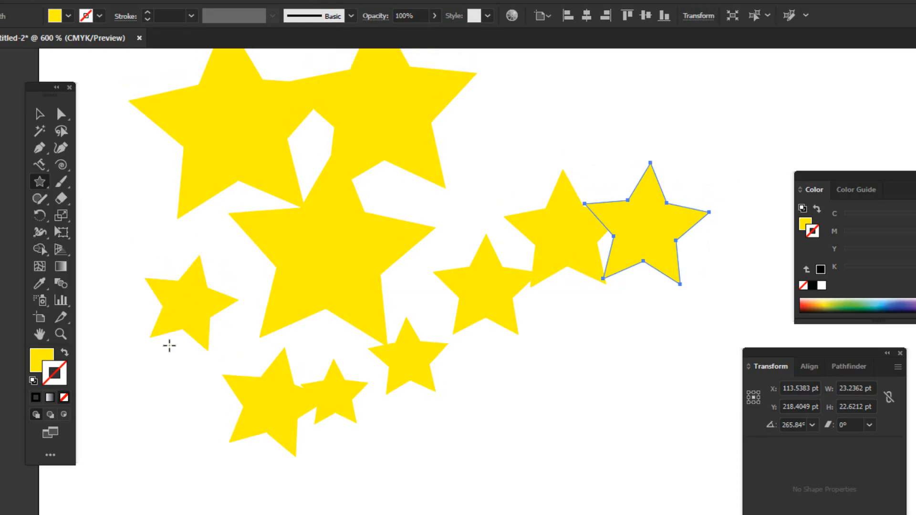
pyautogui.scroll(4, 102, 256)
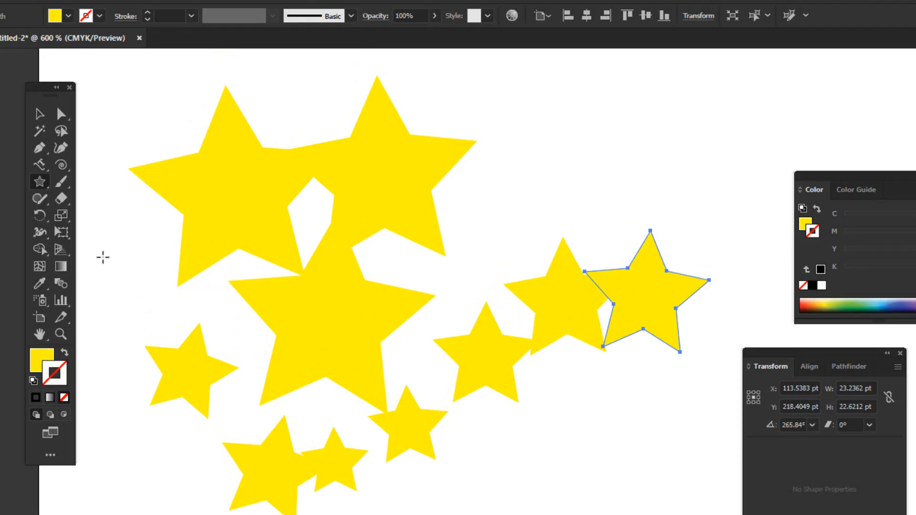
pyautogui.click(40, 115)
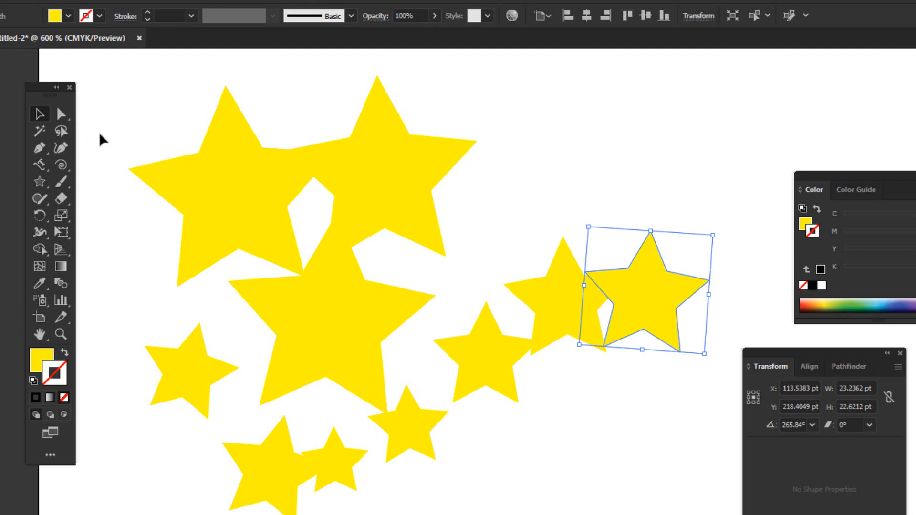
pyautogui.scroll(-2, 143, 229)
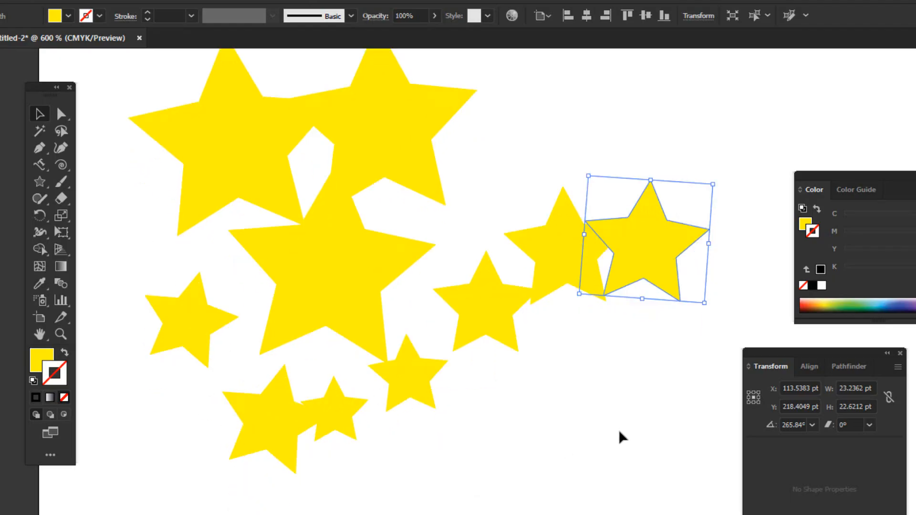